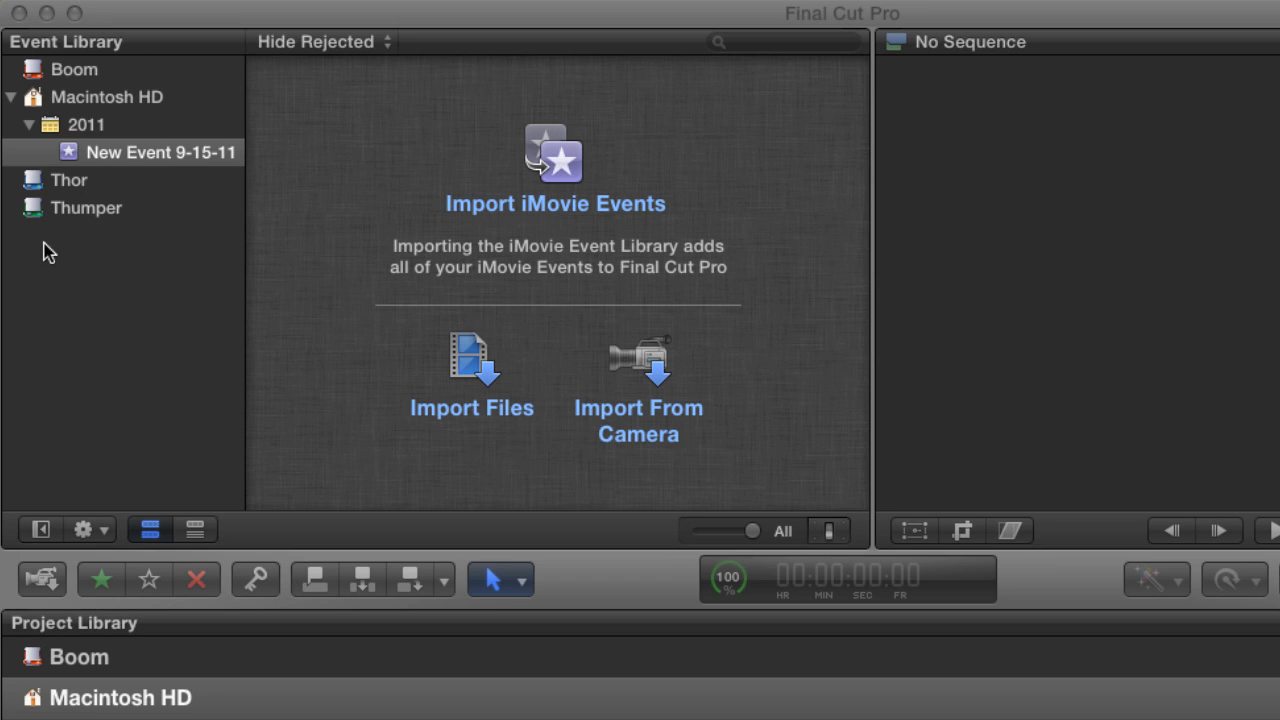
# Examine the Boom, Thor, Thumper and Macintosh HD drives in the Event Library, ending on the Macintosh HD event.
pyautogui.click(88, 78)
pyautogui.click(80, 72)
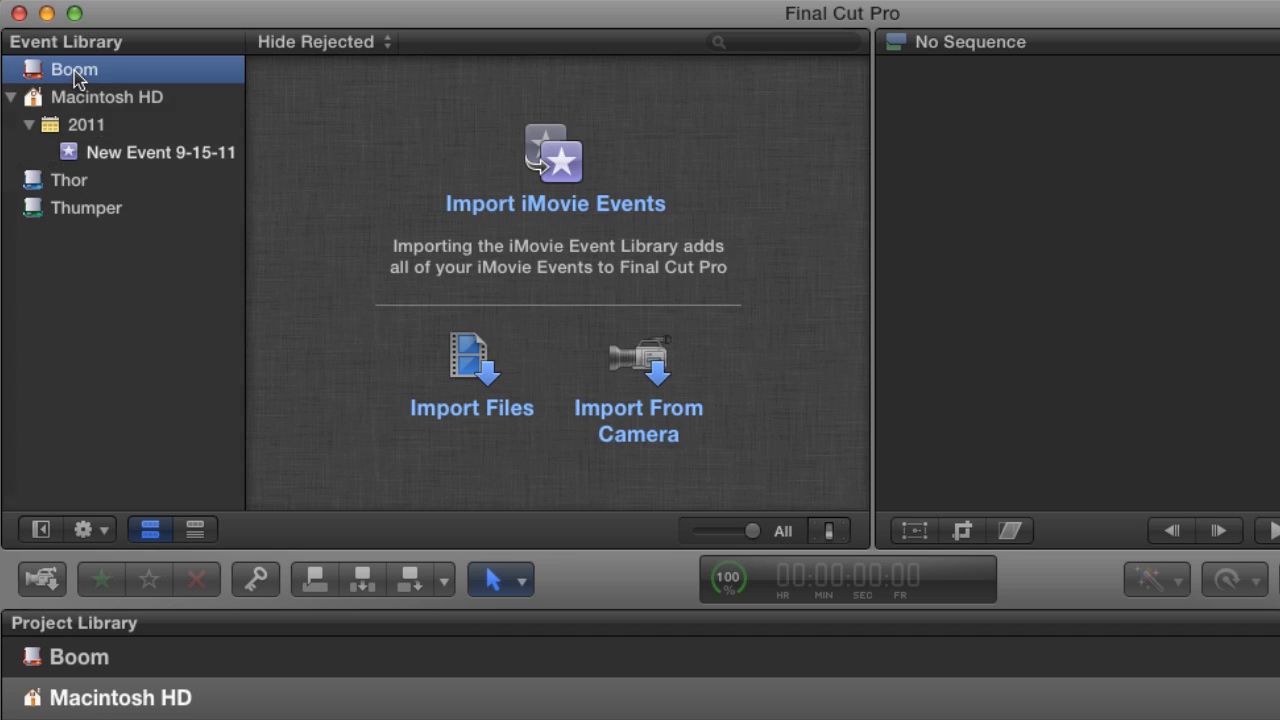
pyautogui.click(70, 183)
pyautogui.click(75, 210)
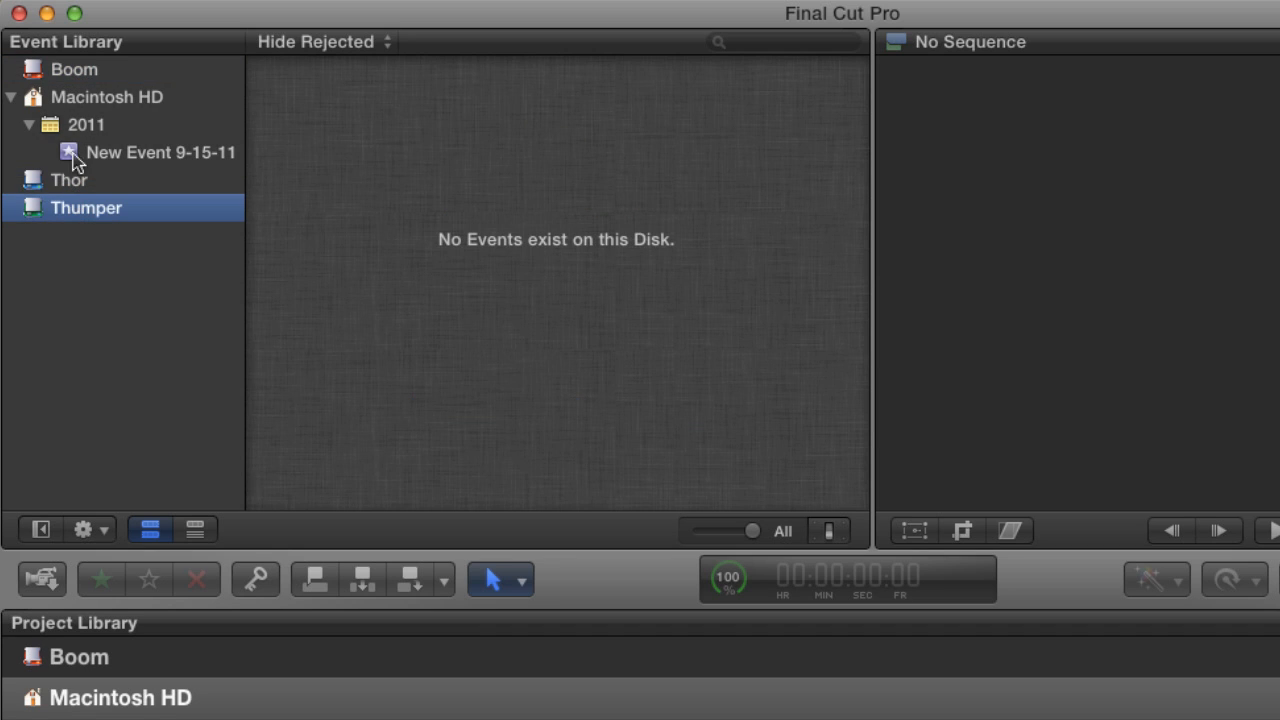
pyautogui.click(82, 100)
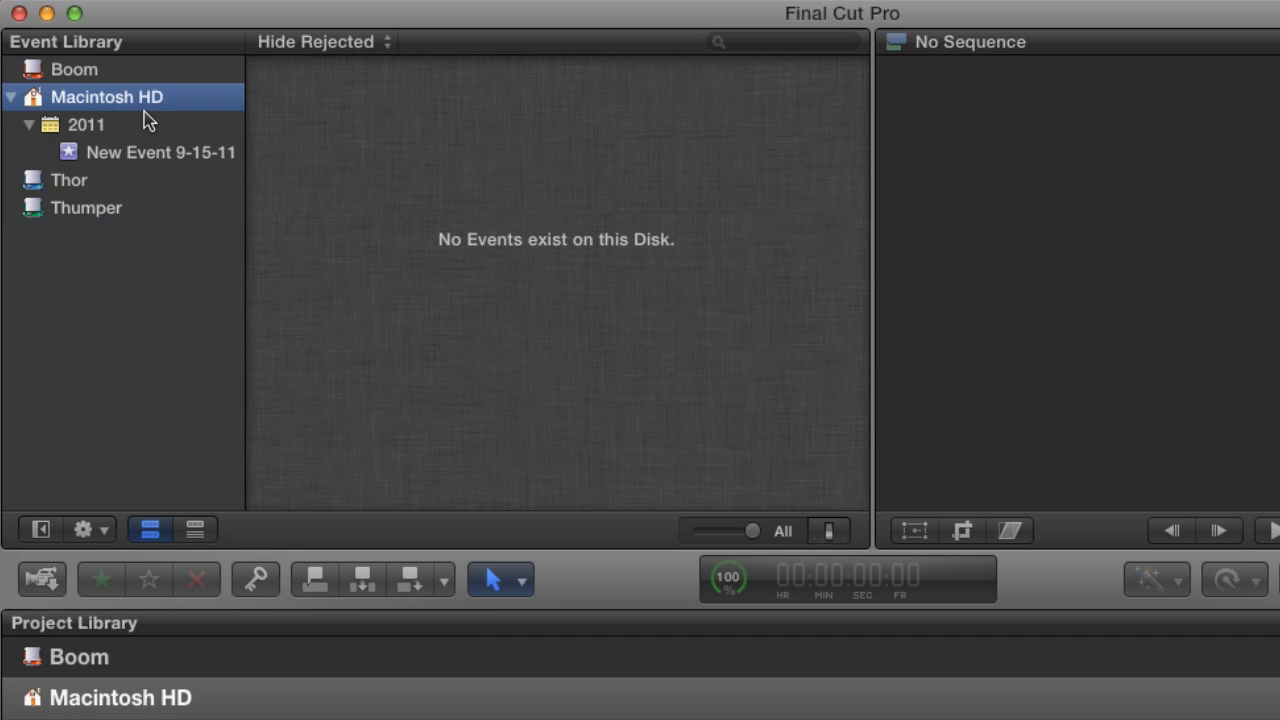
pyautogui.click(104, 160)
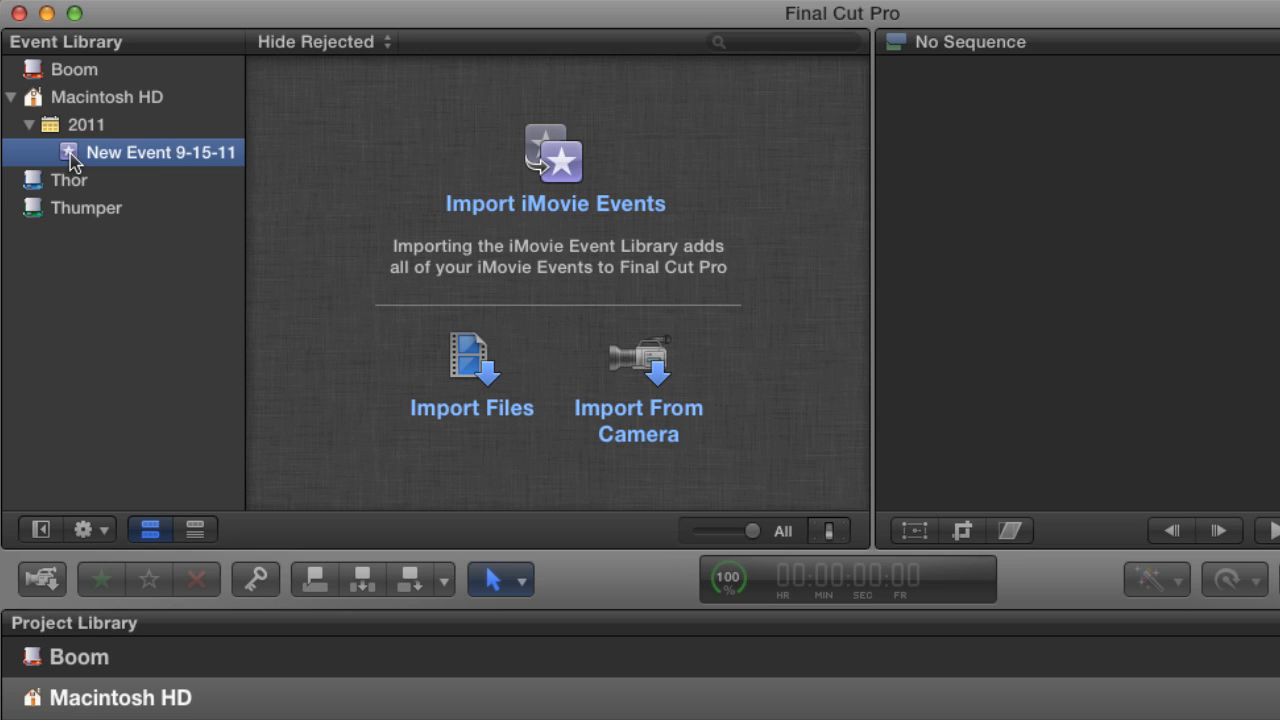
# Try to move the only event on Macintosh HD to the Trash.
pyautogui.rightClick(150, 168)
pyautogui.click(198, 393)
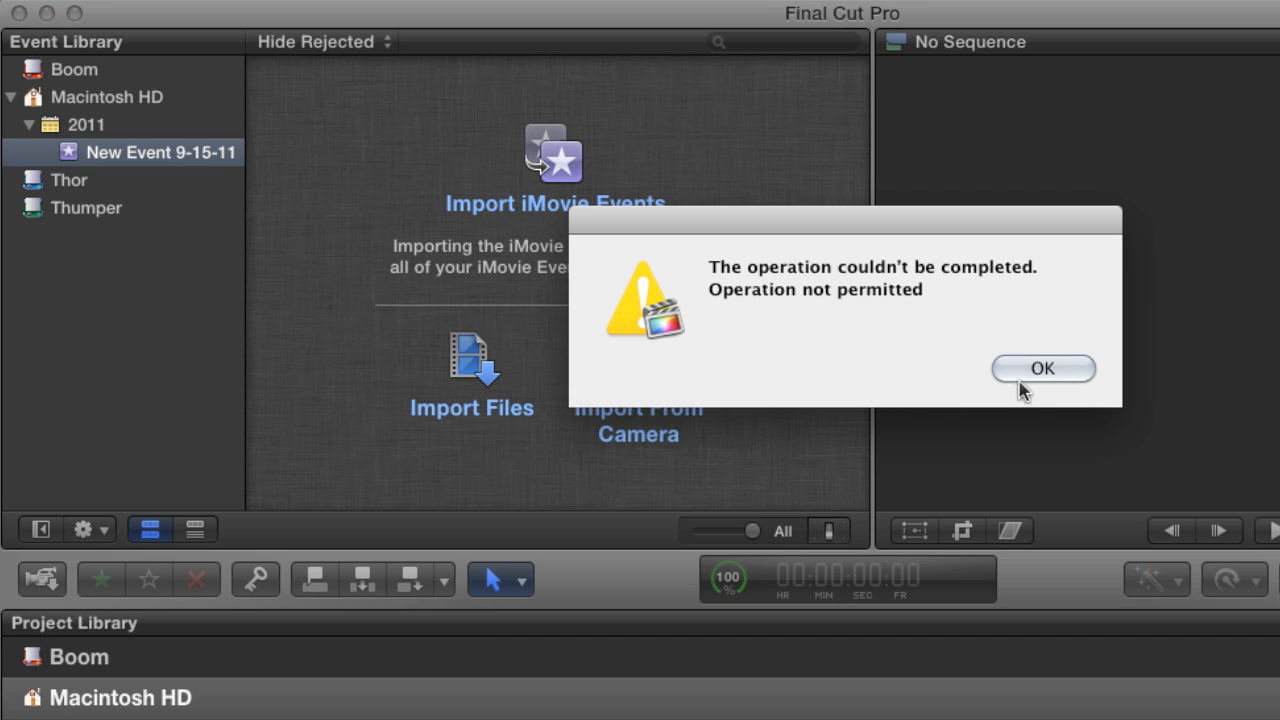
pyautogui.click(1034, 371)
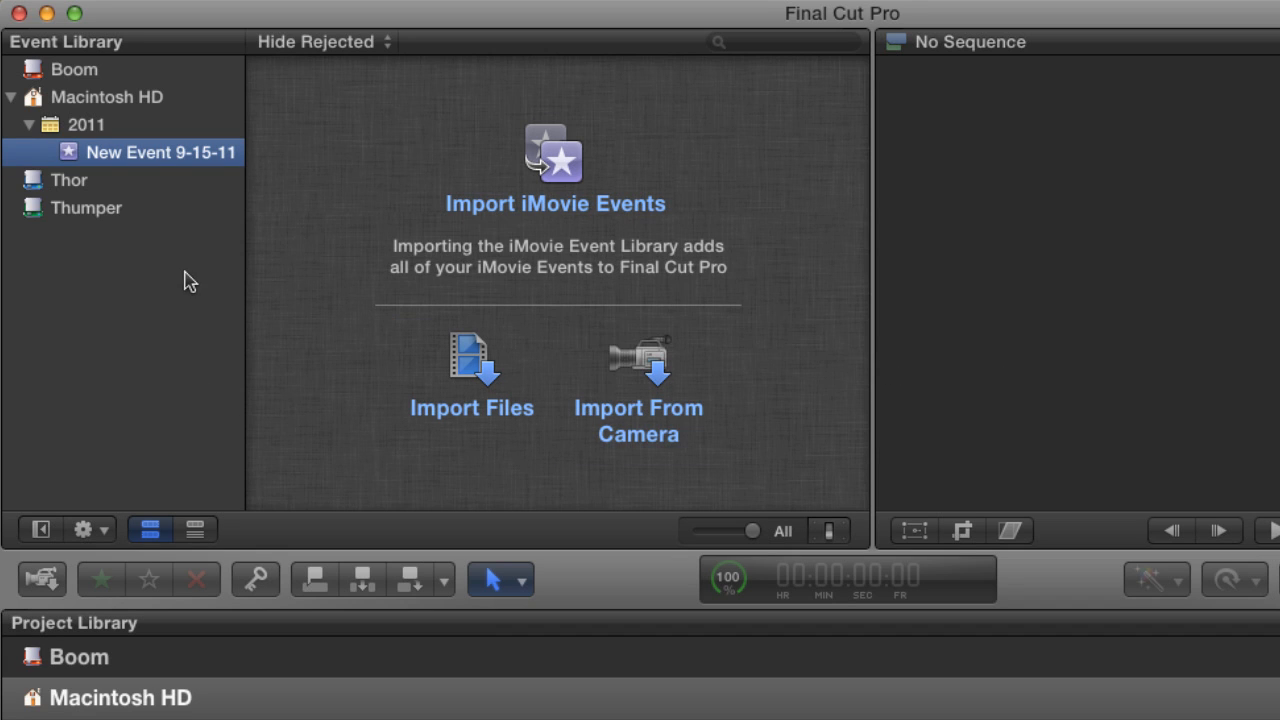
pyautogui.click(73, 130)
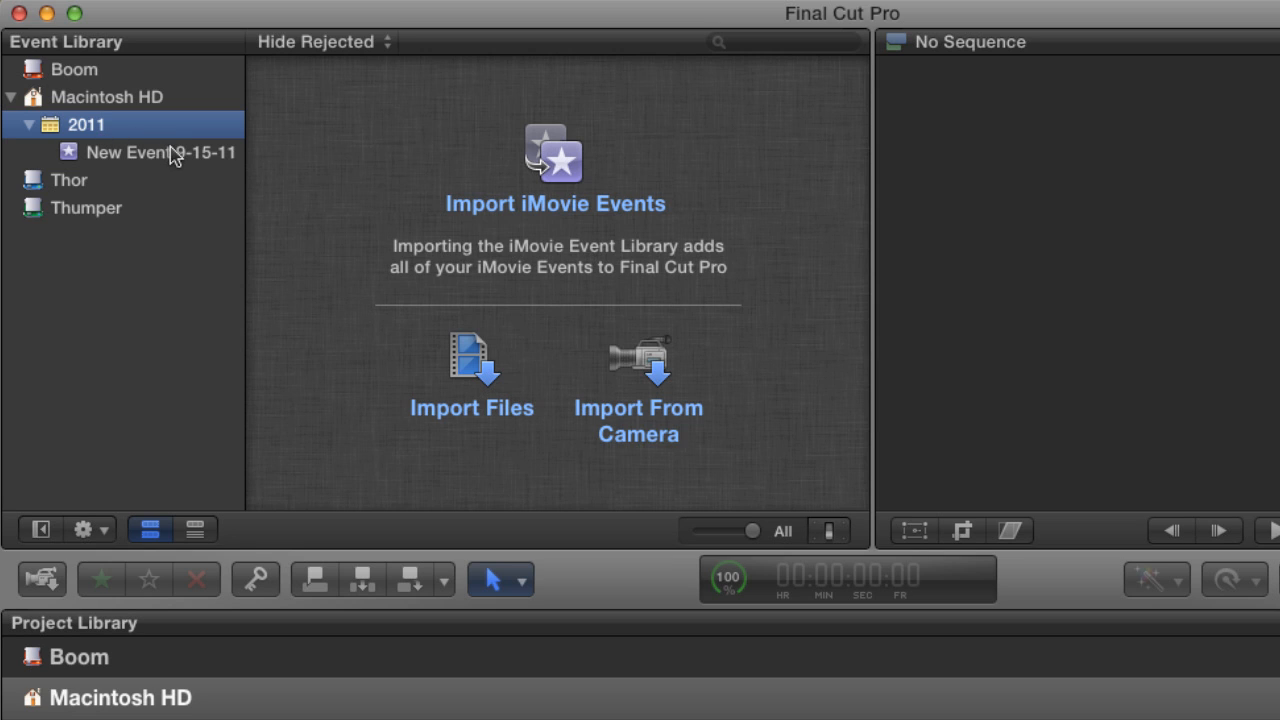
pyautogui.click(140, 103)
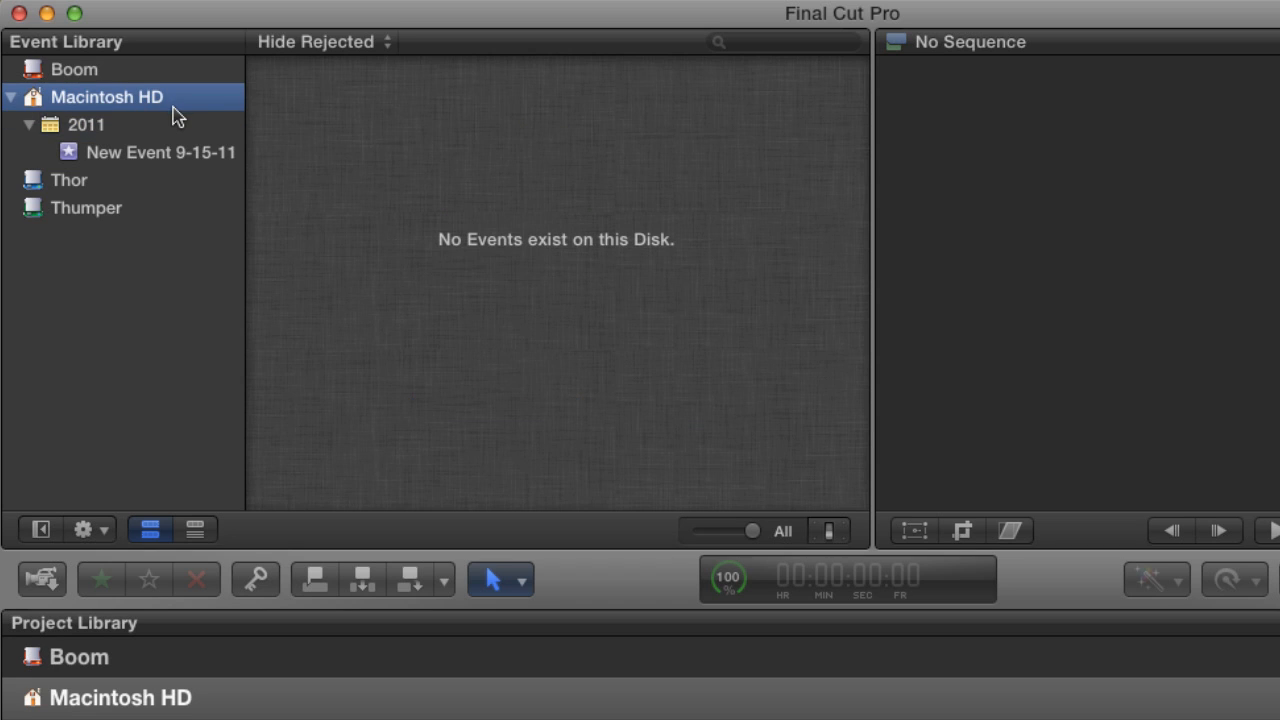
pyautogui.click(95, 125)
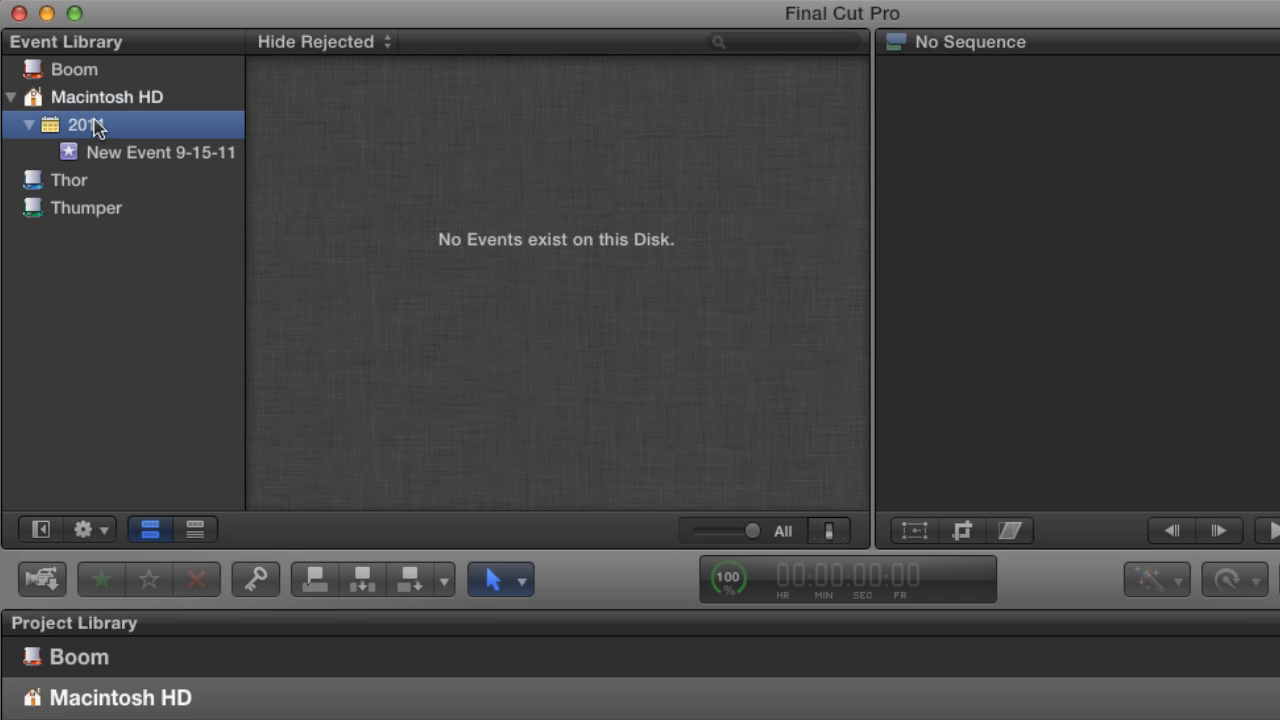
pyautogui.click(95, 154)
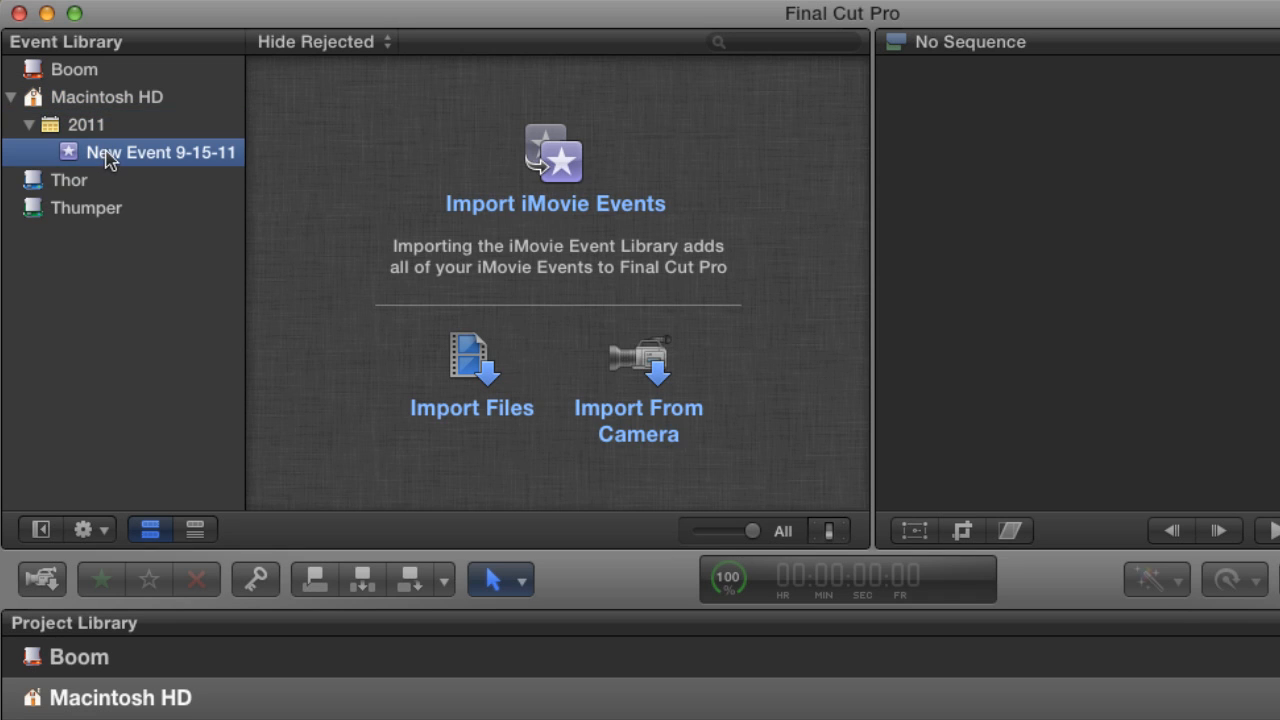
# Create a new event on the Thor drive, keeping its default name.
pyautogui.click(73, 190)
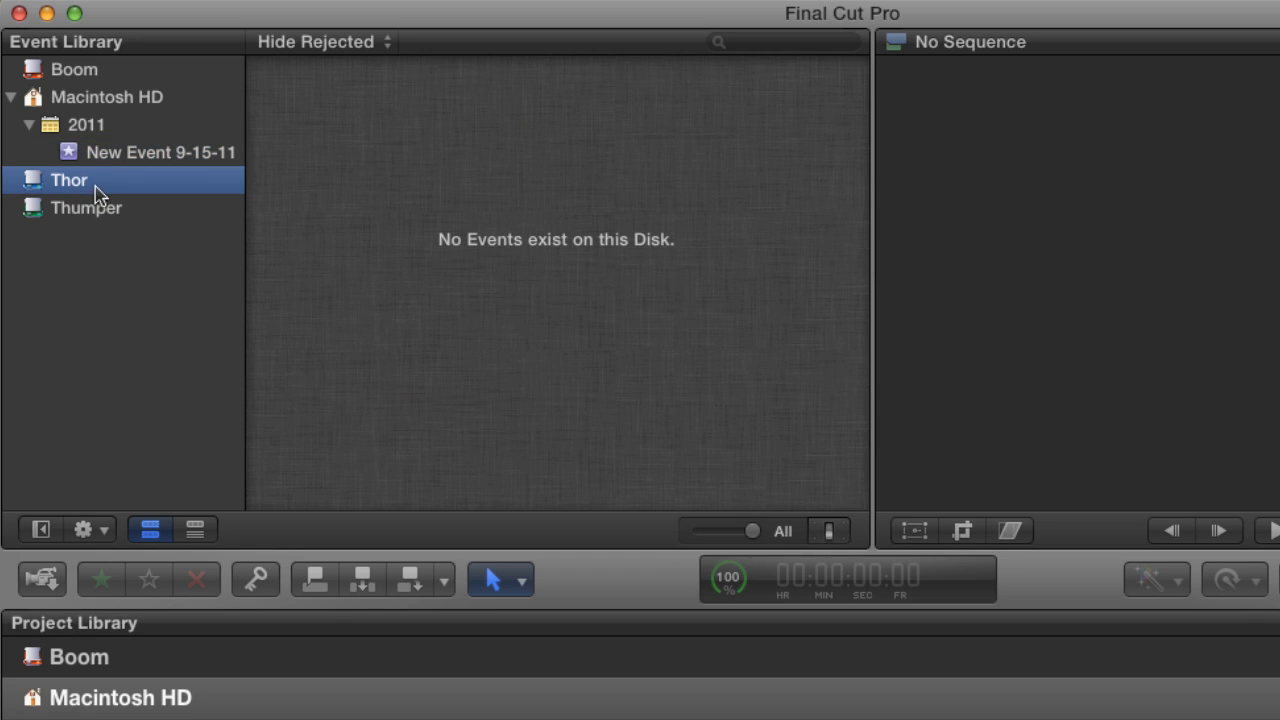
pyautogui.click(230, 3)
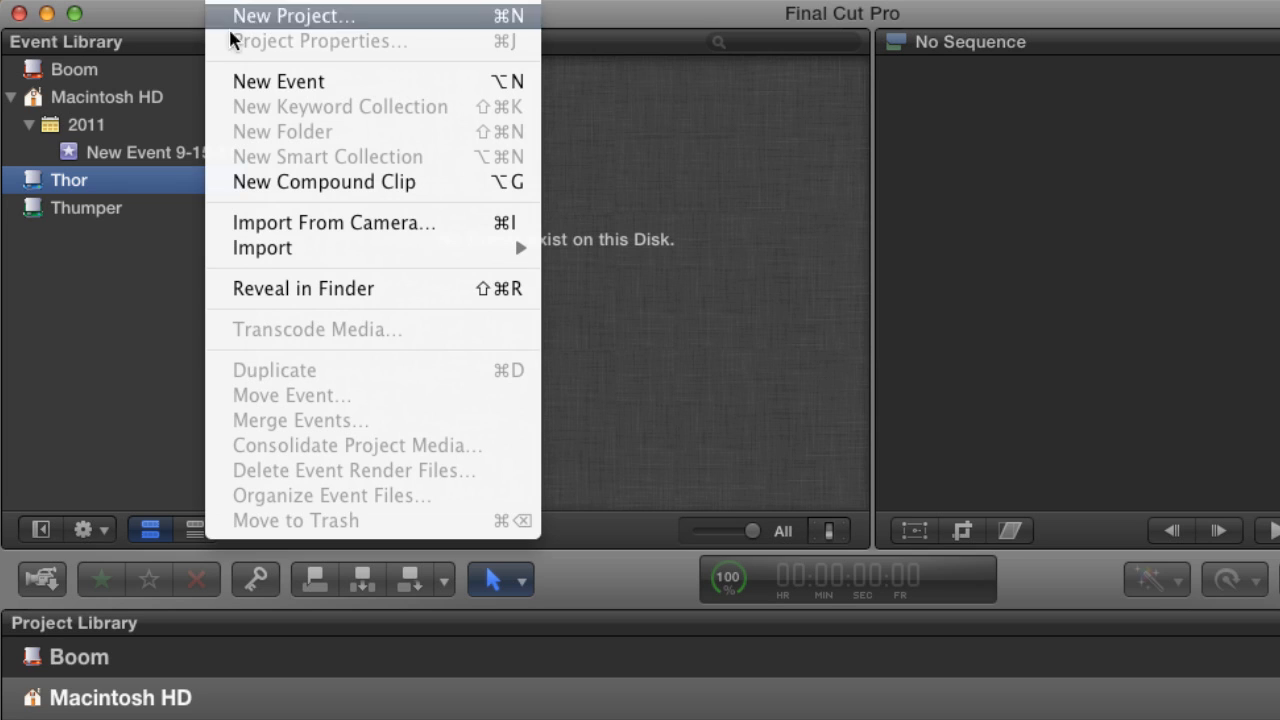
pyautogui.click(238, 86)
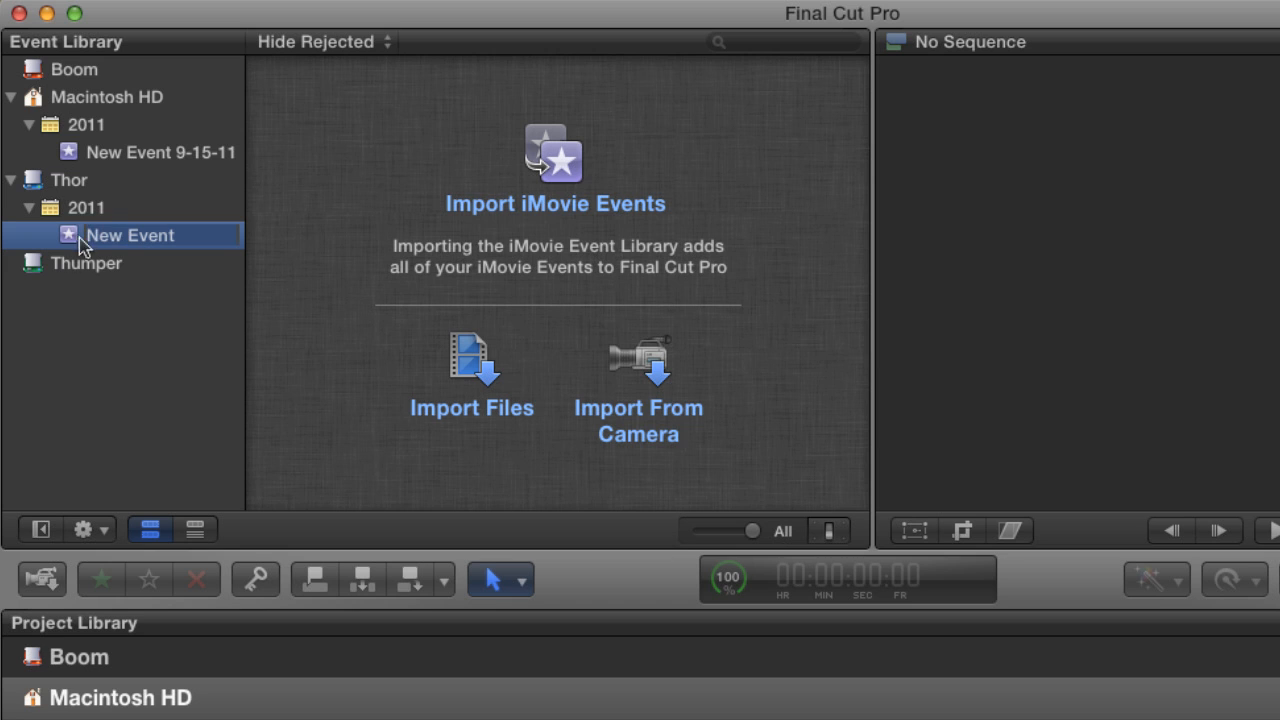
# Move the New Event 9-15-11 stored on Macintosh HD to the Trash.
pyautogui.click(80, 152)
pyautogui.rightClick(79, 152)
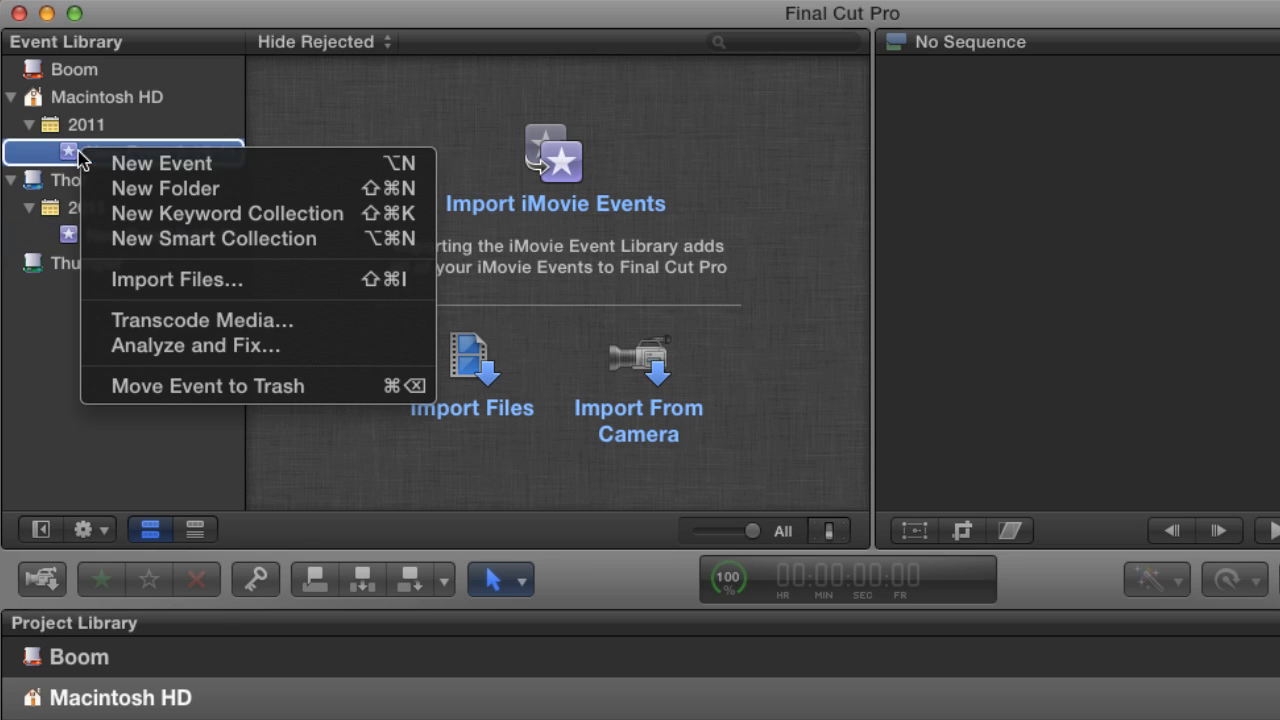
pyautogui.click(155, 385)
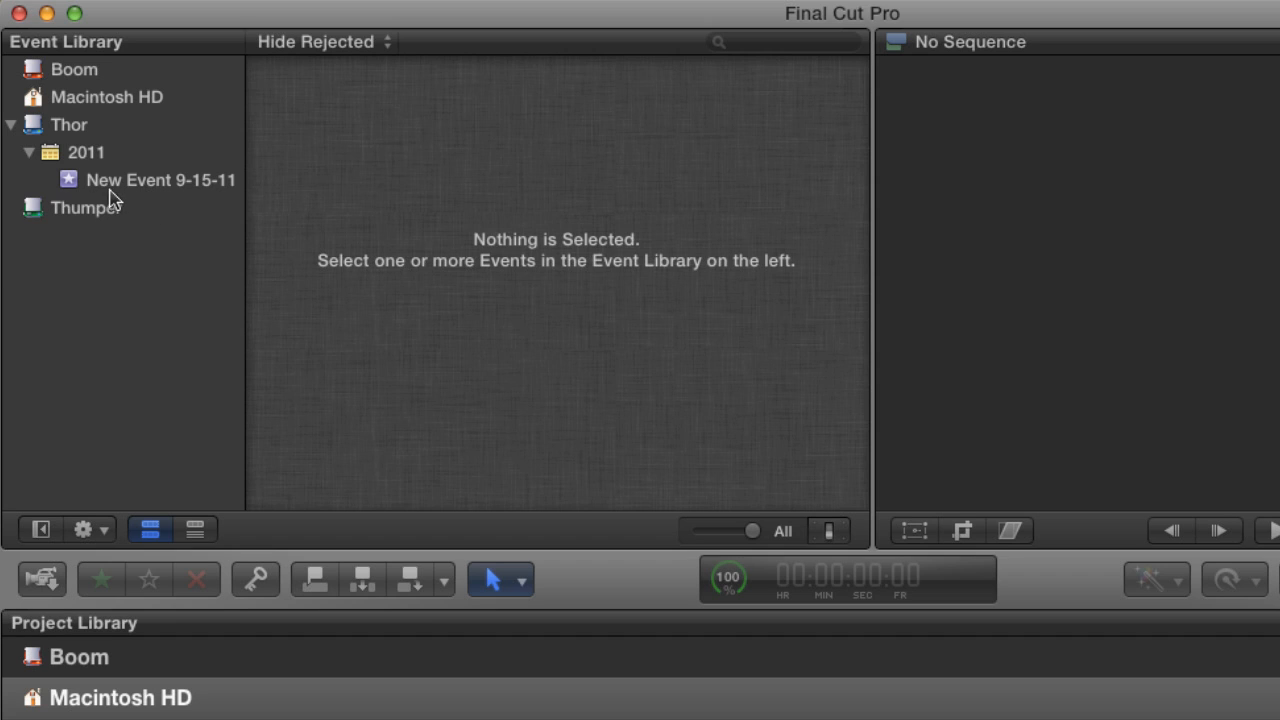
# Turn off grouping events by disk and set date grouping to Don't Group Events by Date.
pyautogui.click(78, 132)
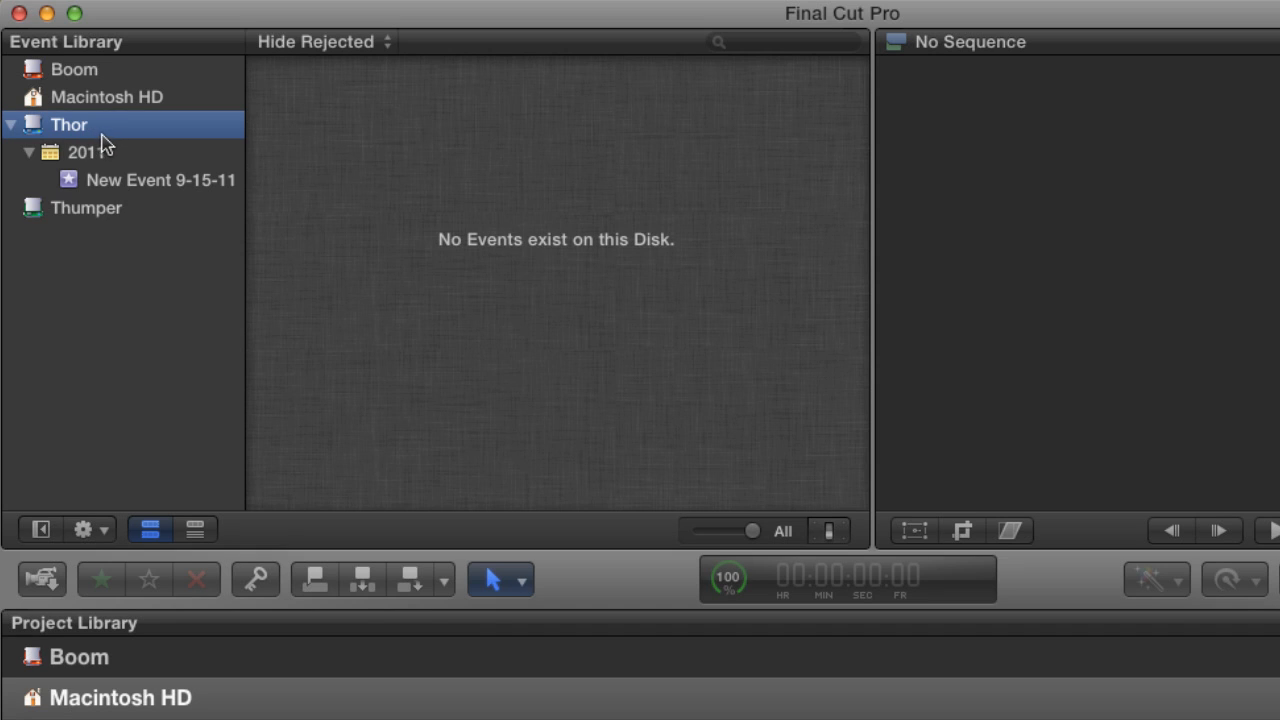
pyautogui.click(104, 533)
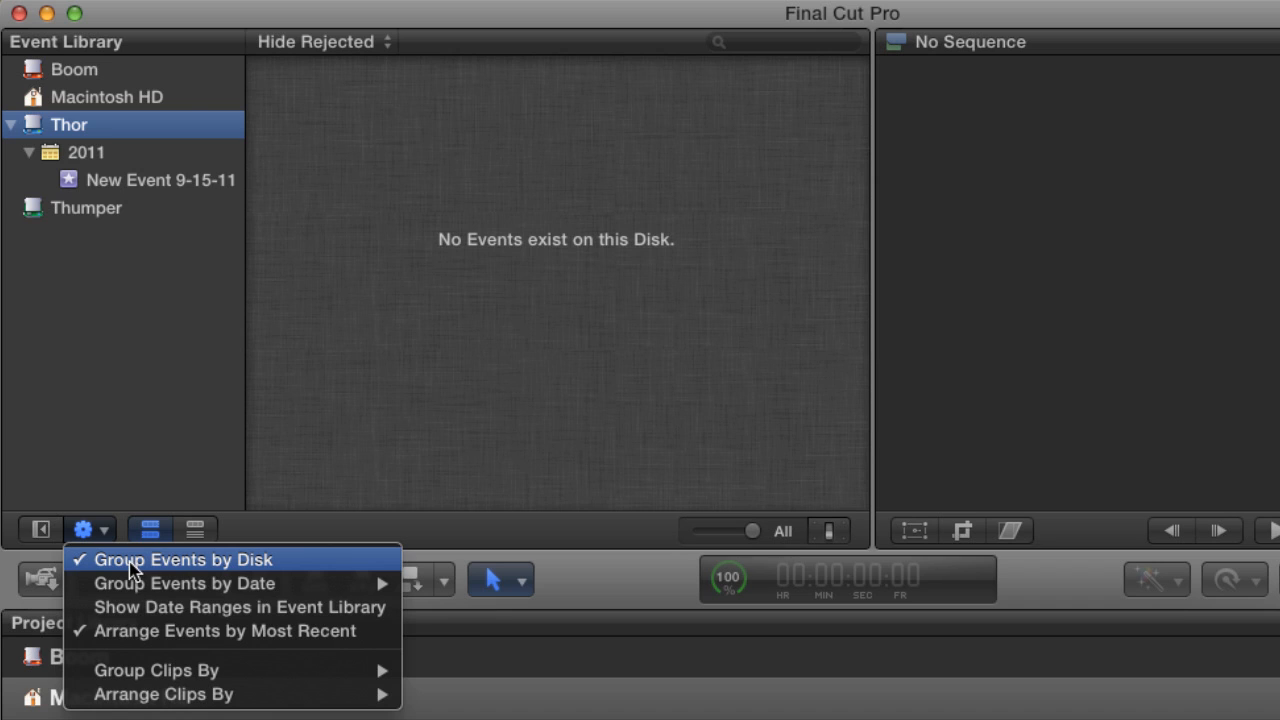
pyautogui.click(131, 560)
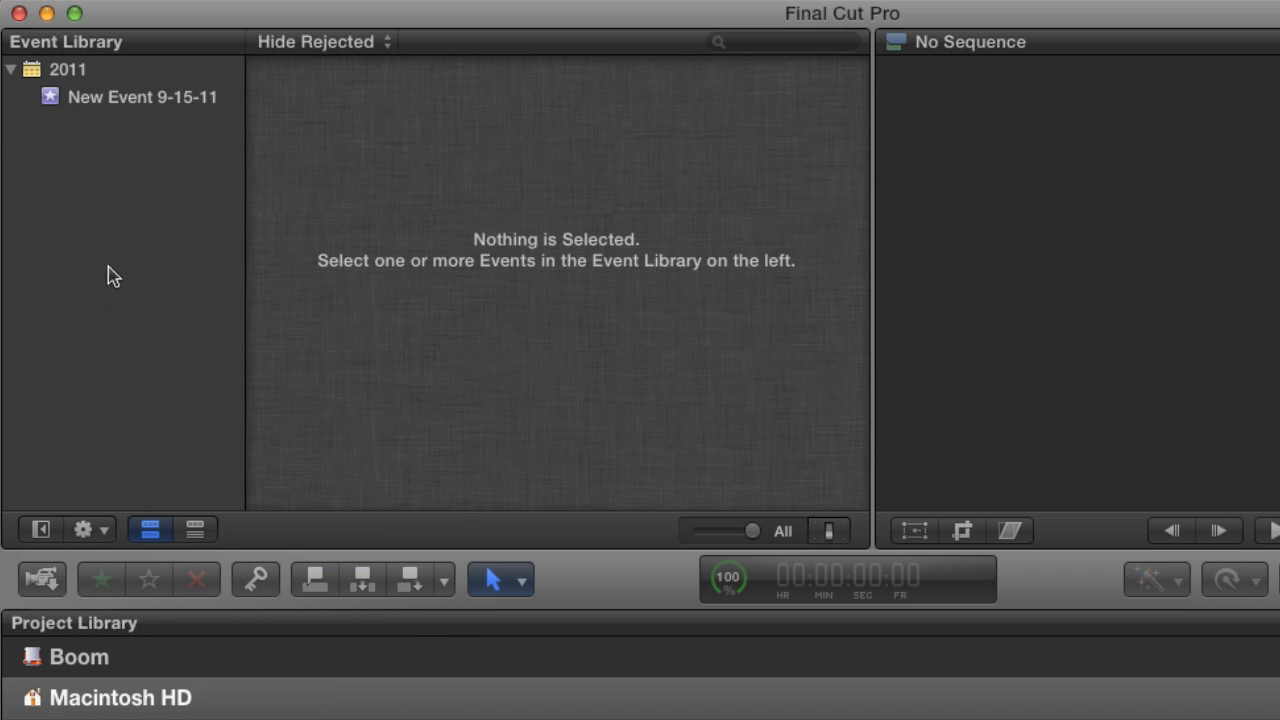
pyautogui.click(100, 529)
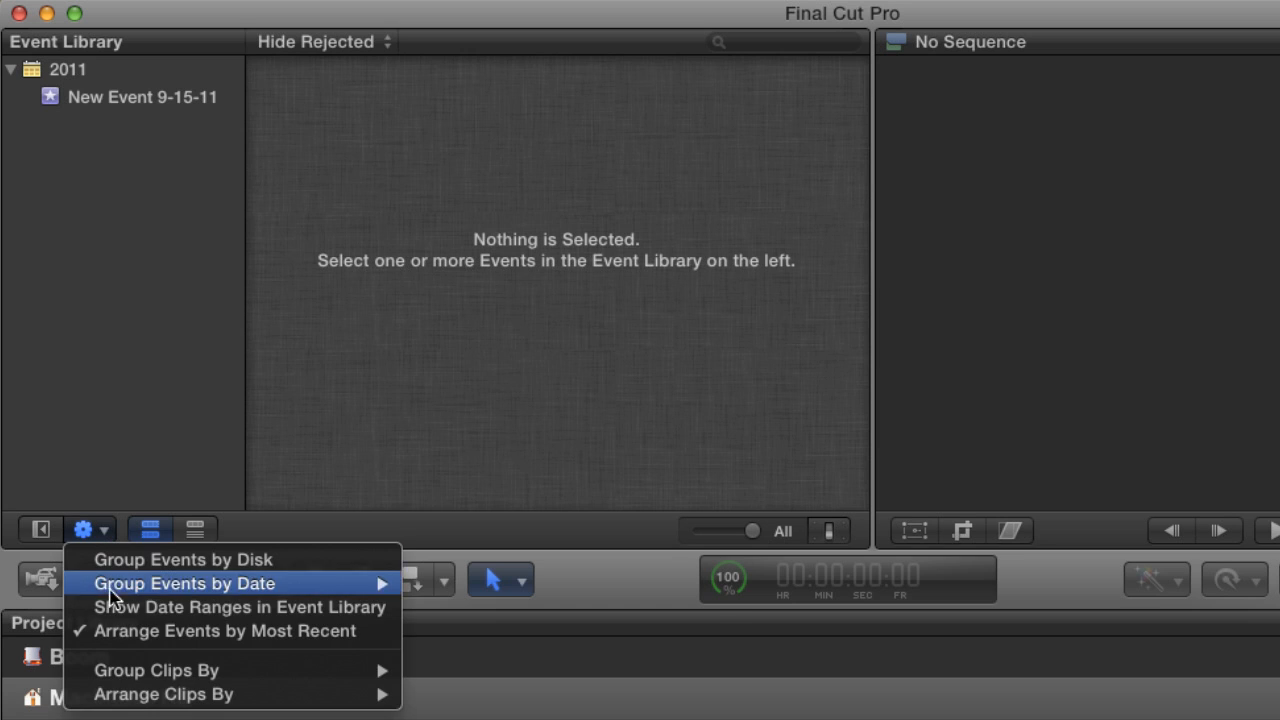
pyautogui.moveTo(120, 586)
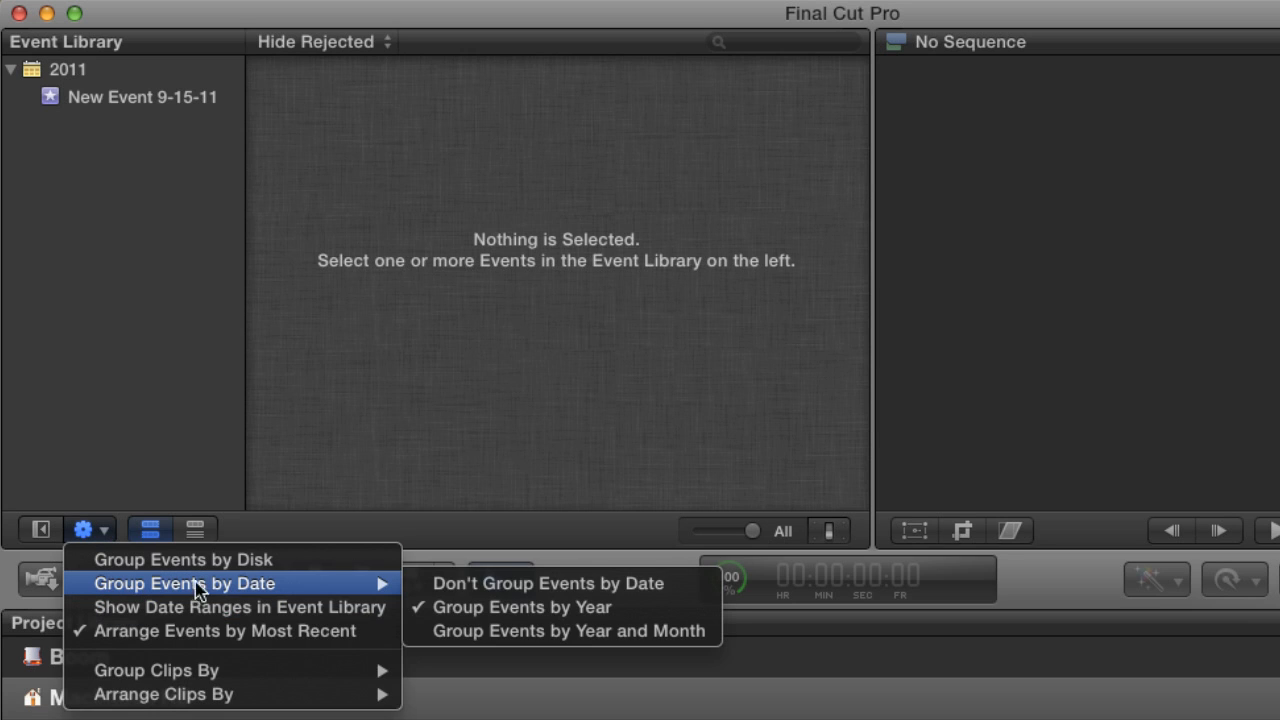
pyautogui.click(490, 590)
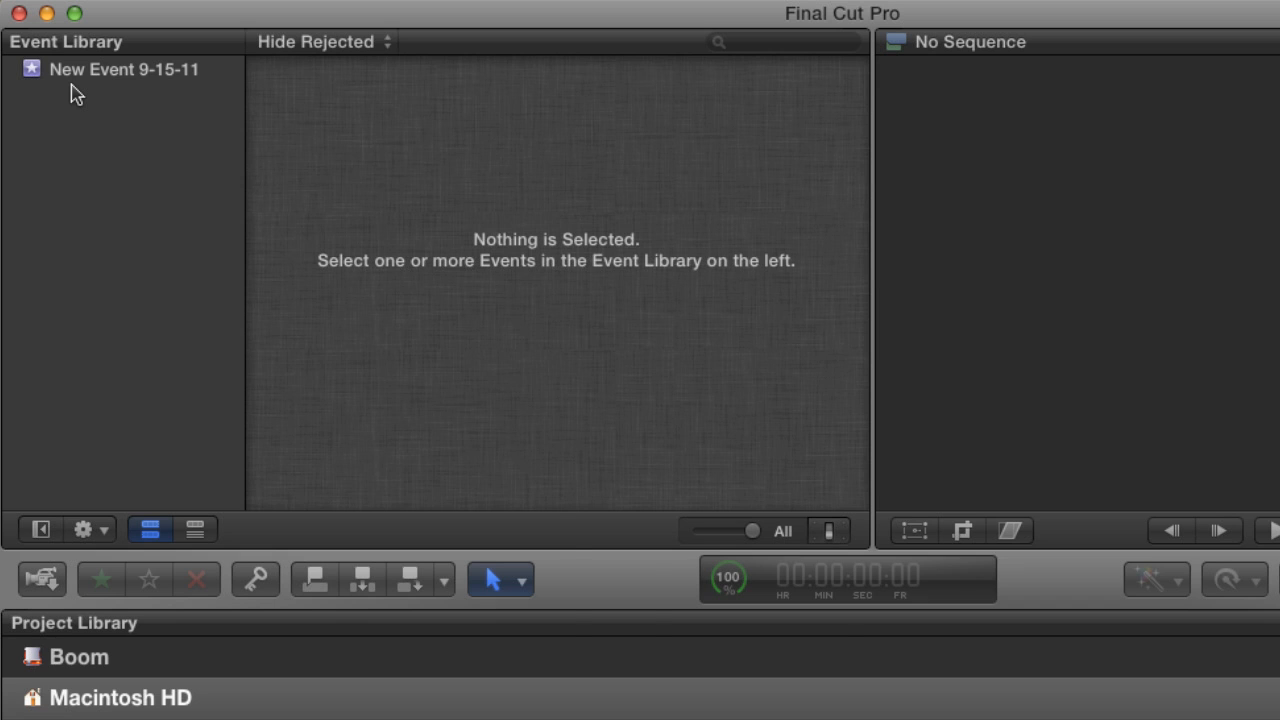
# Create a second event without choosing a drive, and group events by disk to check where it is stored.
pyautogui.hotkey('alt', 'n')
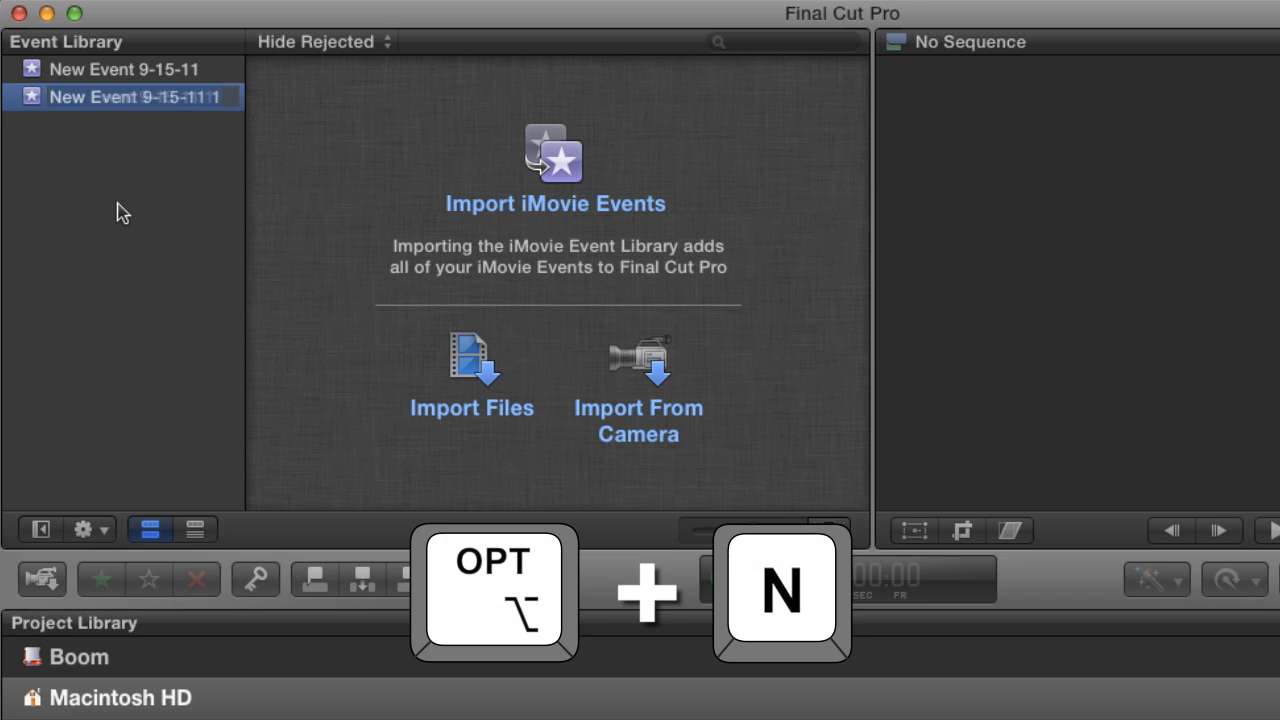
pyautogui.click(117, 210)
pyautogui.click(104, 531)
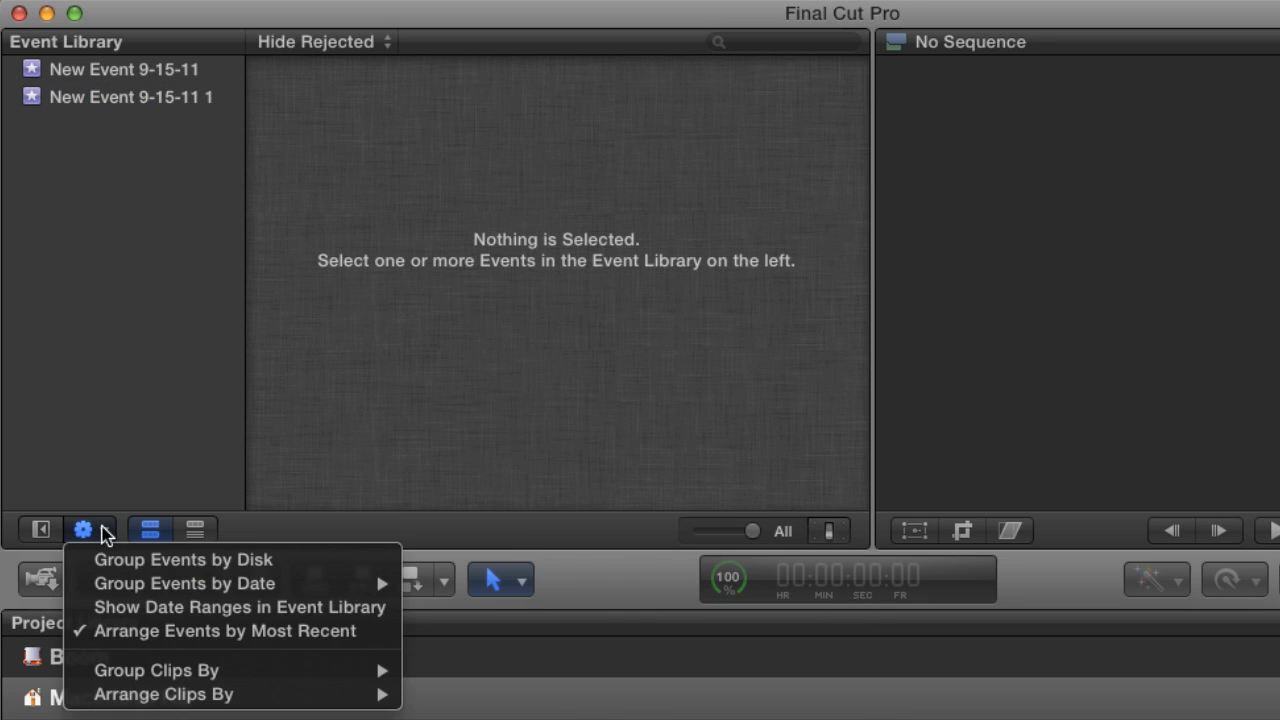
pyautogui.click(117, 560)
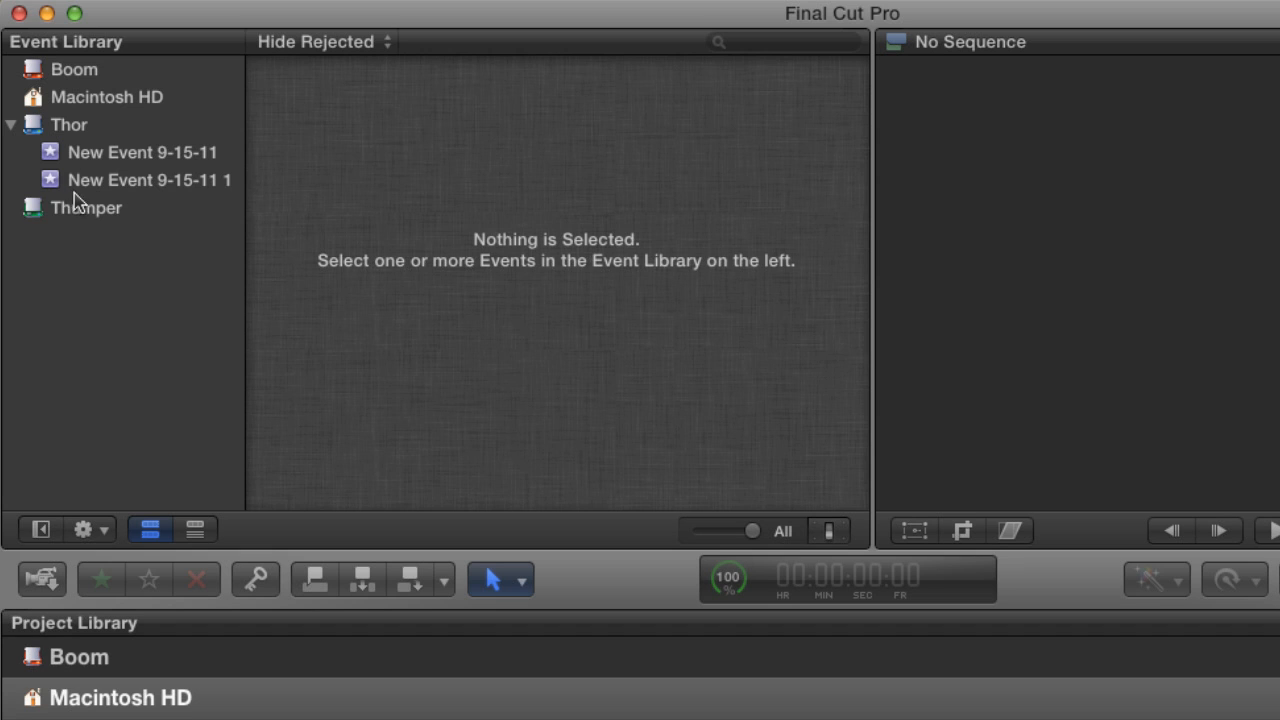
# Turn off grouping events by disk again and move New Event 9-15-11 1 to the Trash.
pyautogui.click(90, 530)
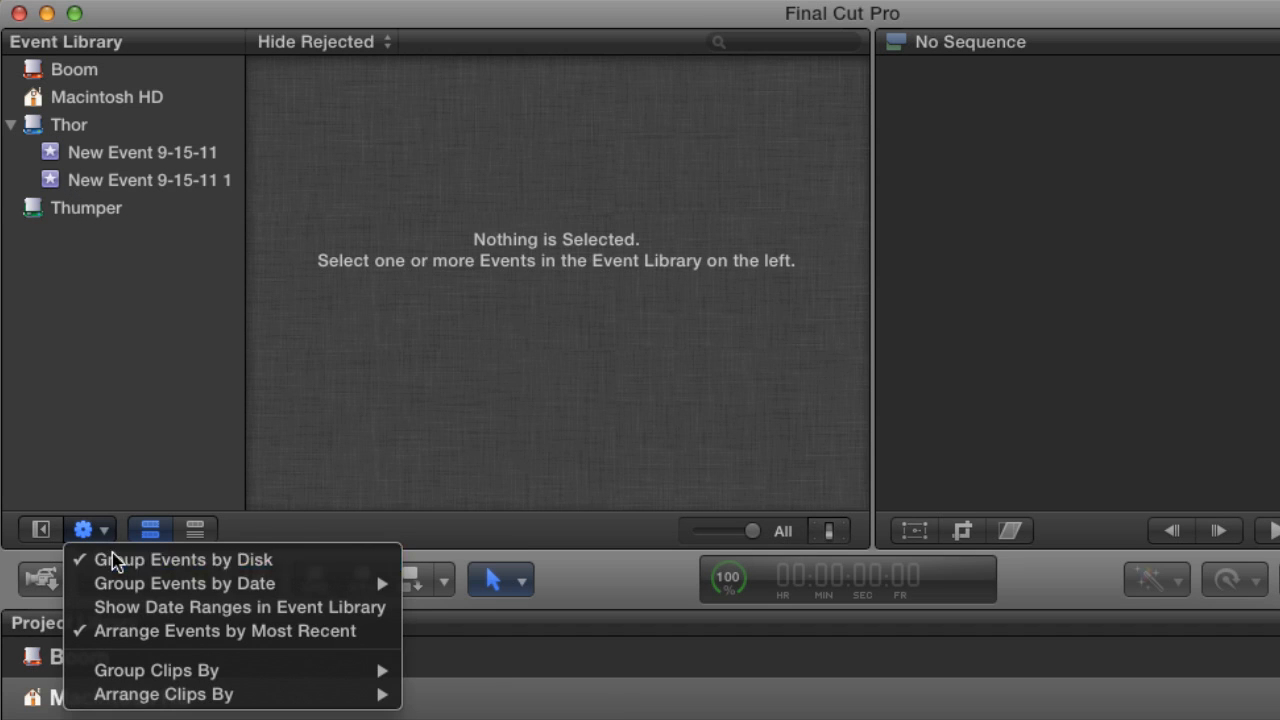
pyautogui.click(112, 555)
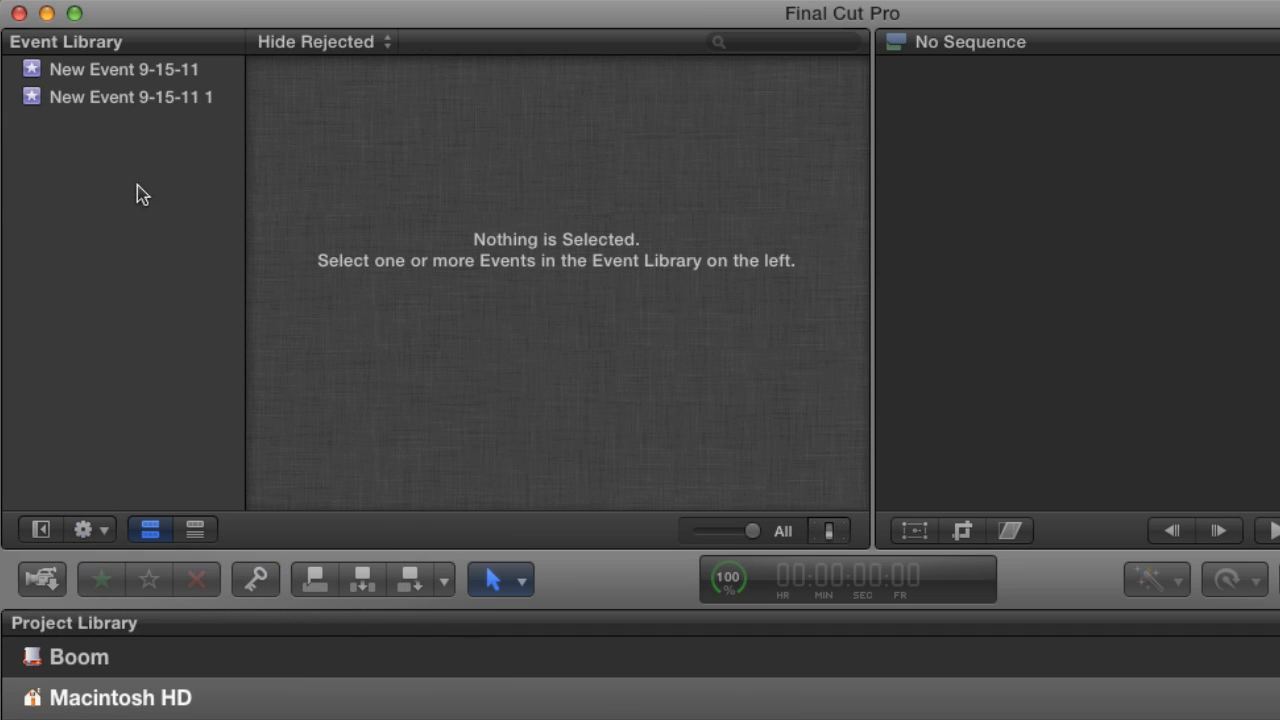
pyautogui.click(35, 103)
pyautogui.rightClick(44, 104)
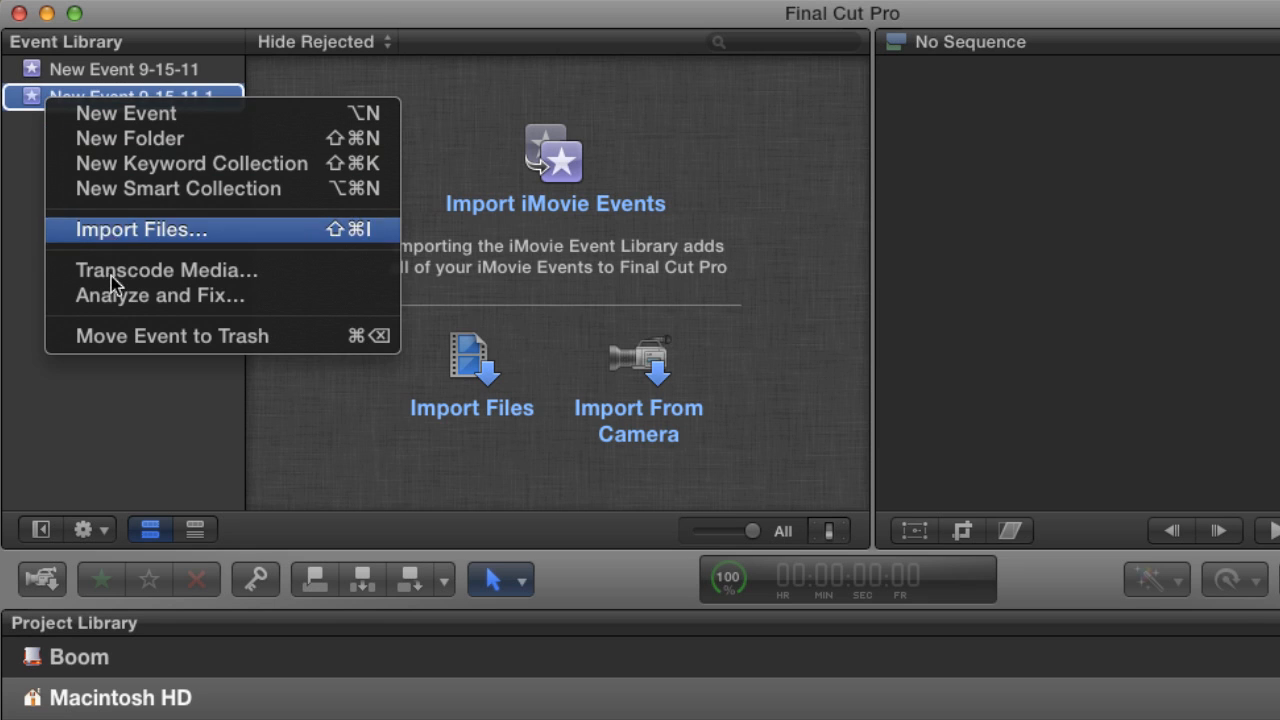
pyautogui.click(134, 337)
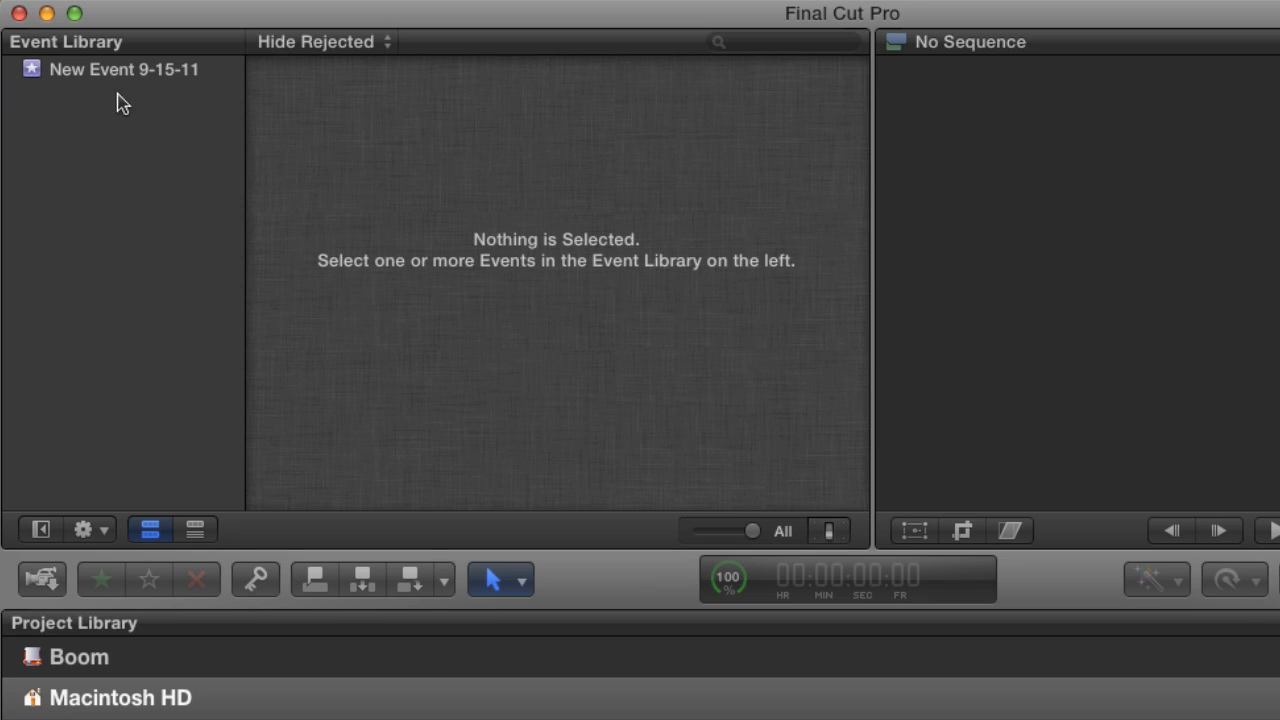
# Turn off Arrange Events by Most Recent and select the remaining event in the Event Library.
pyautogui.click(106, 528)
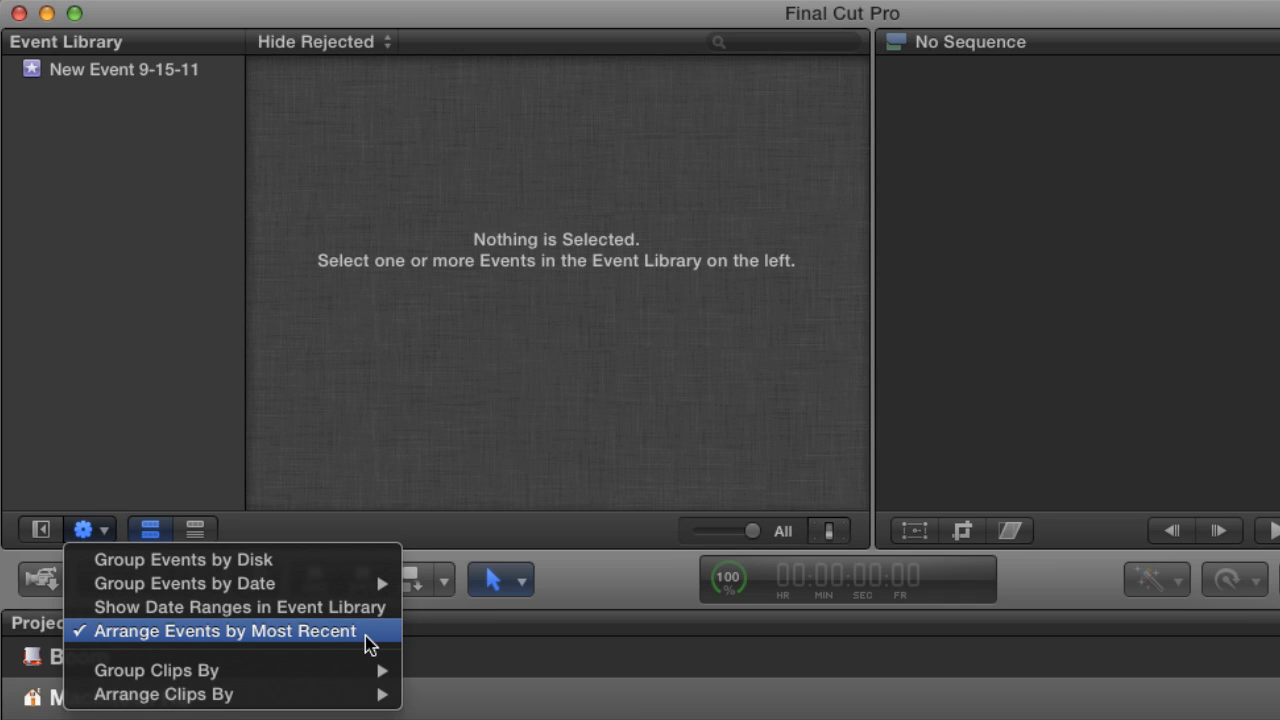
pyautogui.click(128, 631)
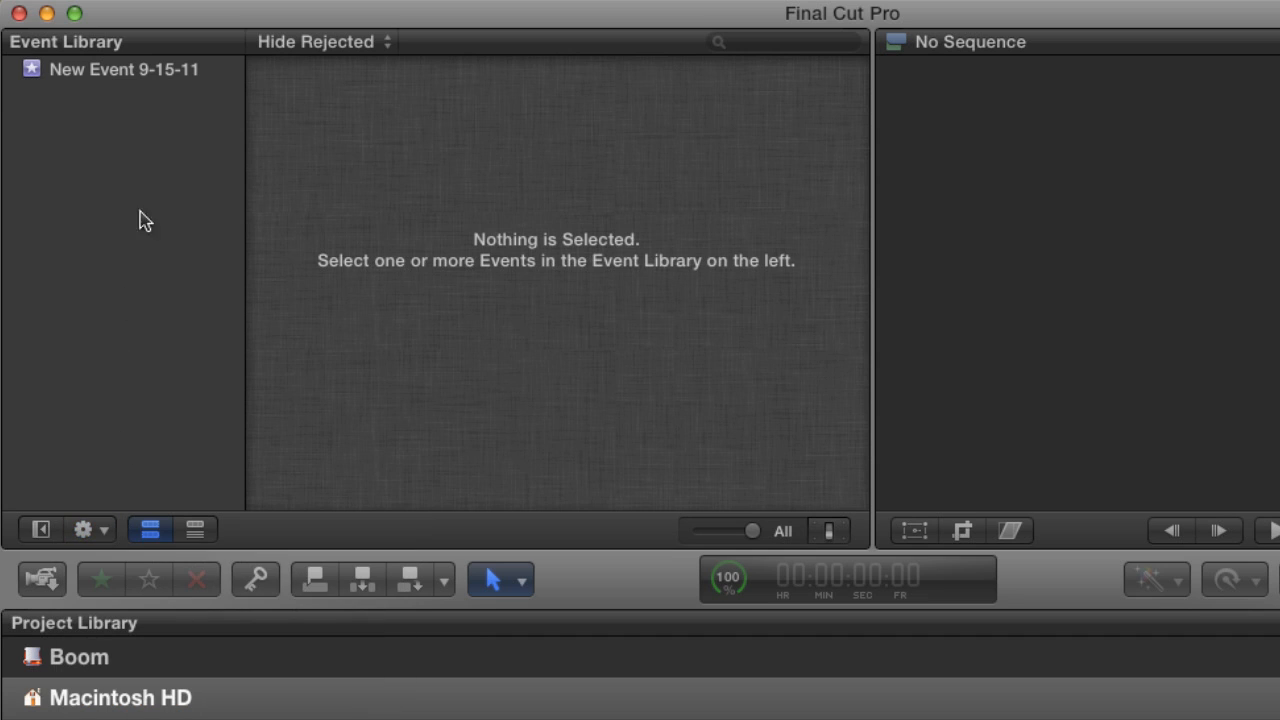
pyautogui.click(146, 75)
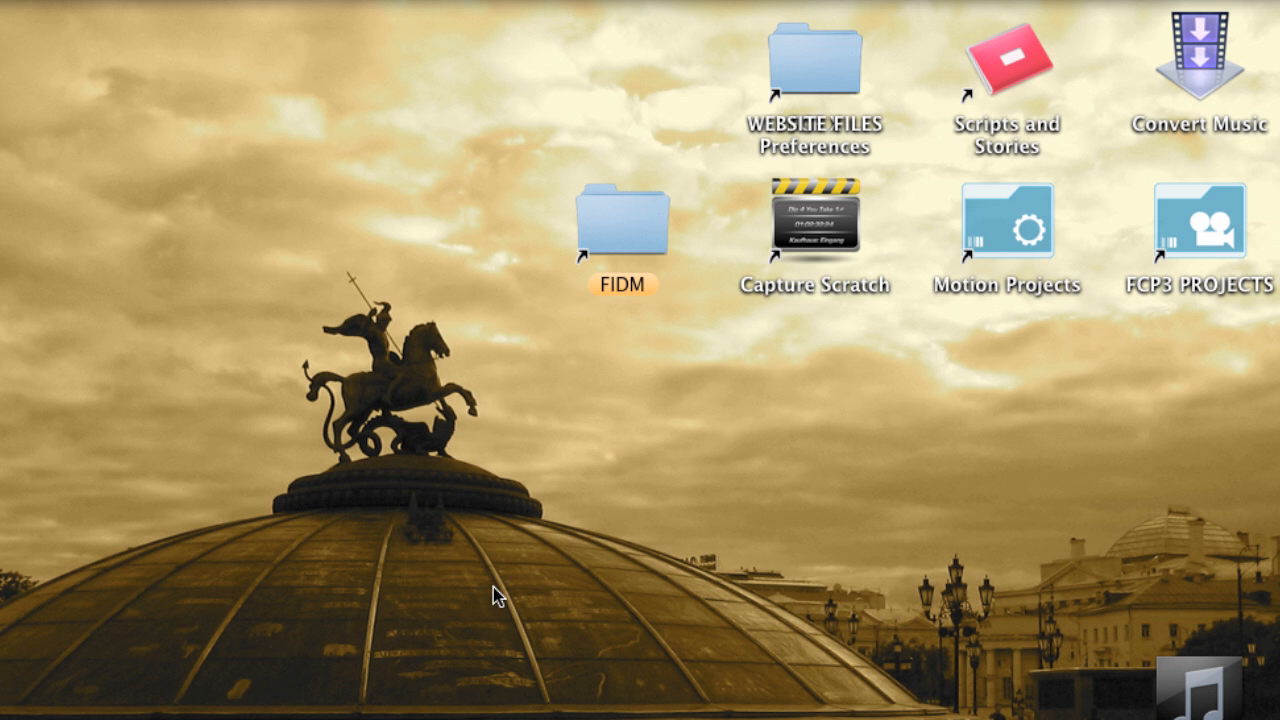
# Switch to Finder, open the Thor drive in a new window and examine its Final Cut Events and Final Cut Projects folders.
pyautogui.press('super+n')
pyautogui.click(284, 326)
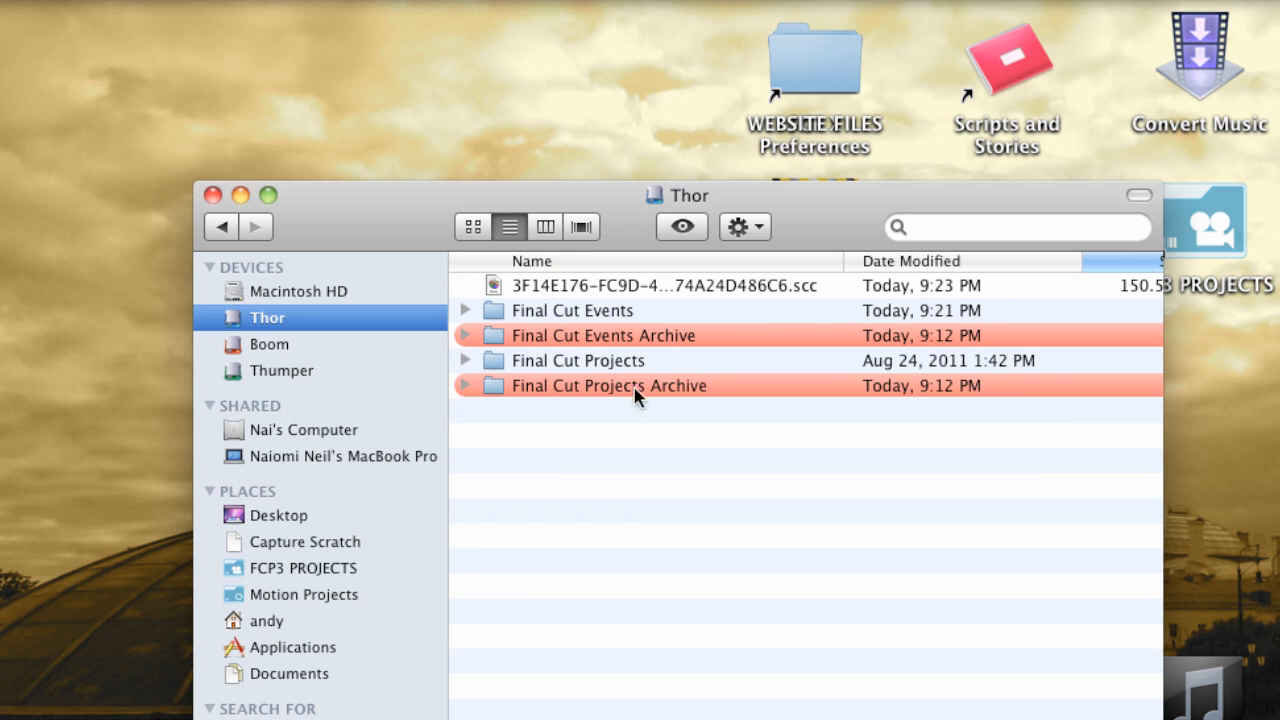
pyautogui.click(600, 312)
pyautogui.click(606, 362)
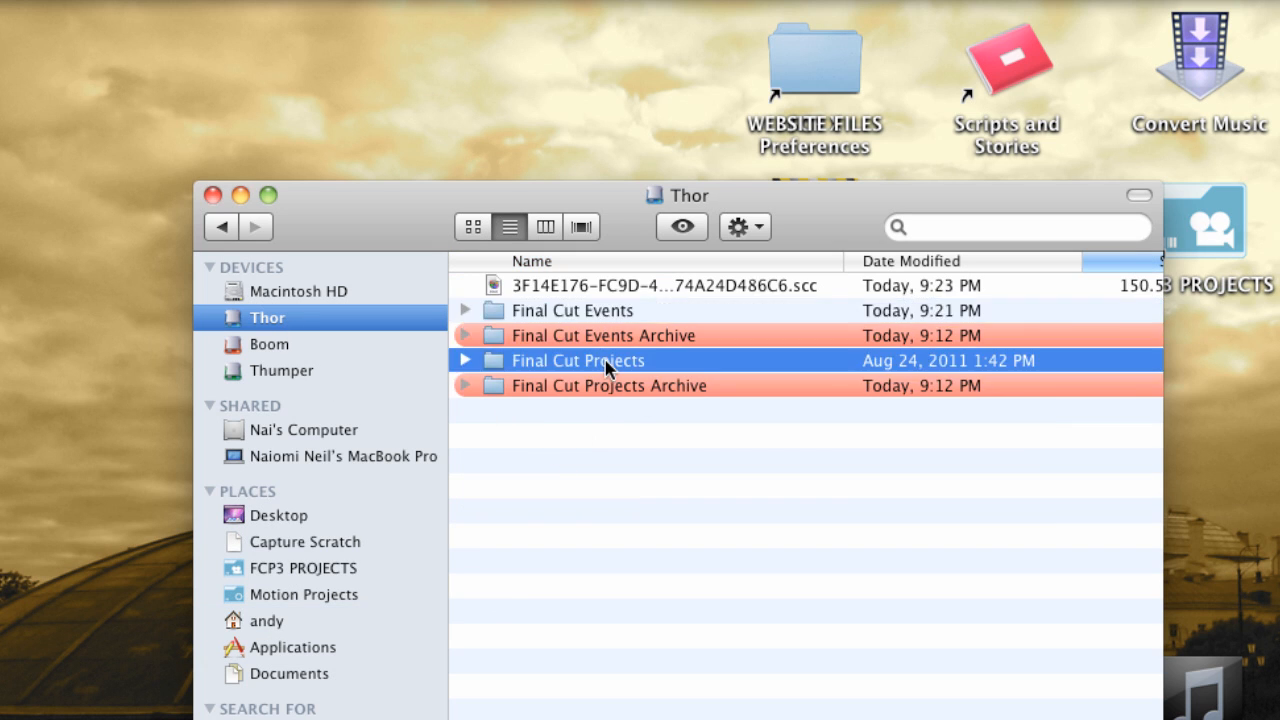
pyautogui.click(598, 312)
pyautogui.click(598, 362)
pyautogui.click(556, 312)
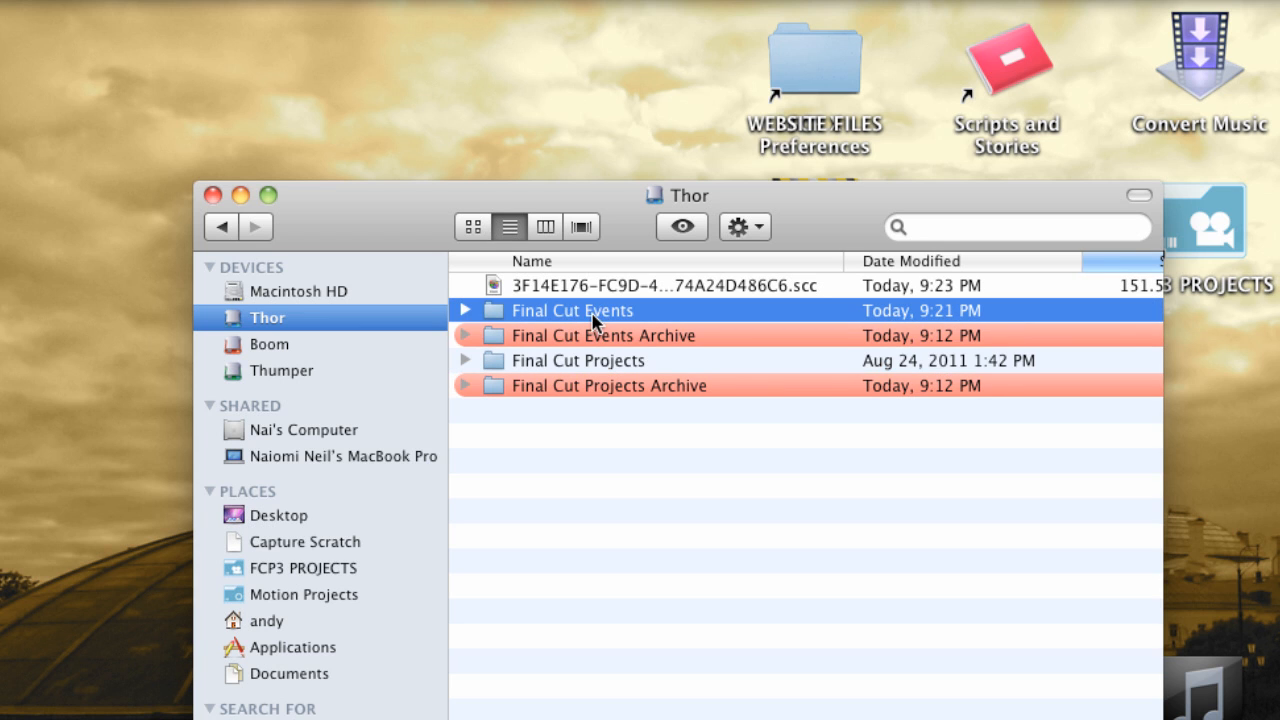
# Examine the Final Cut Events Archive and Final Cut Projects Archive folders on the Thor drive.
pyautogui.click(519, 338)
pyautogui.click(541, 390)
pyautogui.click(558, 340)
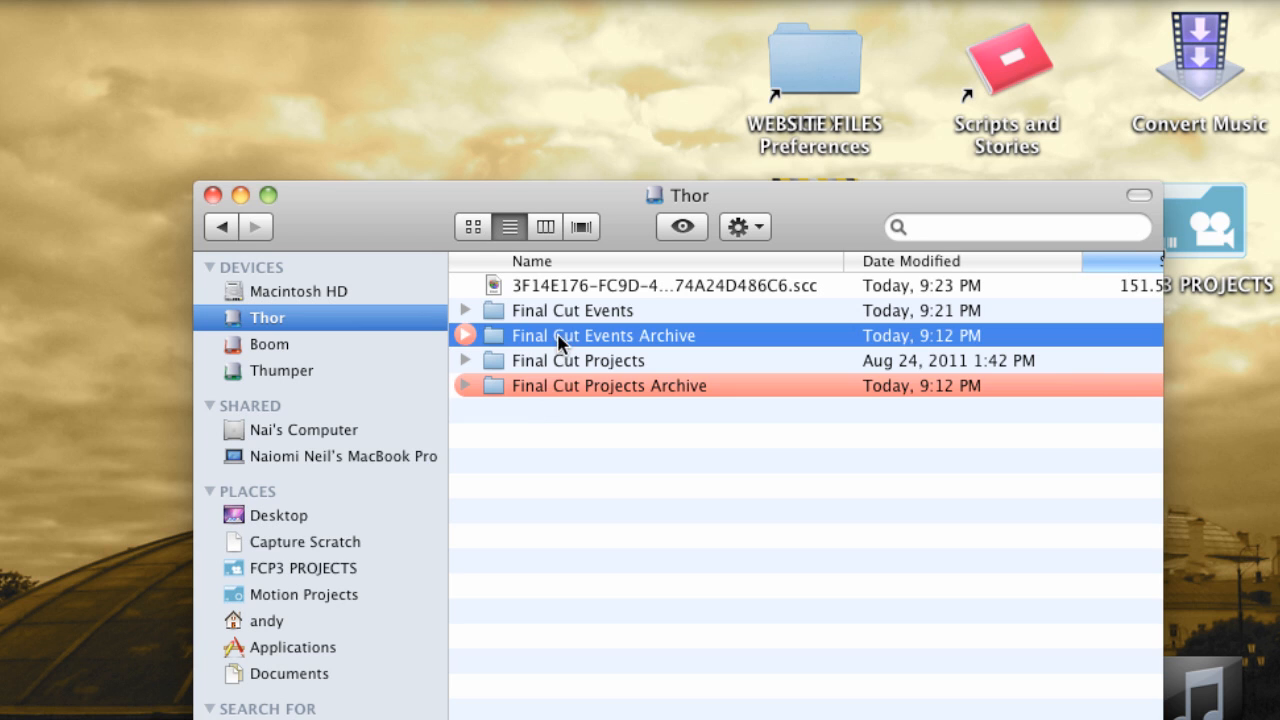
# Move the Toy Story 3 Prem folder from Final Cut Events Archive into Final Cut Events and close the Thor window.
pyautogui.click(556, 390)
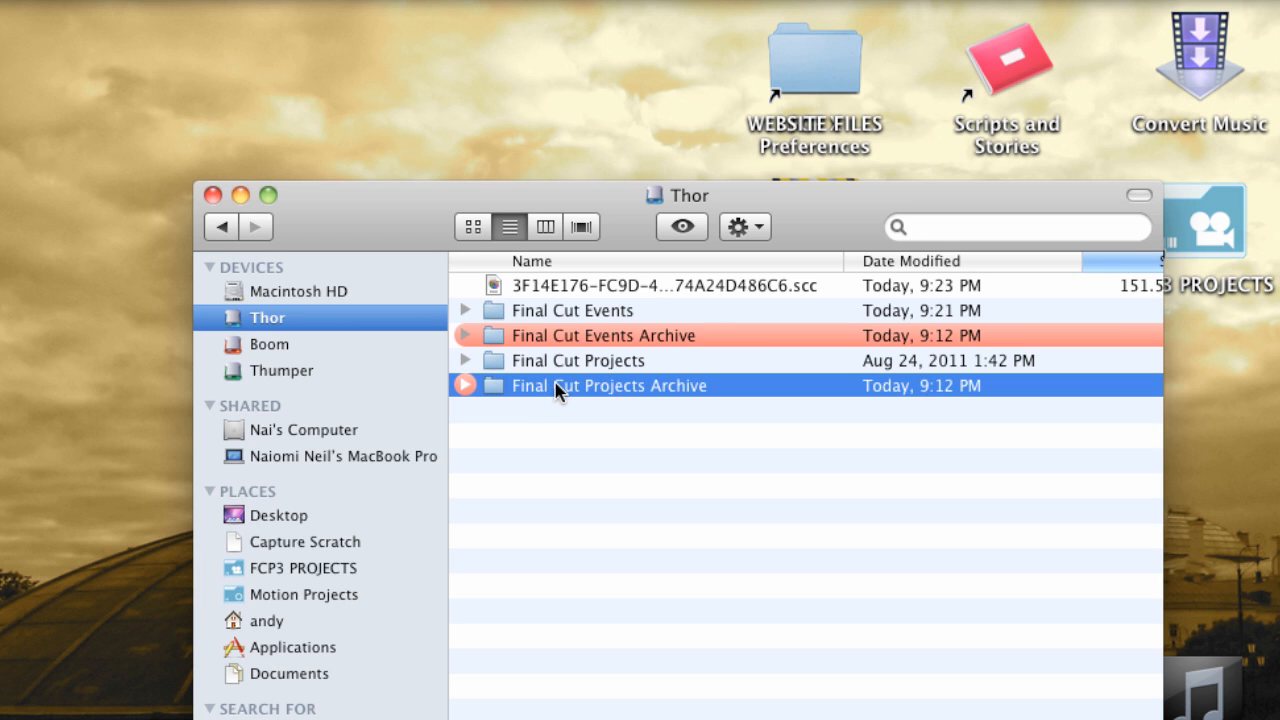
pyautogui.click(588, 338)
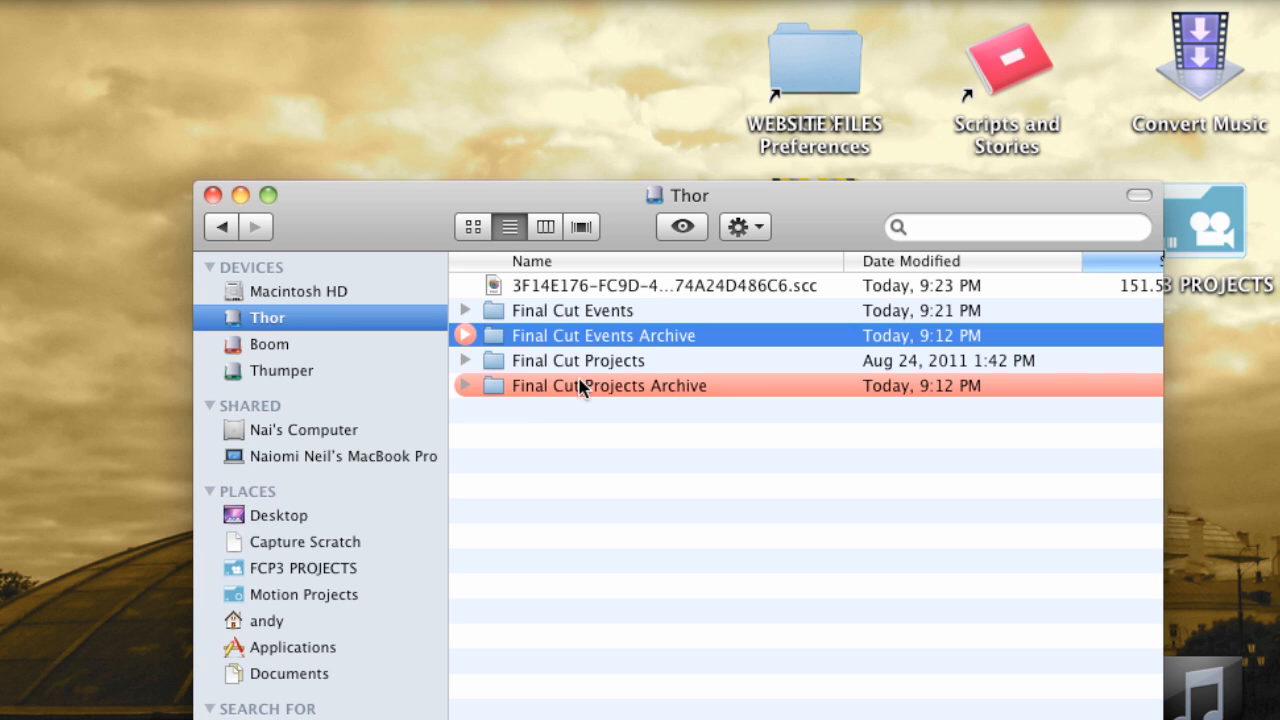
pyautogui.click(578, 390)
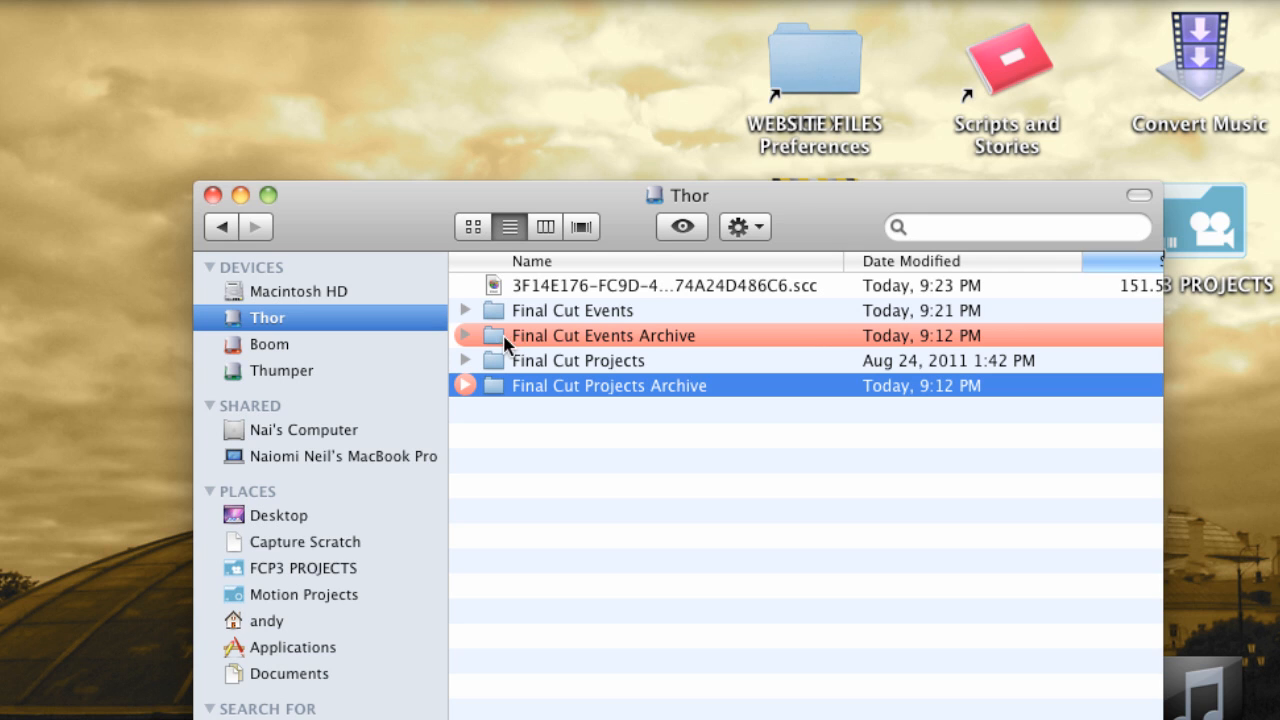
pyautogui.click(464, 336)
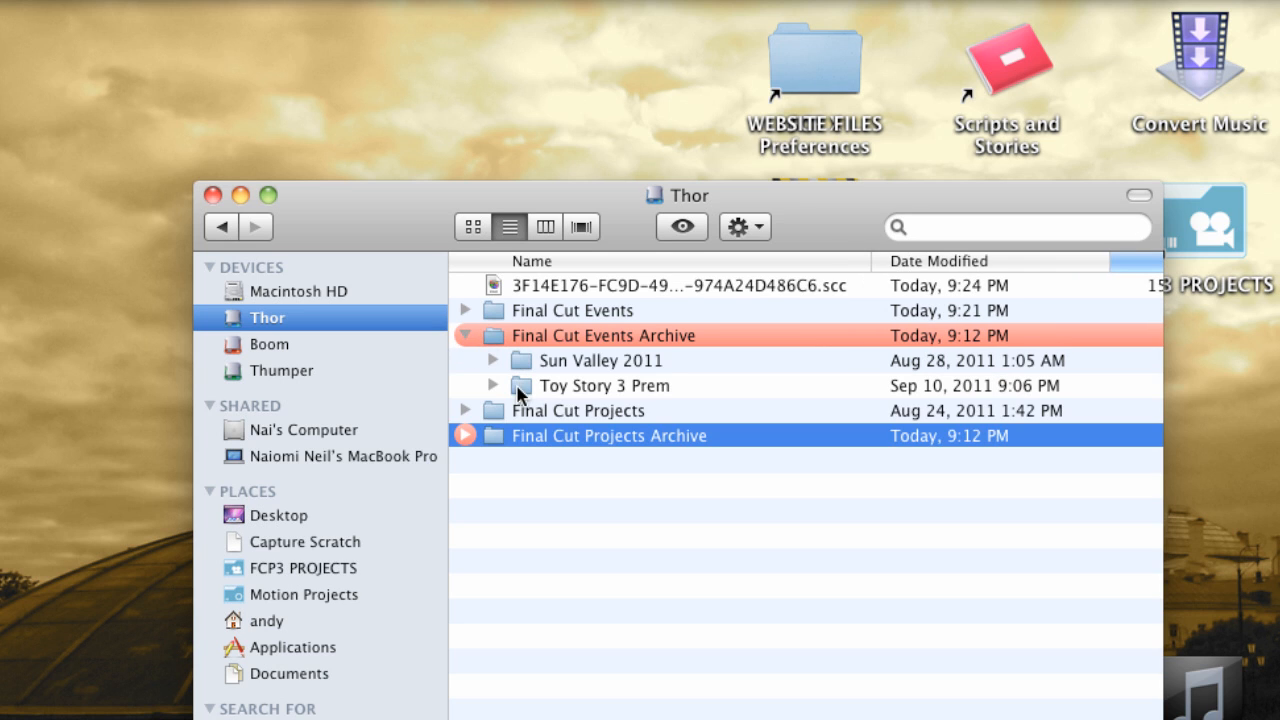
pyautogui.moveTo(520, 393); pyautogui.dragTo(547, 320)
pyautogui.click(465, 337)
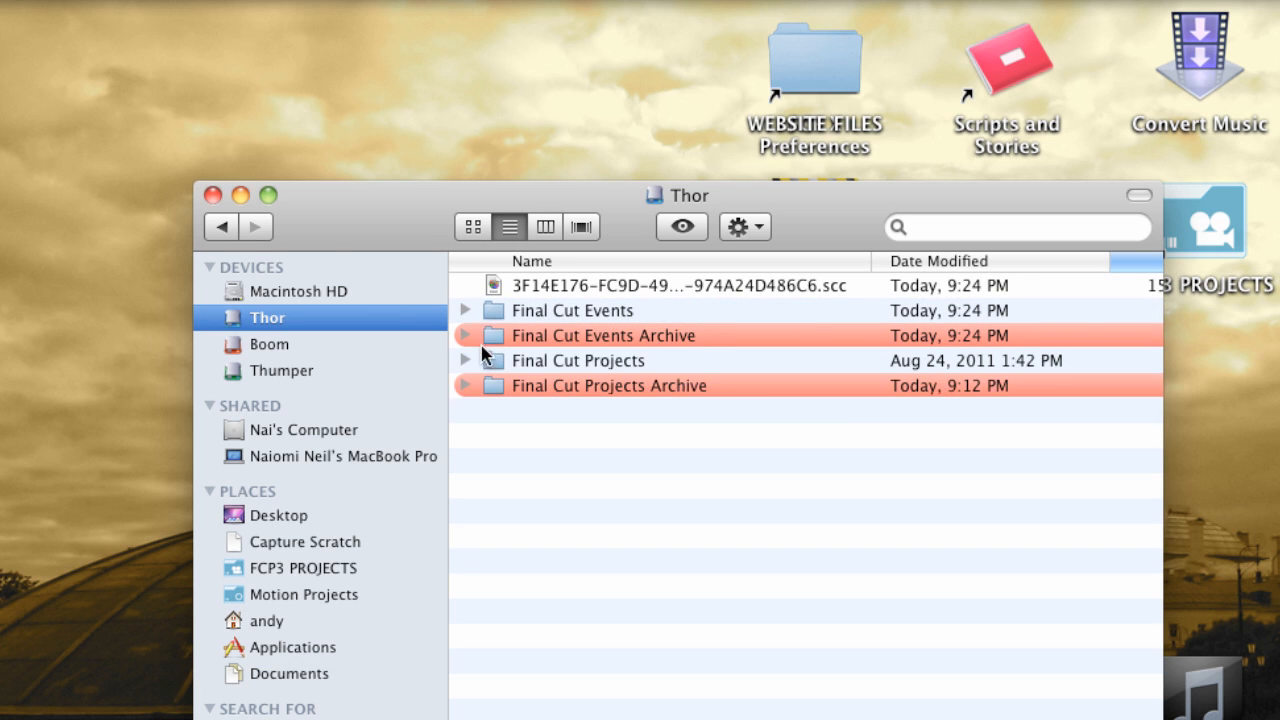
pyautogui.press('super+w')
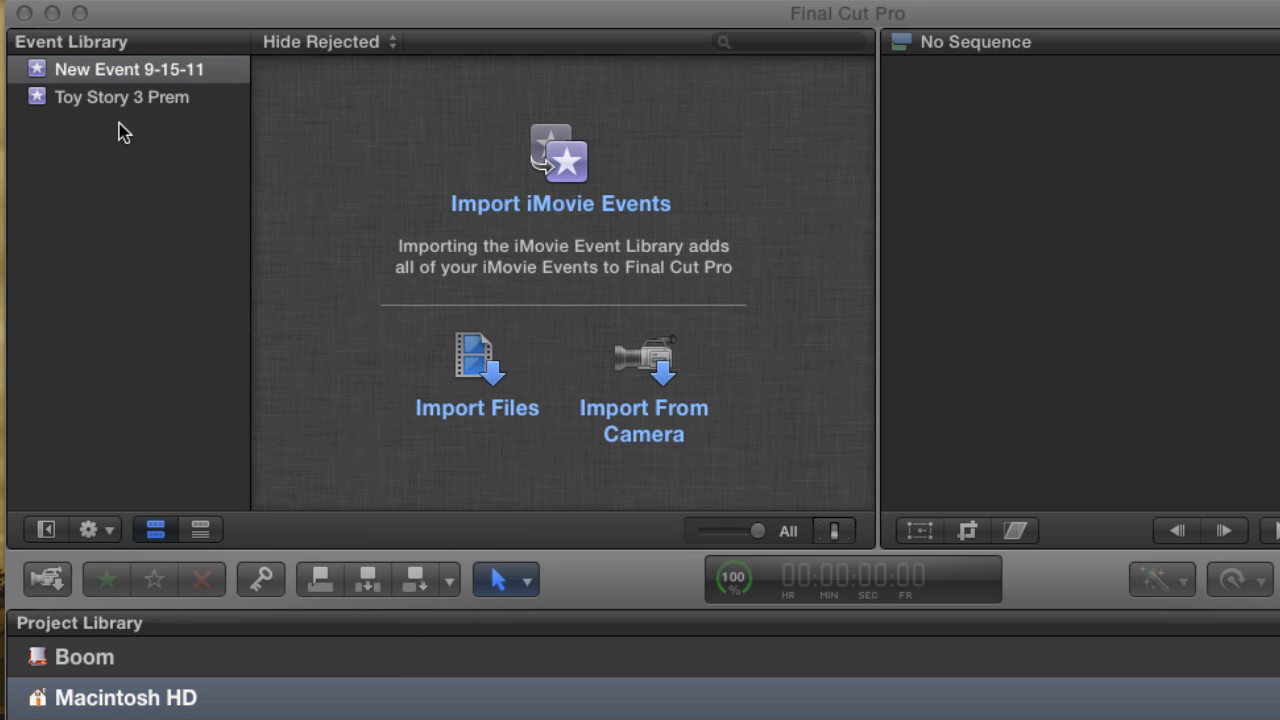
# Switch to Final Cut Pro, open the Toy Story 3 Prem event and show its clips at the All filmstrip duration in a wider browser.
pyautogui.click(82, 98)
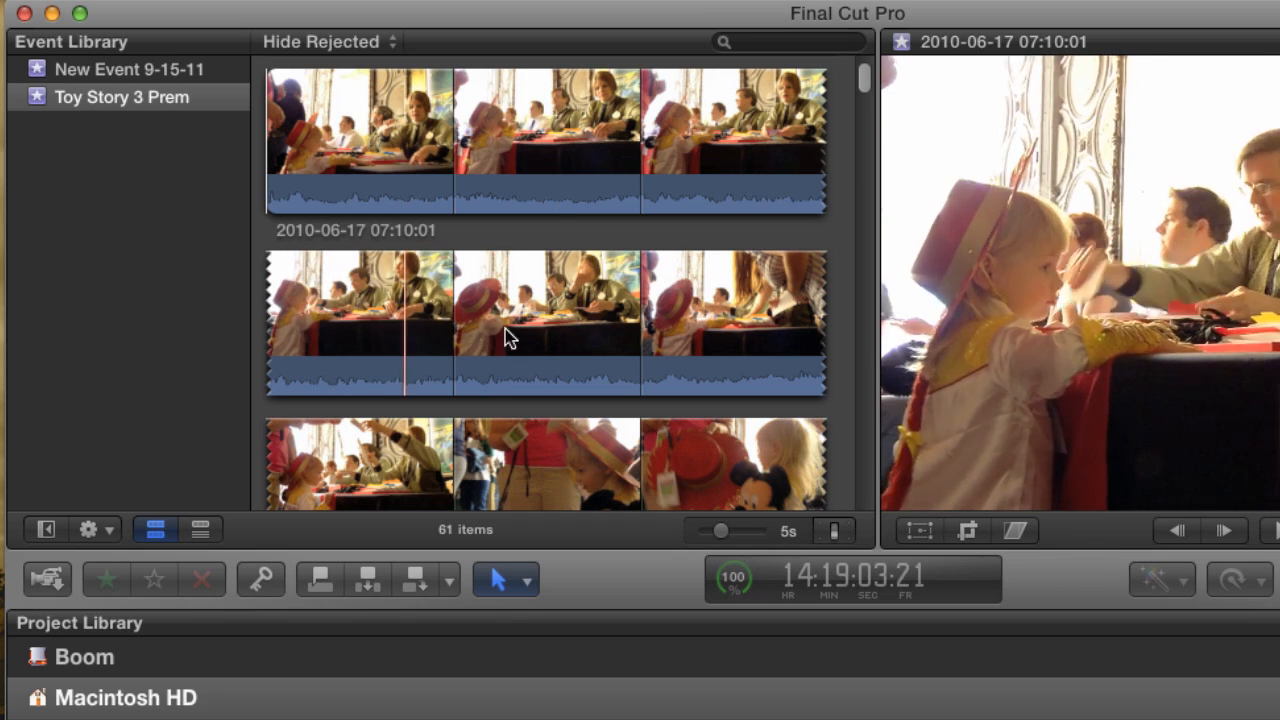
pyautogui.moveTo(860, 96); pyautogui.dragTo(846, 147)
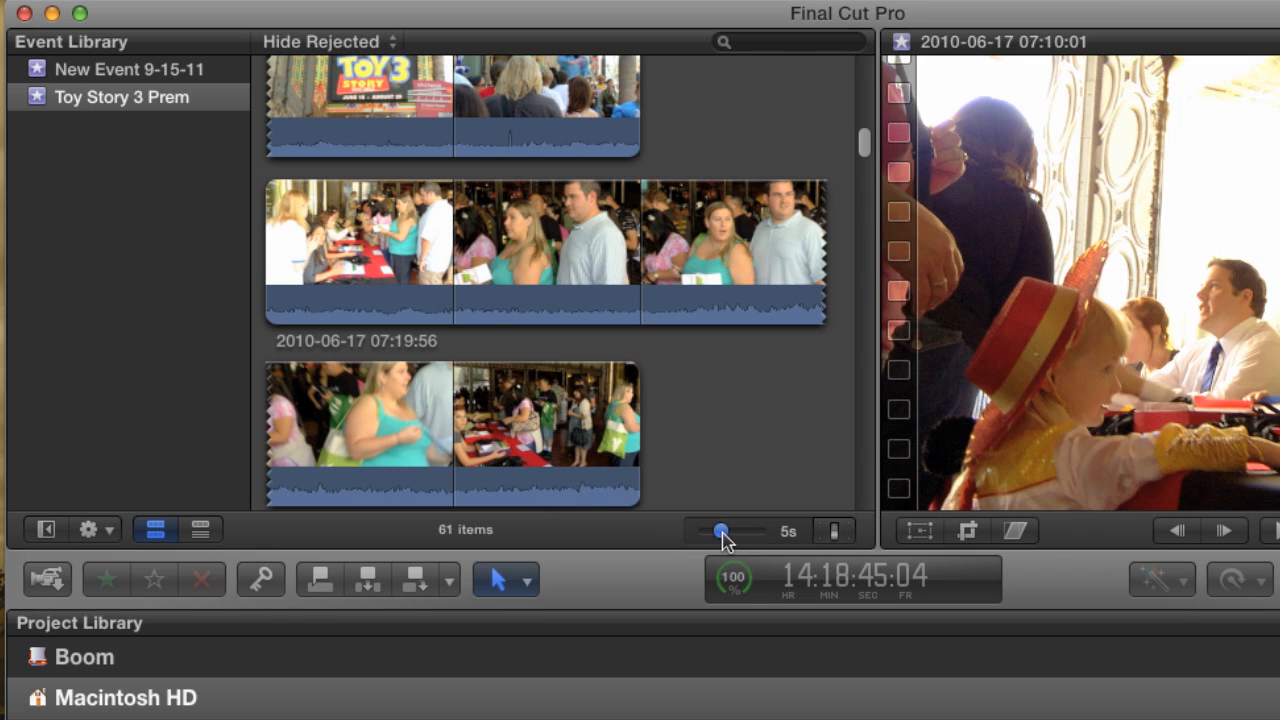
pyautogui.moveTo(722, 533); pyautogui.dragTo(772, 537)
pyautogui.moveTo(862, 150); pyautogui.dragTo(867, 110)
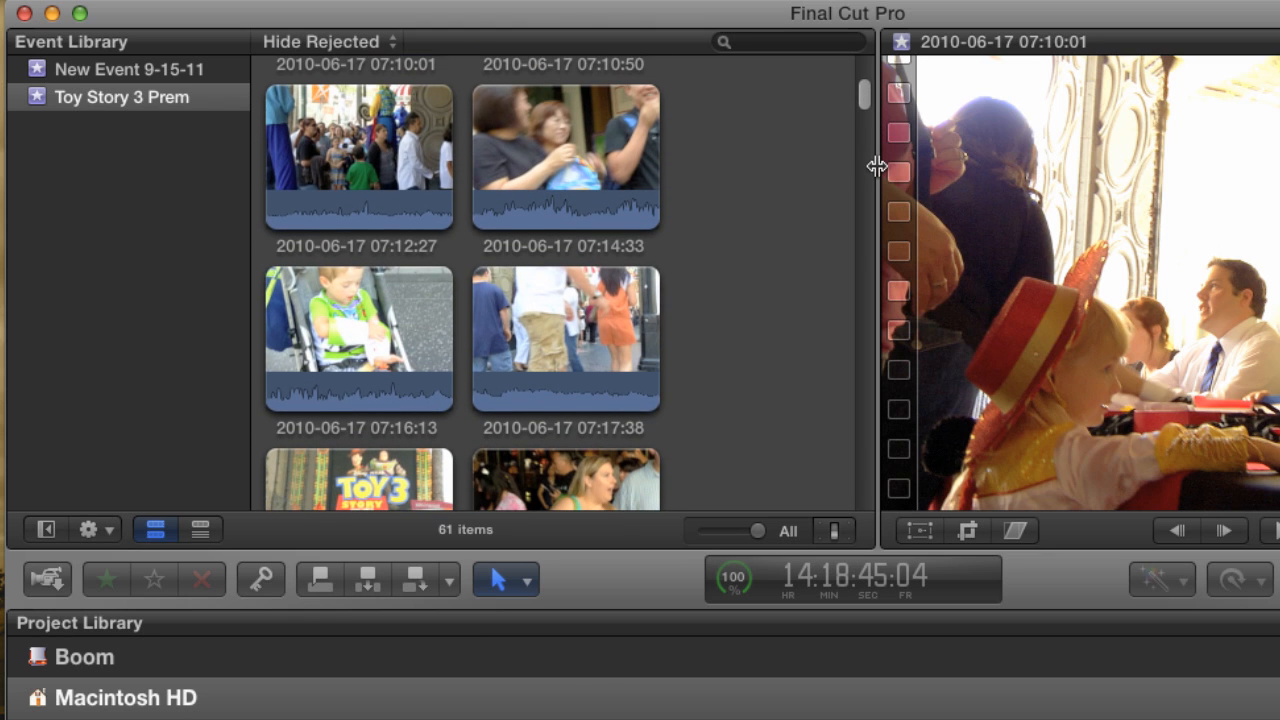
pyautogui.moveTo(881, 165); pyautogui.dragTo(925, 168)
# Turn off Show Waveforms and slightly adjust the clip height in the browser's clip appearance settings.
pyautogui.click(880, 531)
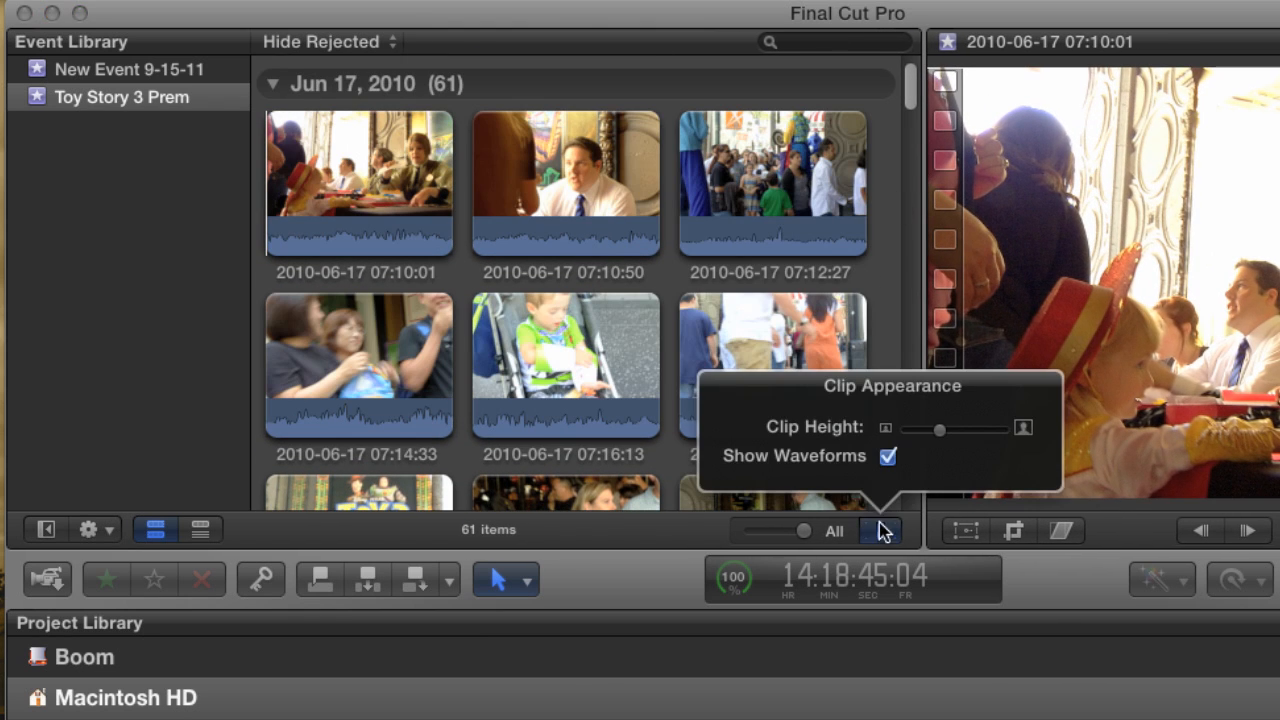
pyautogui.moveTo(943, 440); pyautogui.dragTo(939, 431)
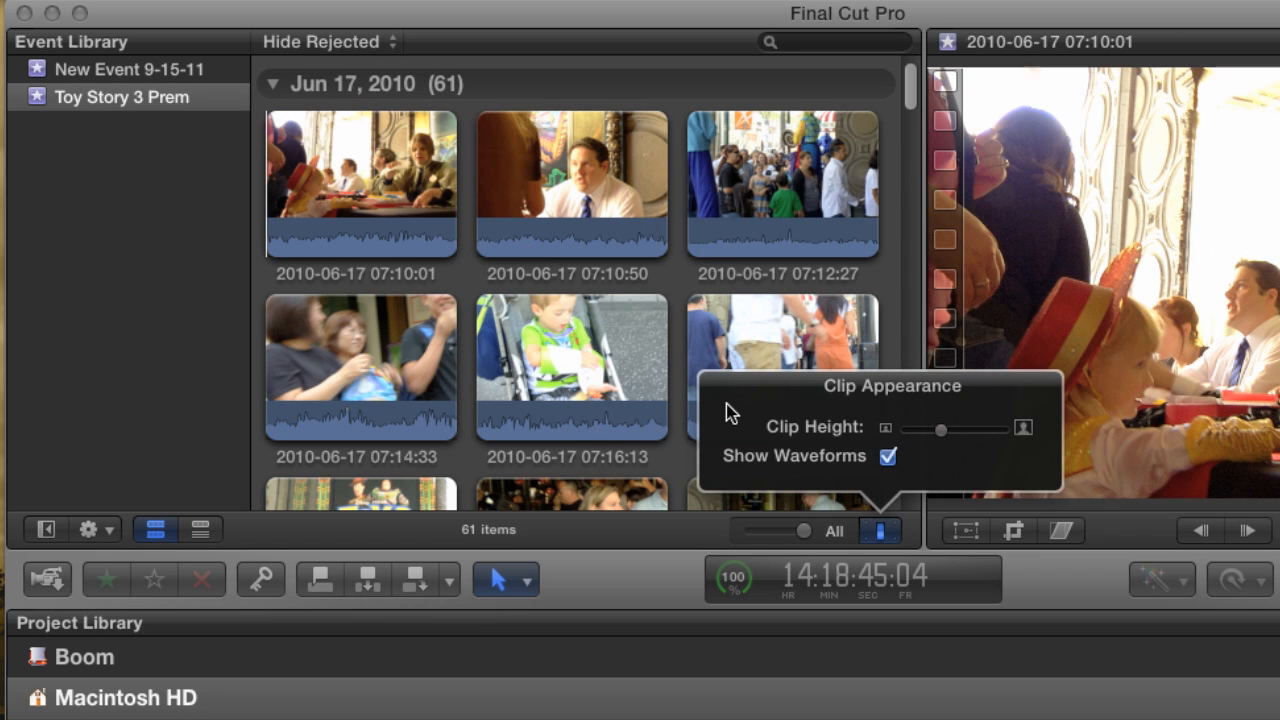
pyautogui.click(888, 457)
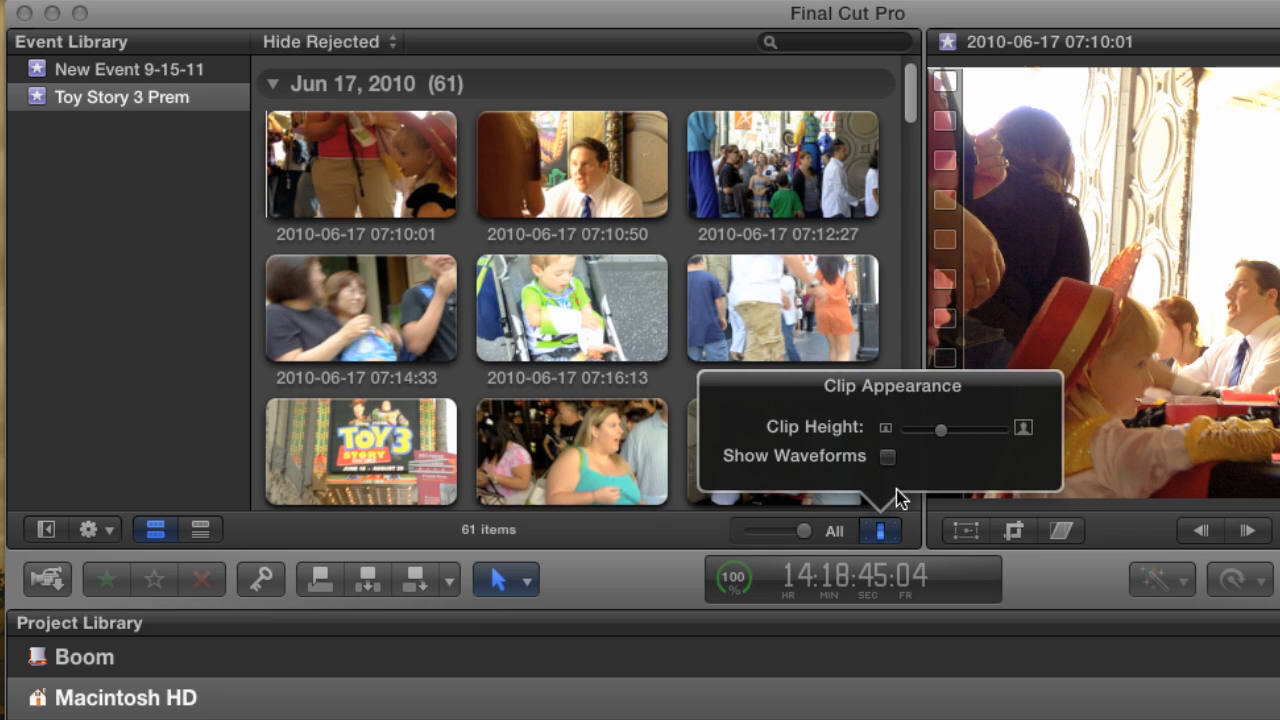
pyautogui.click(884, 534)
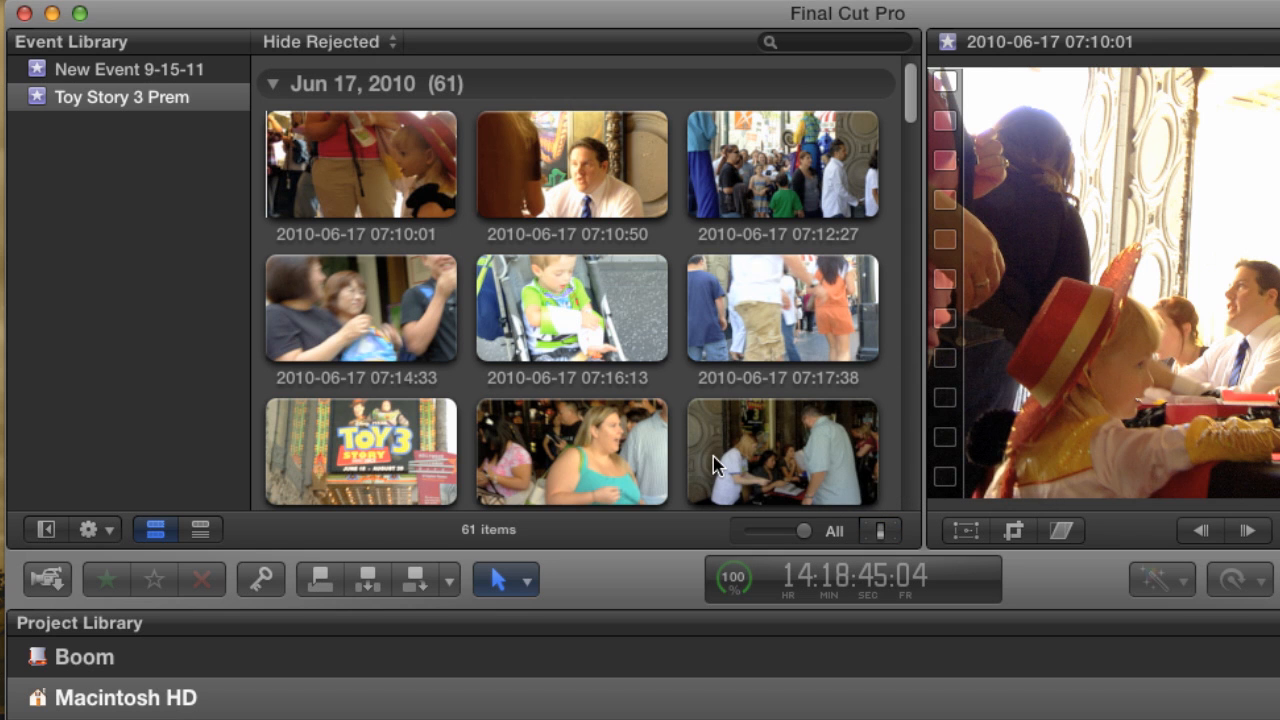
pyautogui.click(880, 532)
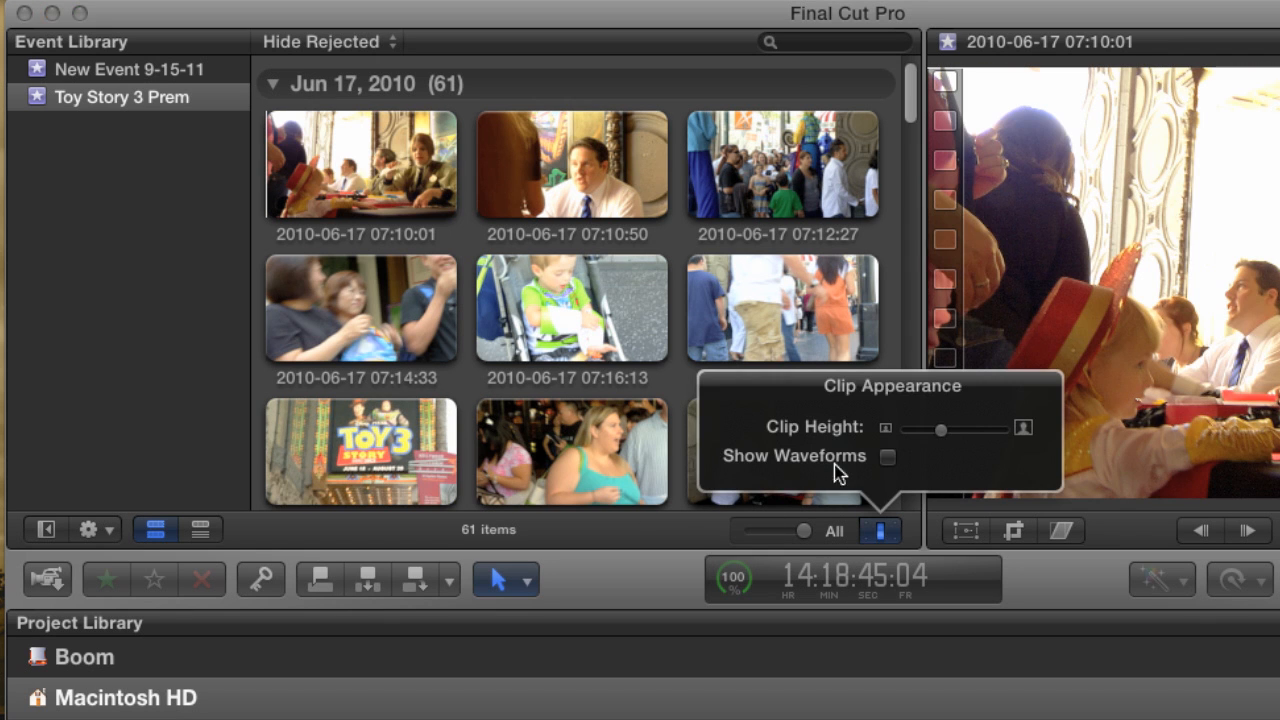
pyautogui.moveTo(940, 430)
pyautogui.mouseDown()
pyautogui.moveTo(928, 433)
pyautogui.moveTo(940, 441)
pyautogui.mouseUp()
pyautogui.click(881, 533)
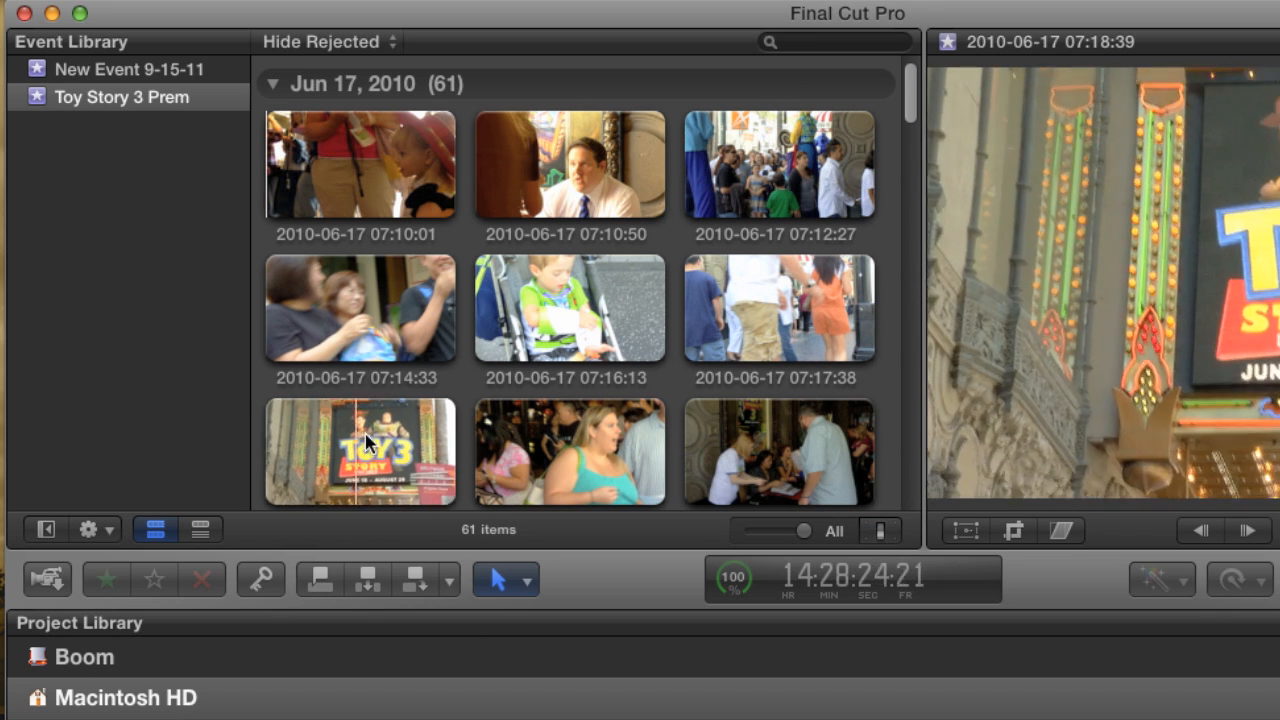
pyautogui.click(200, 533)
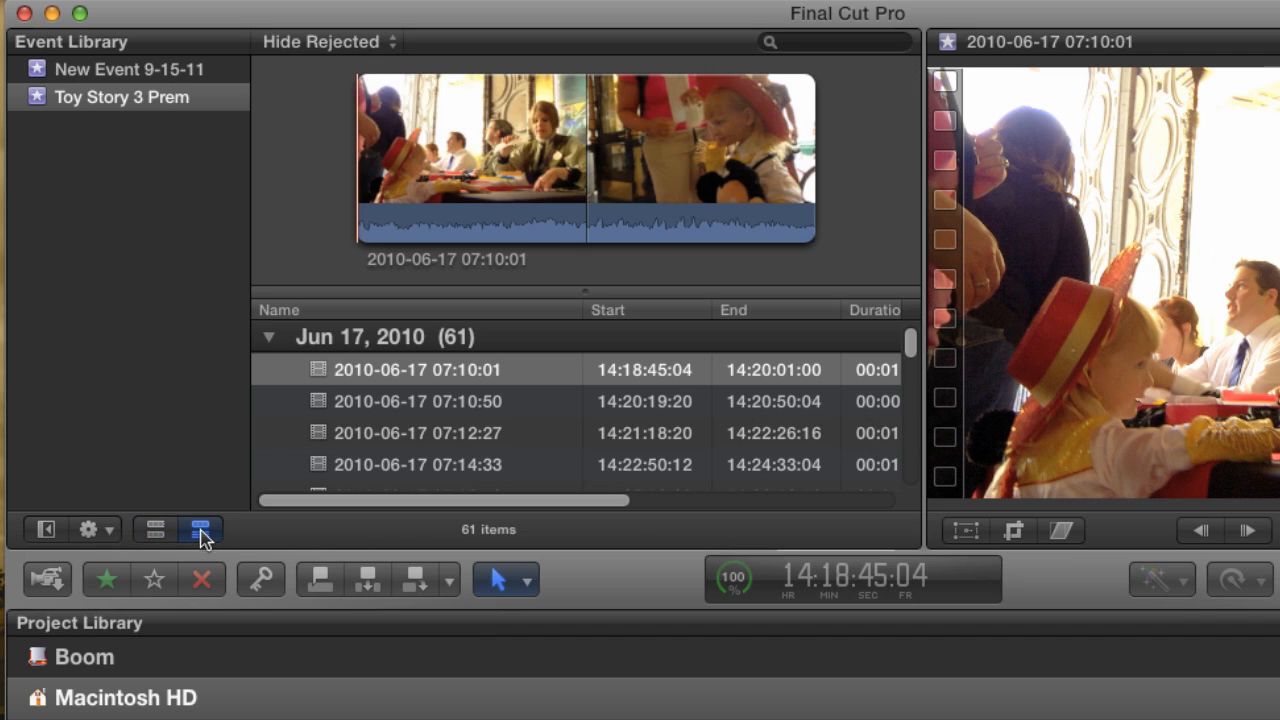
pyautogui.moveTo(580, 294); pyautogui.dragTo(586, 250)
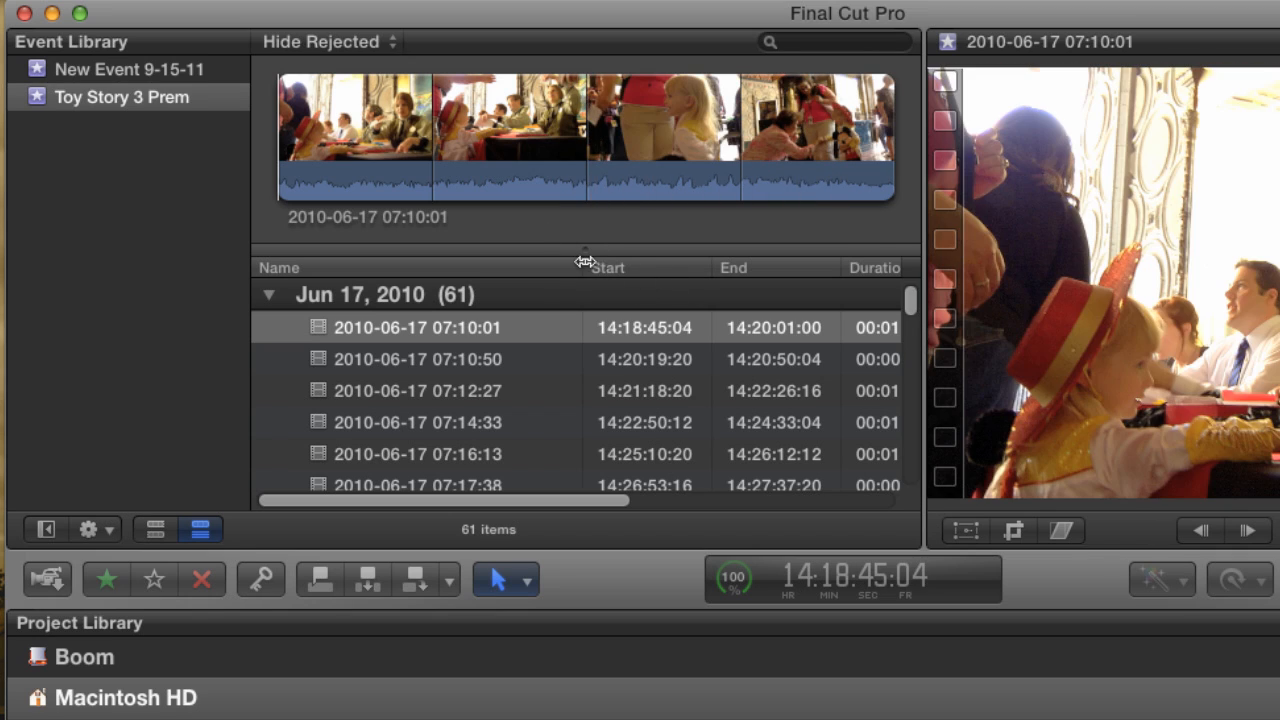
pyautogui.click(377, 303)
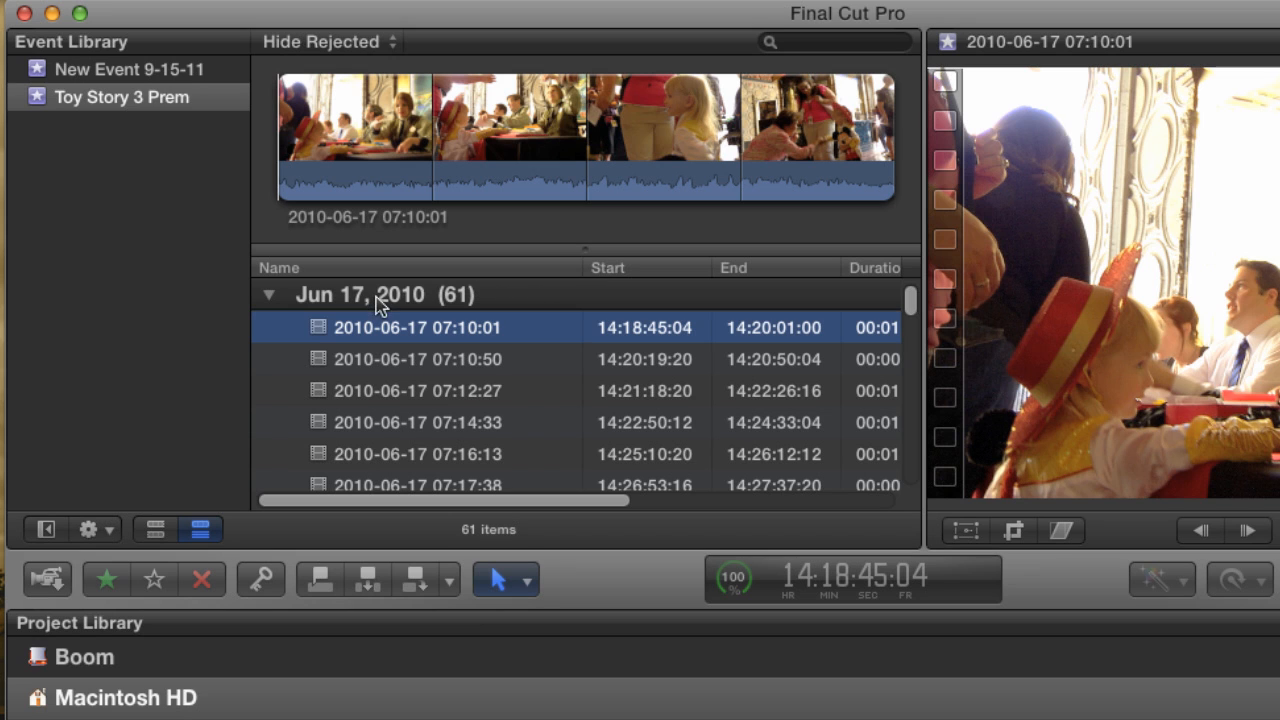
pyautogui.click(269, 296)
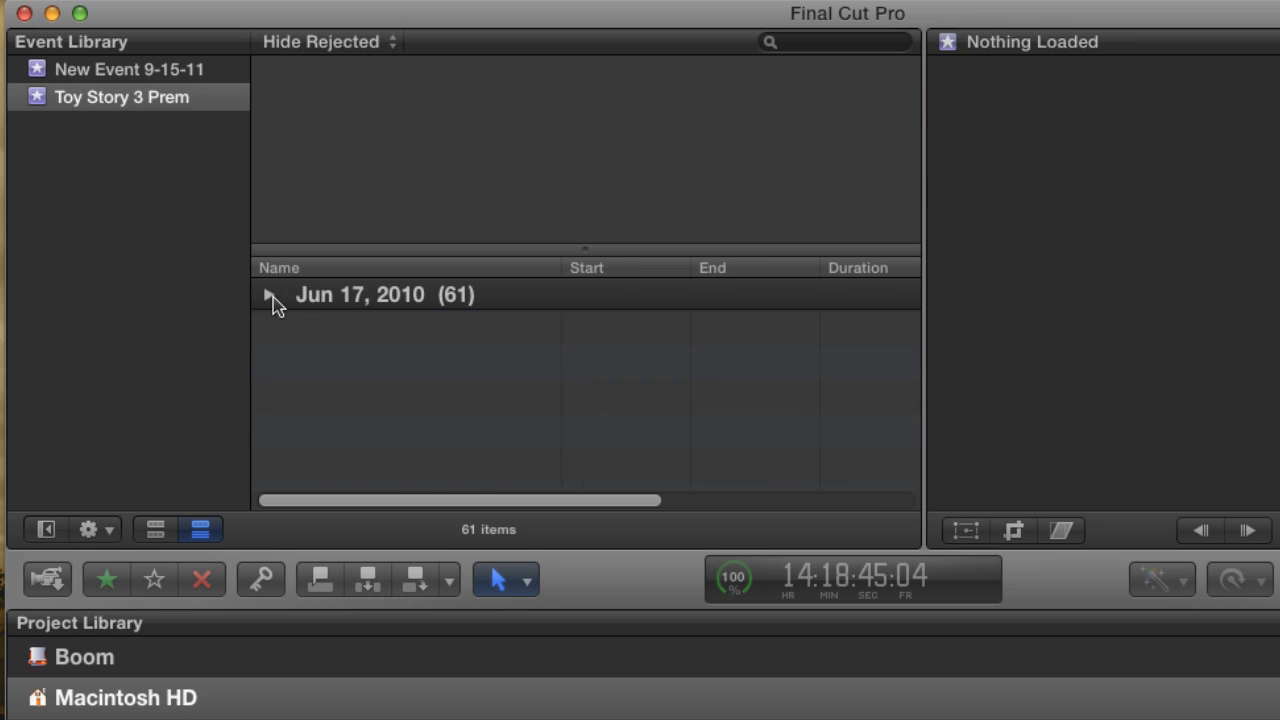
pyautogui.click(270, 297)
pyautogui.click(457, 328)
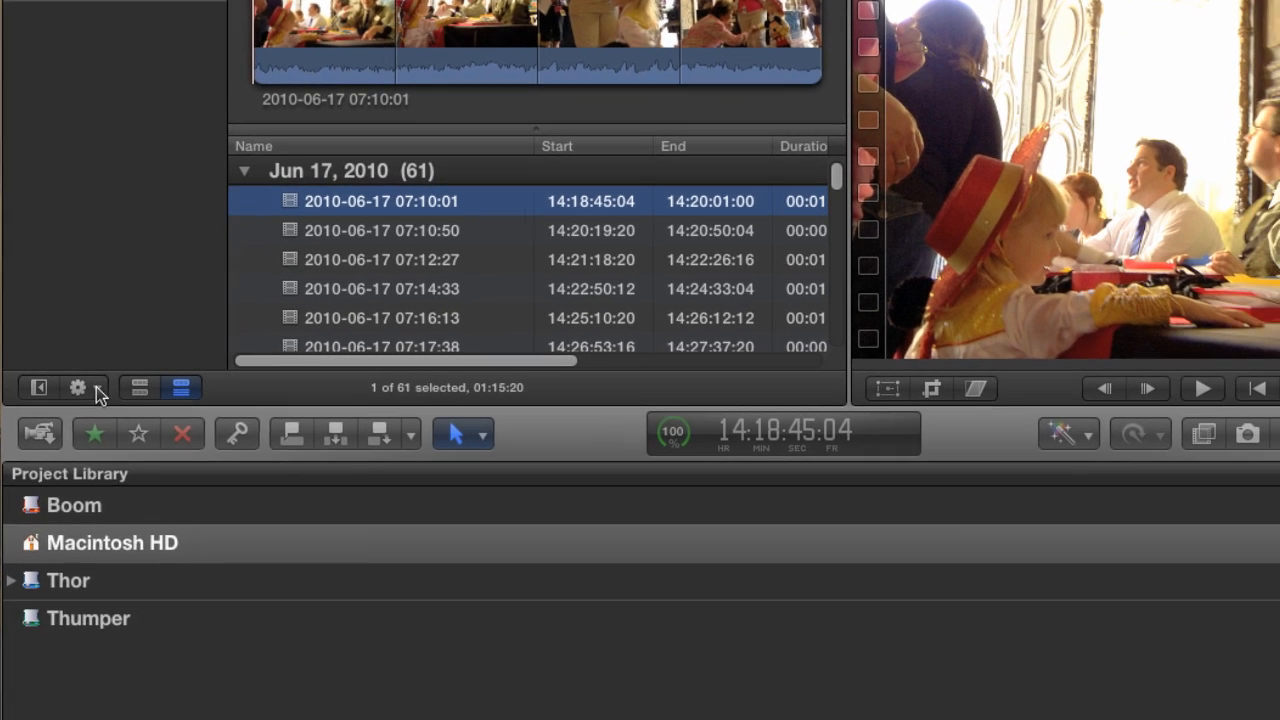
# Set clip grouping to None and return to the beginning of the clip list.
pyautogui.click(106, 531)
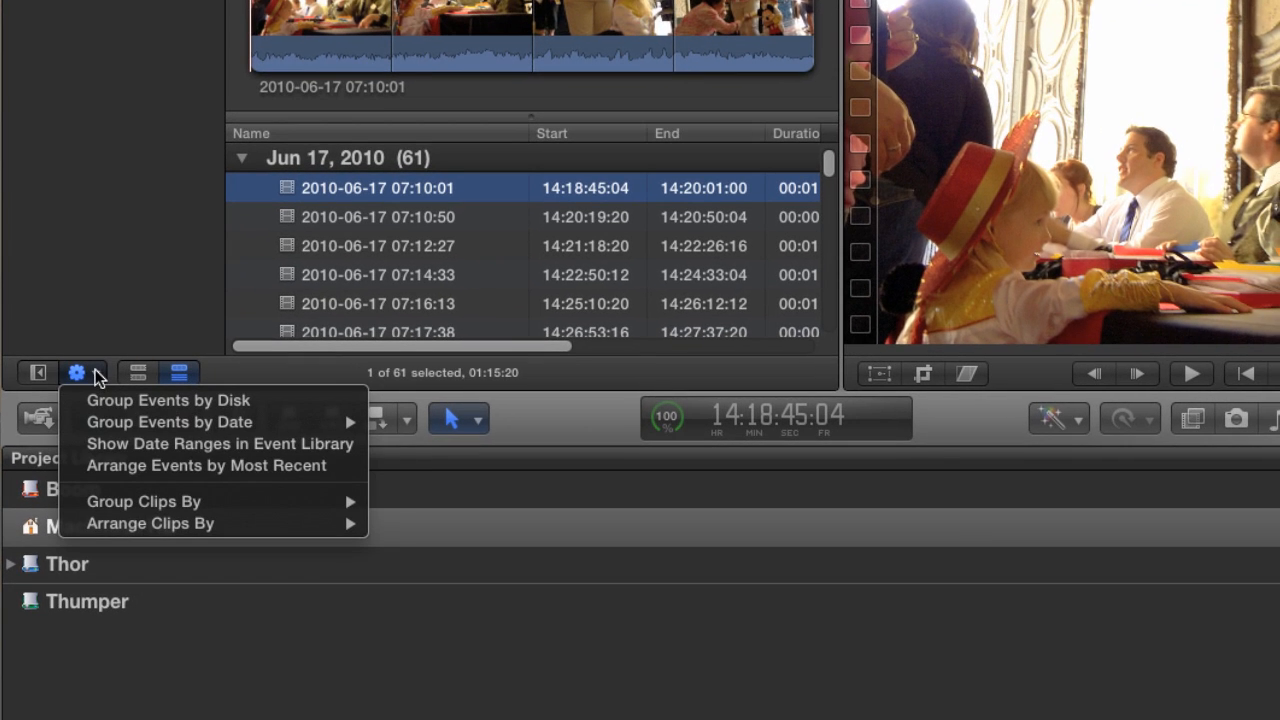
pyautogui.moveTo(108, 508)
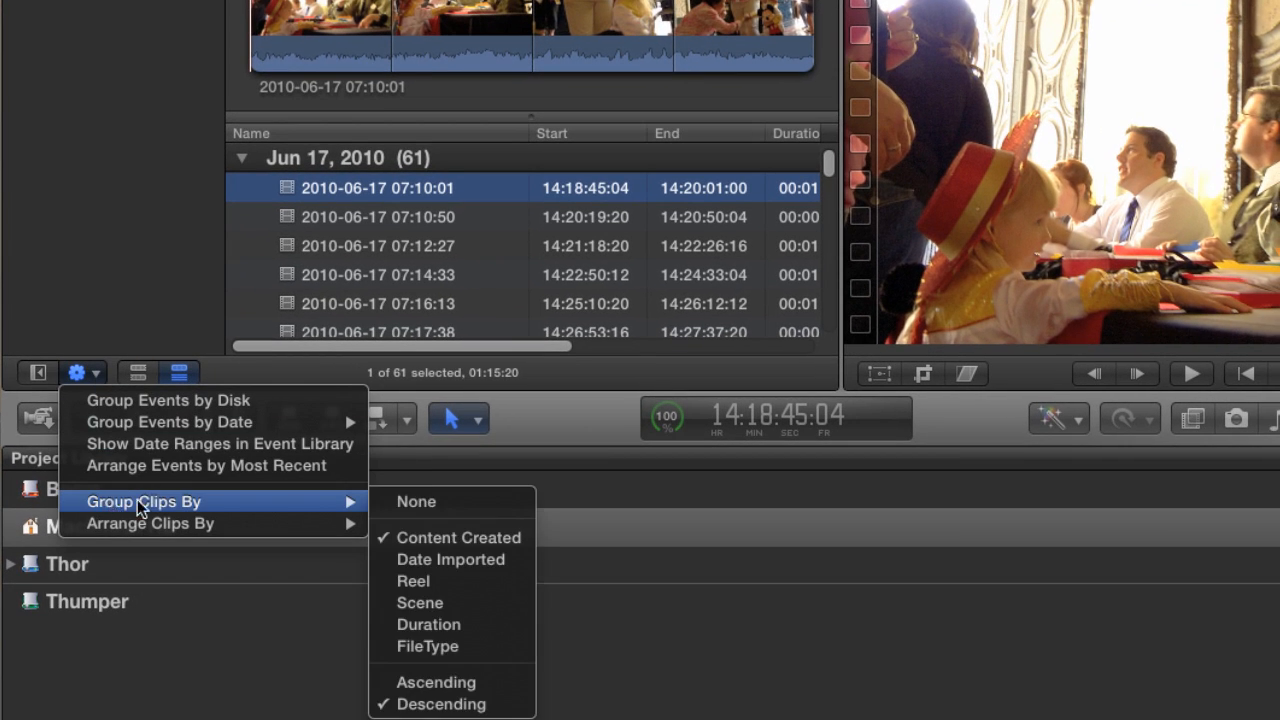
pyautogui.click(430, 505)
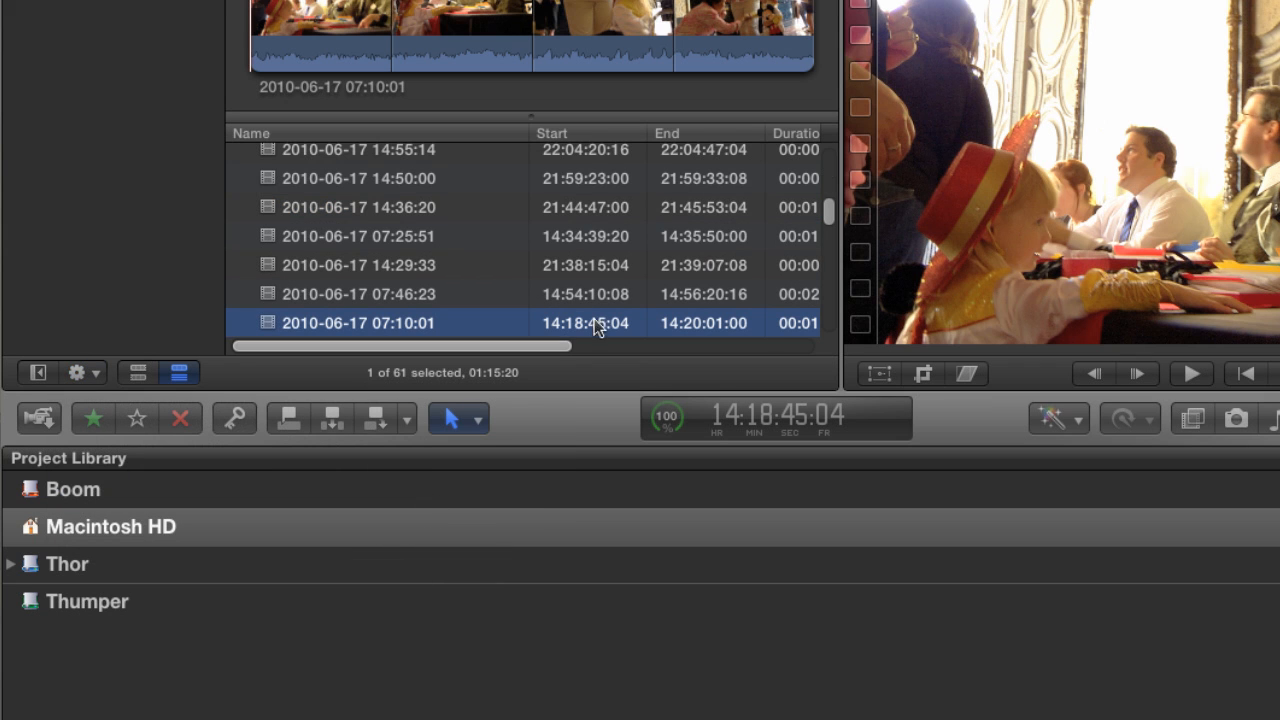
pyautogui.moveTo(827, 216); pyautogui.dragTo(831, 157)
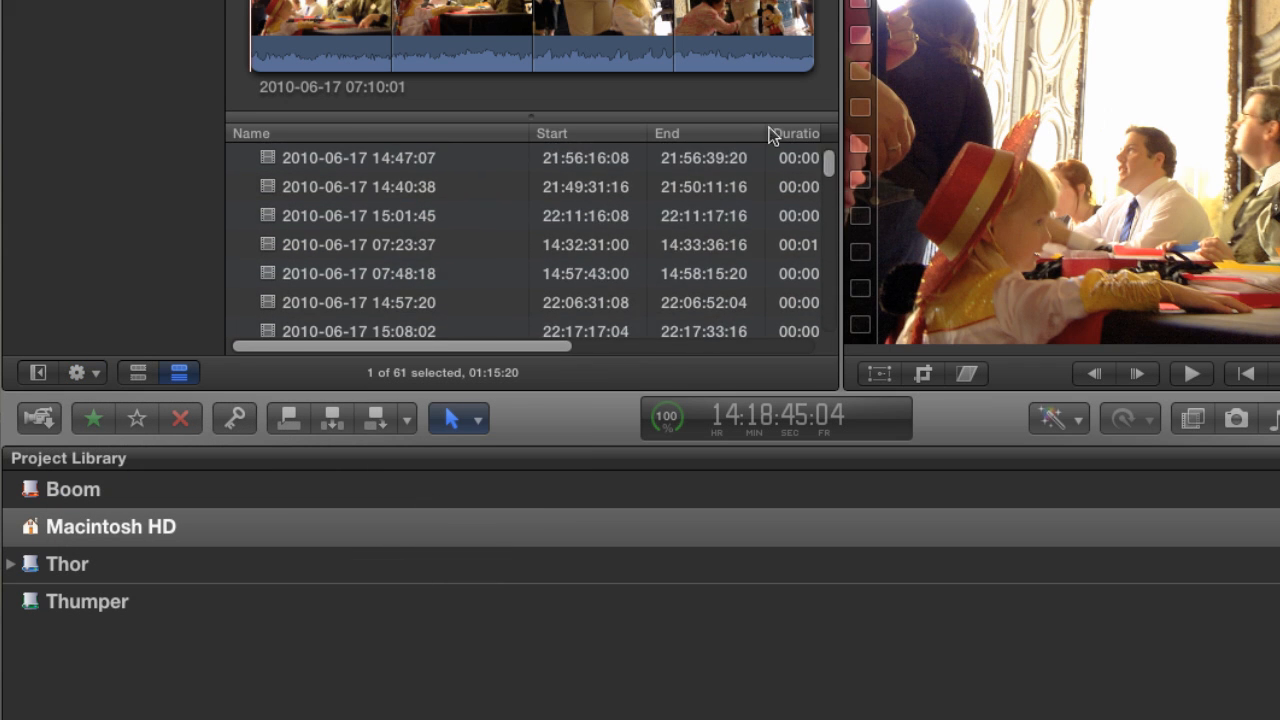
pyautogui.click(97, 373)
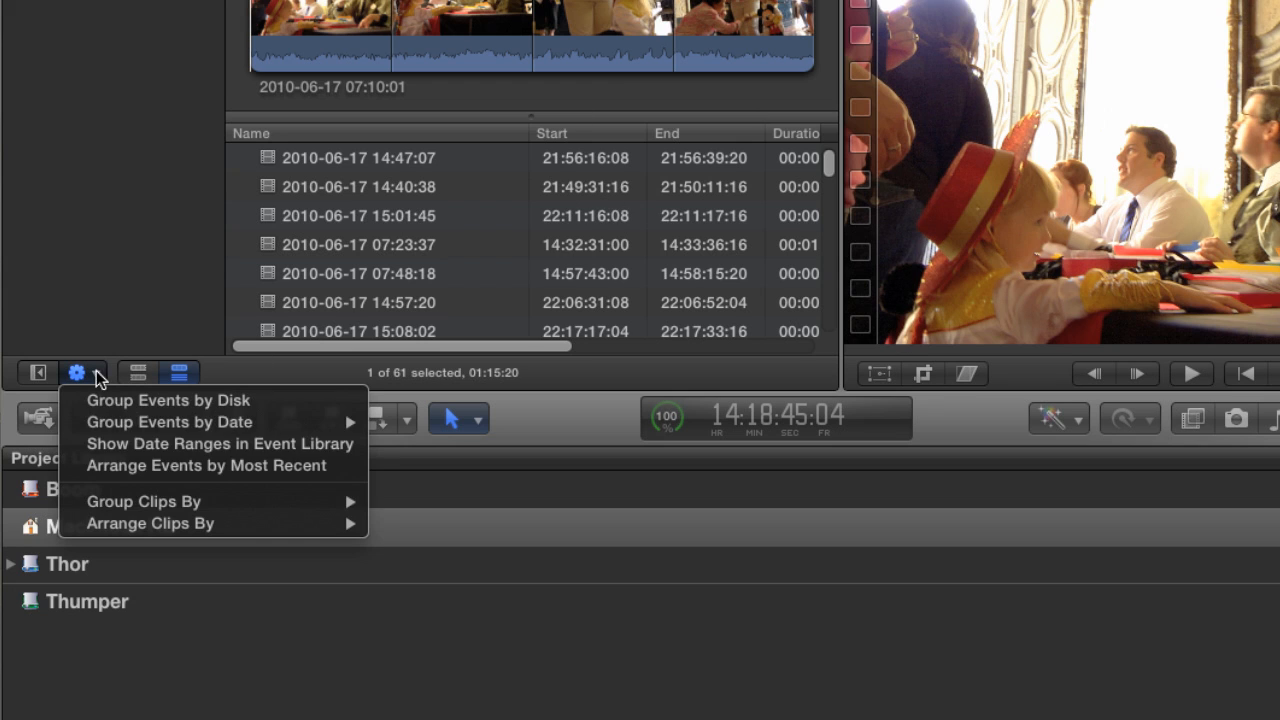
pyautogui.moveTo(137, 506)
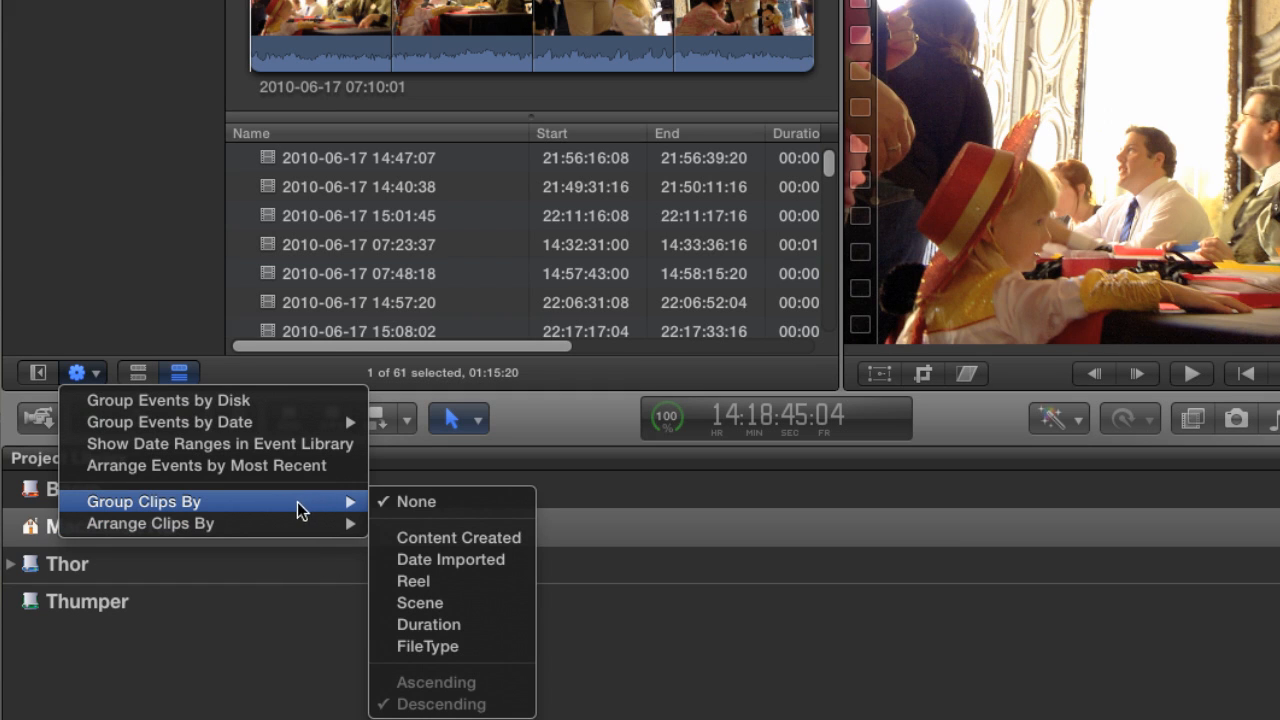
pyautogui.moveTo(190, 530)
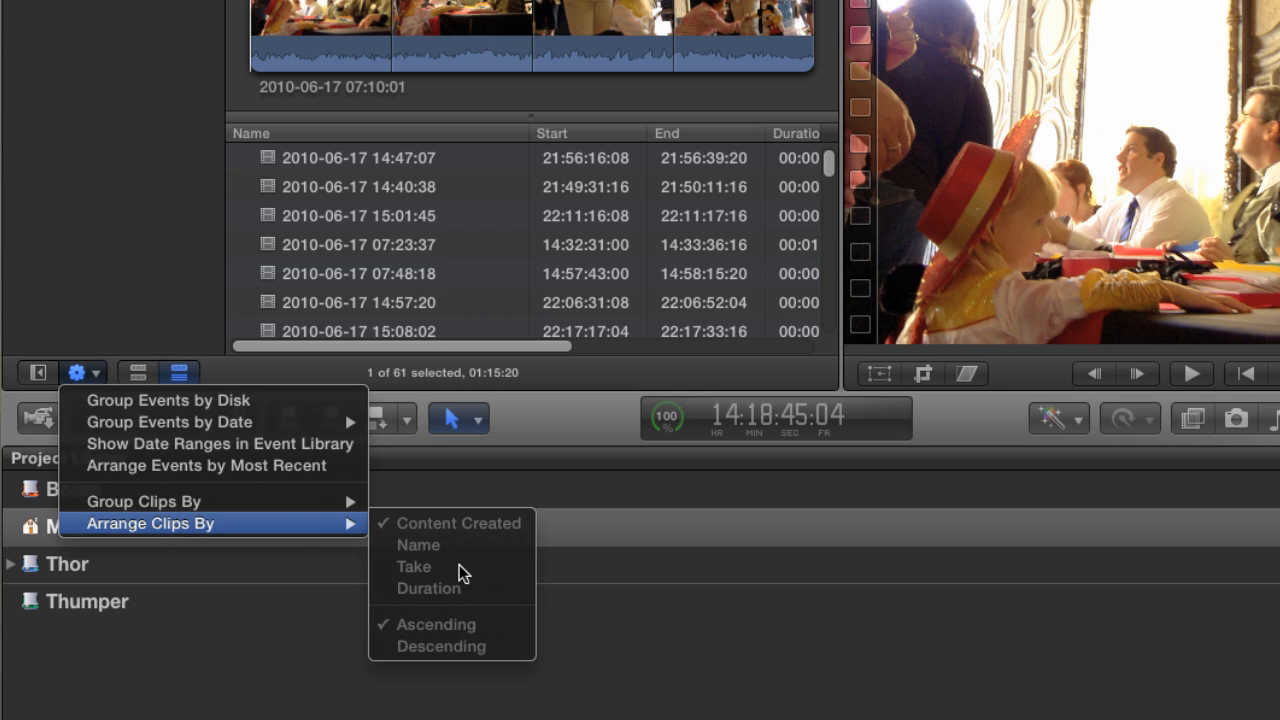
pyautogui.click(183, 287)
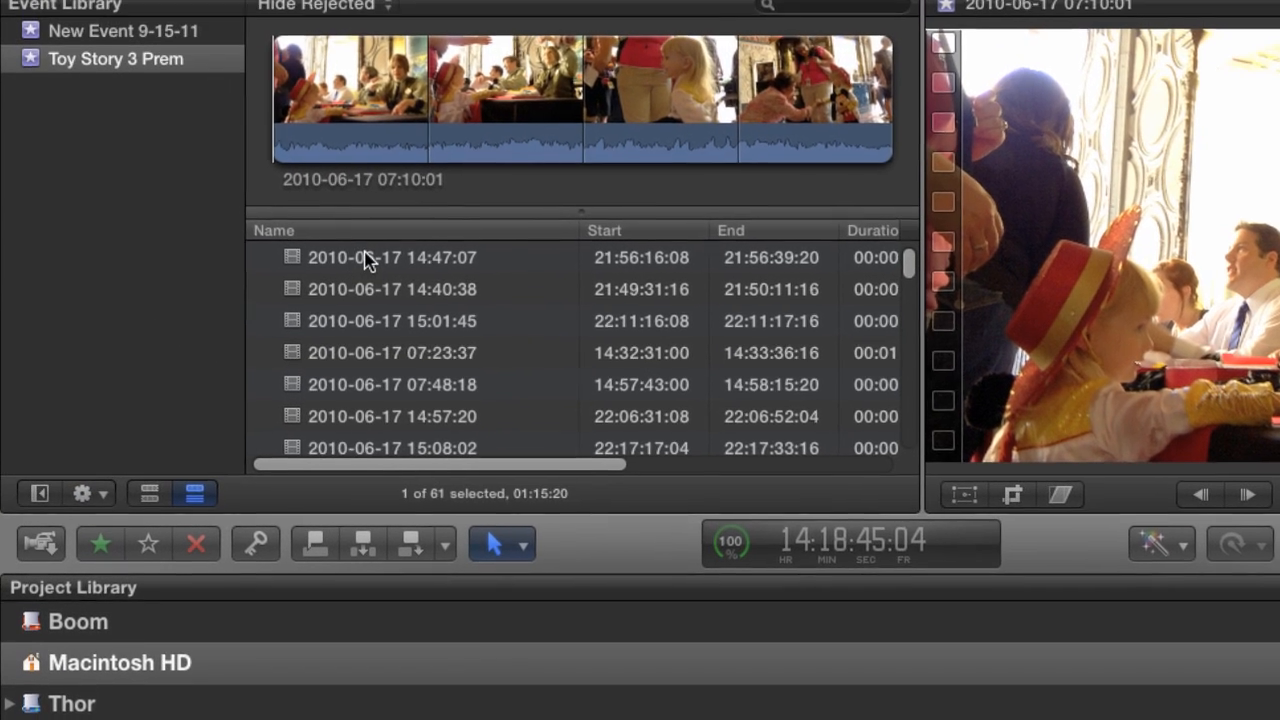
pyautogui.click(365, 258)
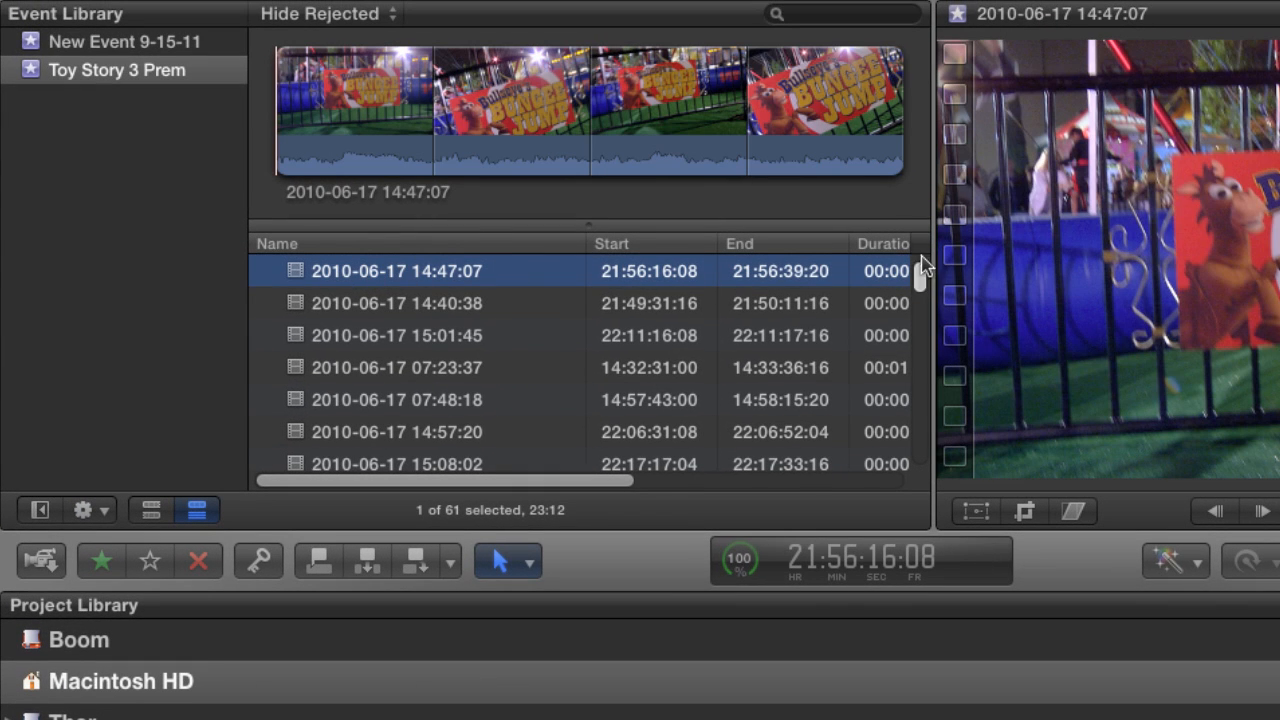
pyautogui.click(533, 248)
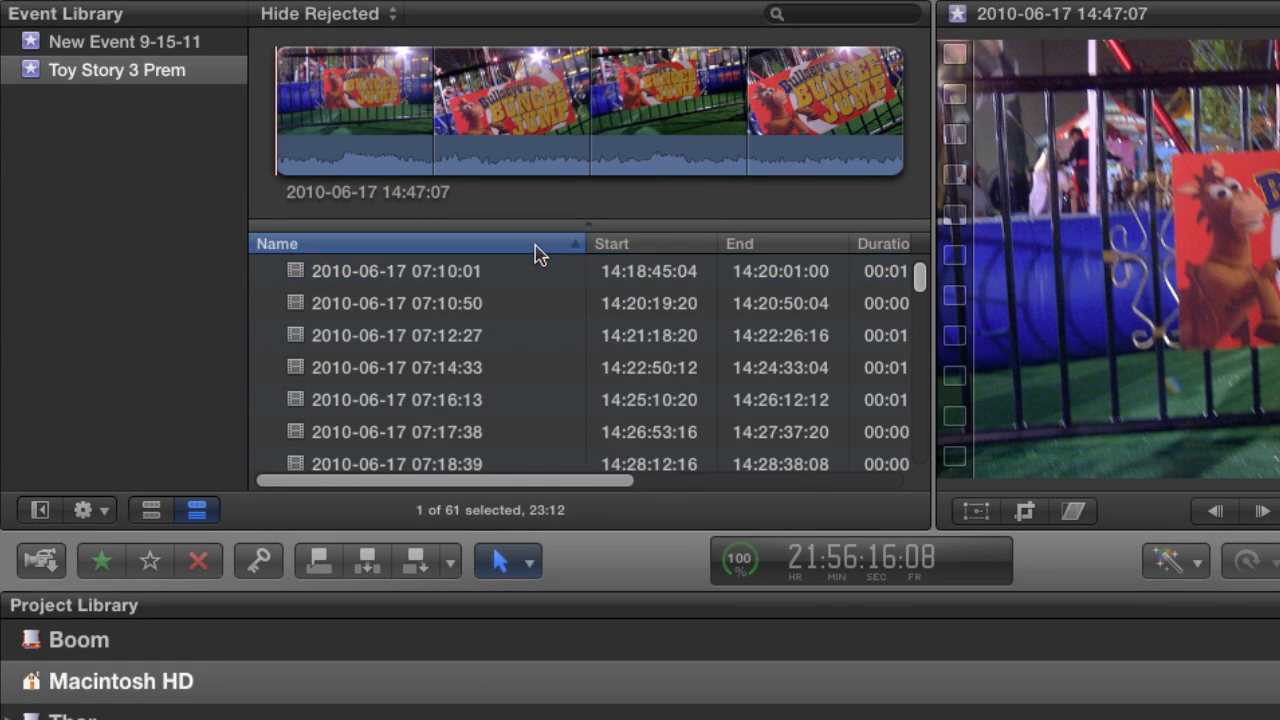
pyautogui.click(490, 274)
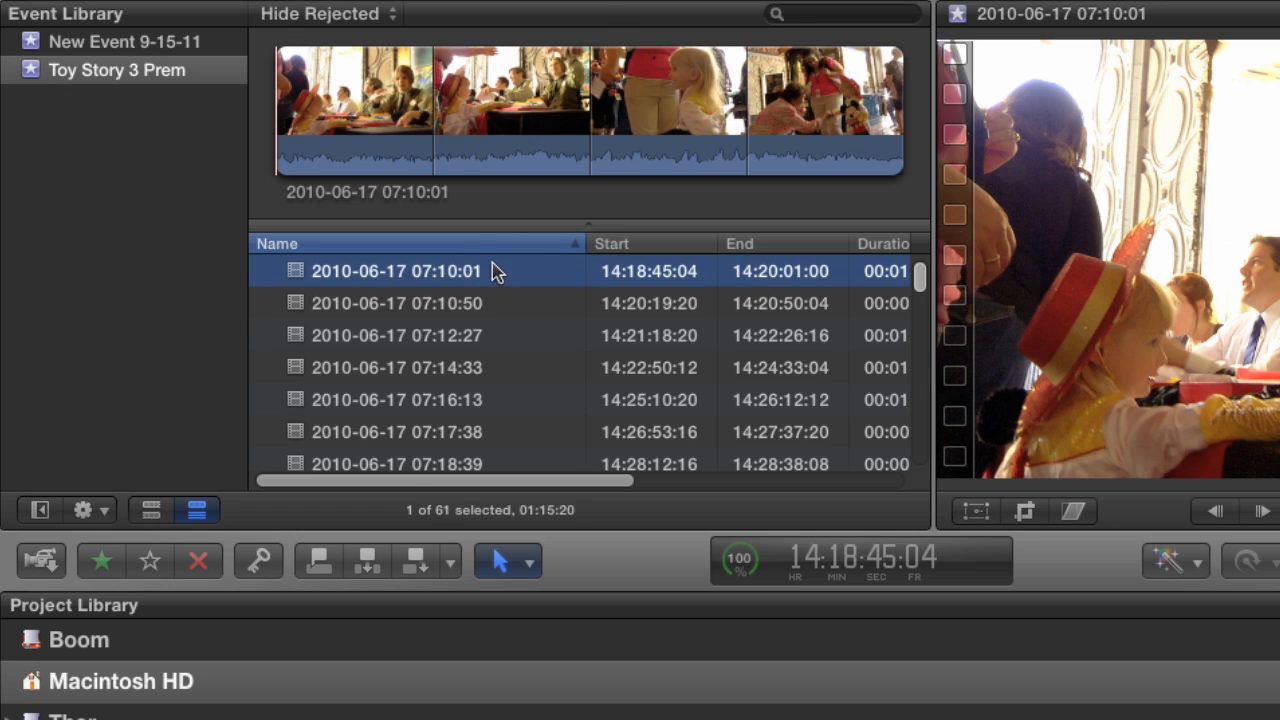
pyautogui.click(435, 160)
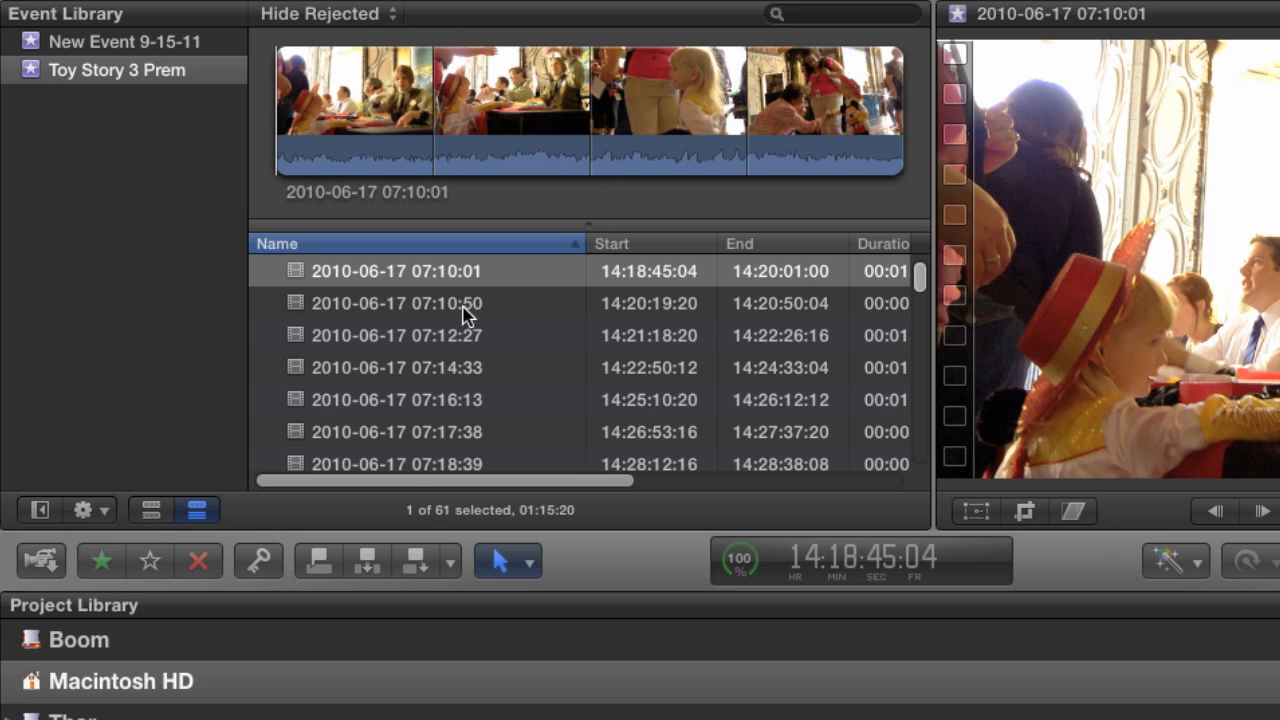
pyautogui.click(457, 311)
pyautogui.click(457, 335)
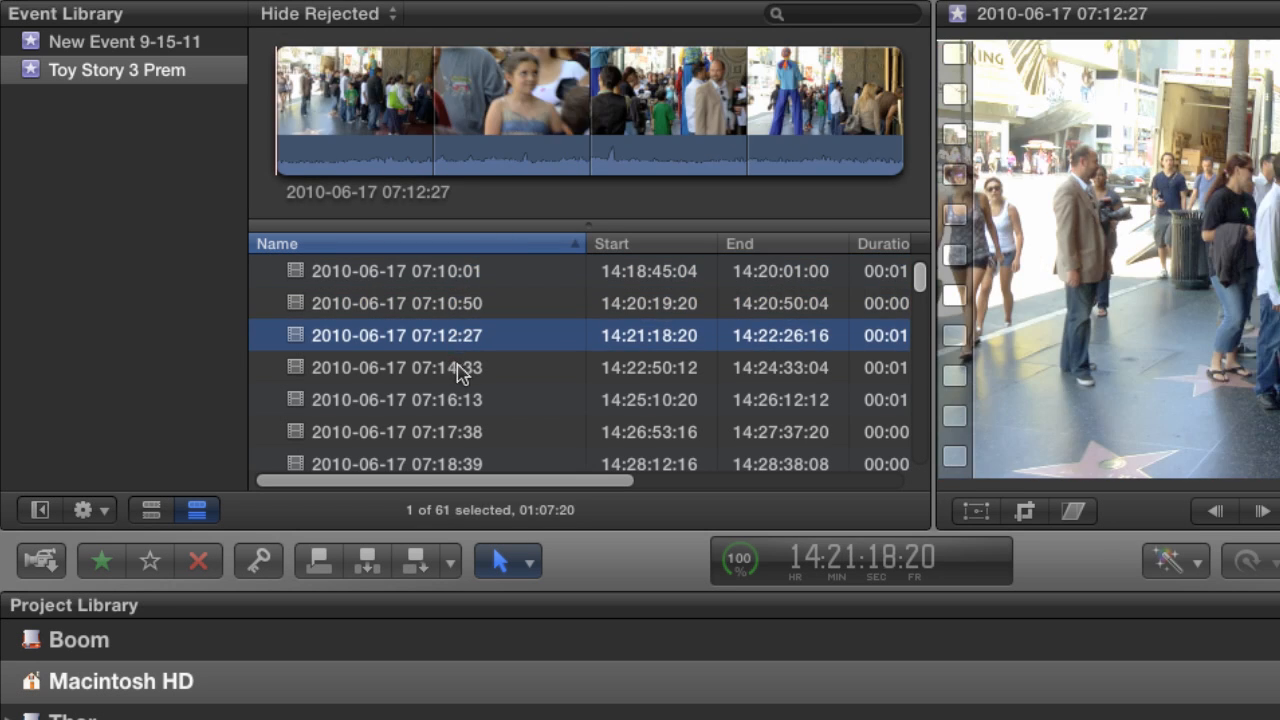
pyautogui.click(458, 368)
pyautogui.click(462, 401)
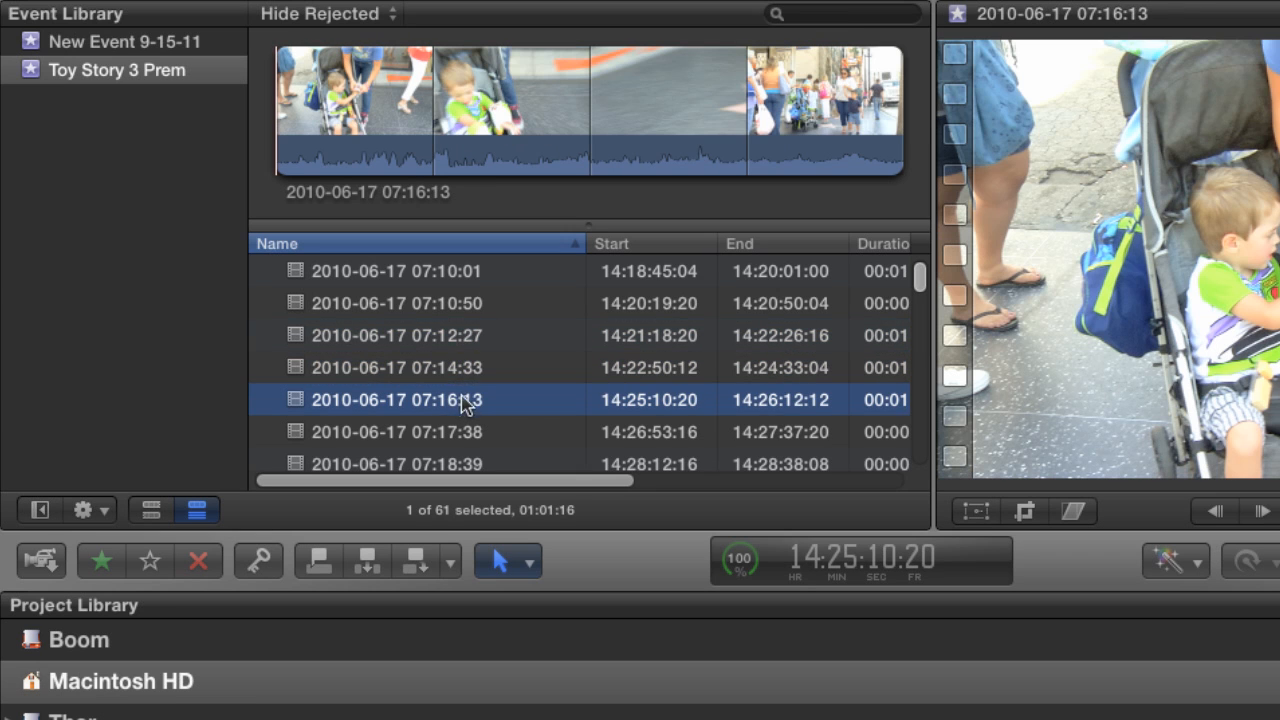
pyautogui.click(462, 273)
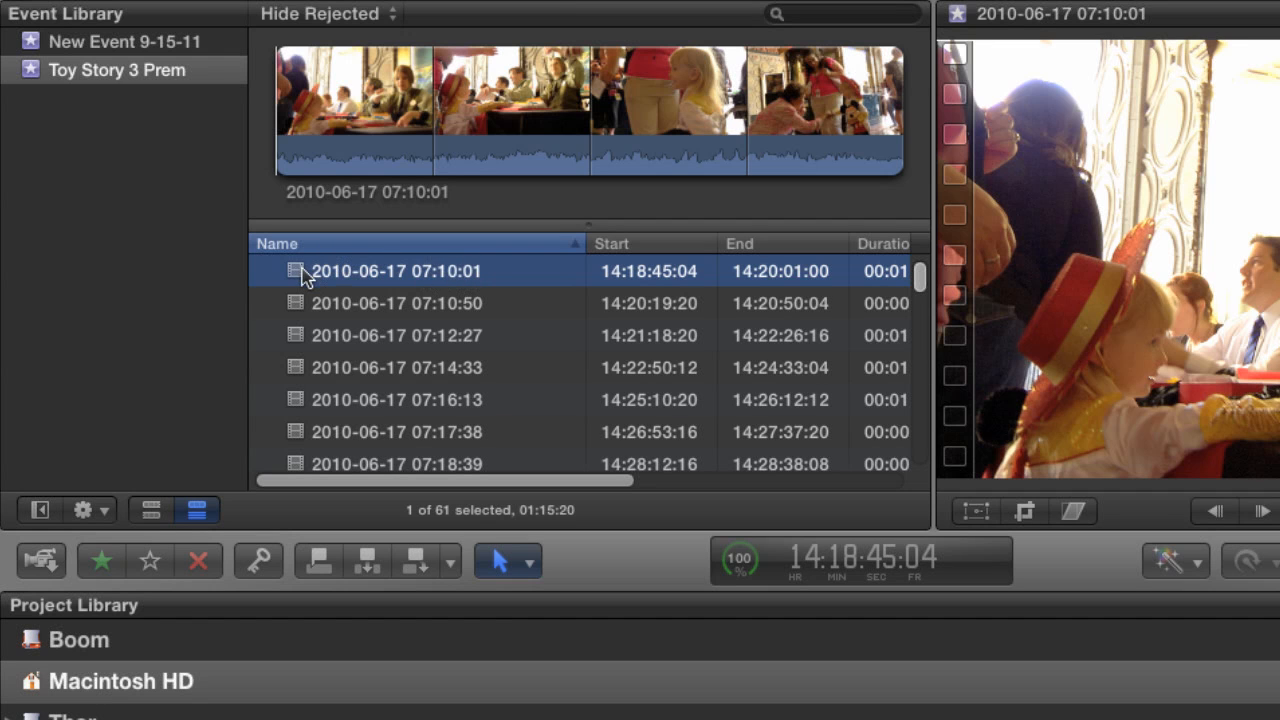
pyautogui.click(334, 126)
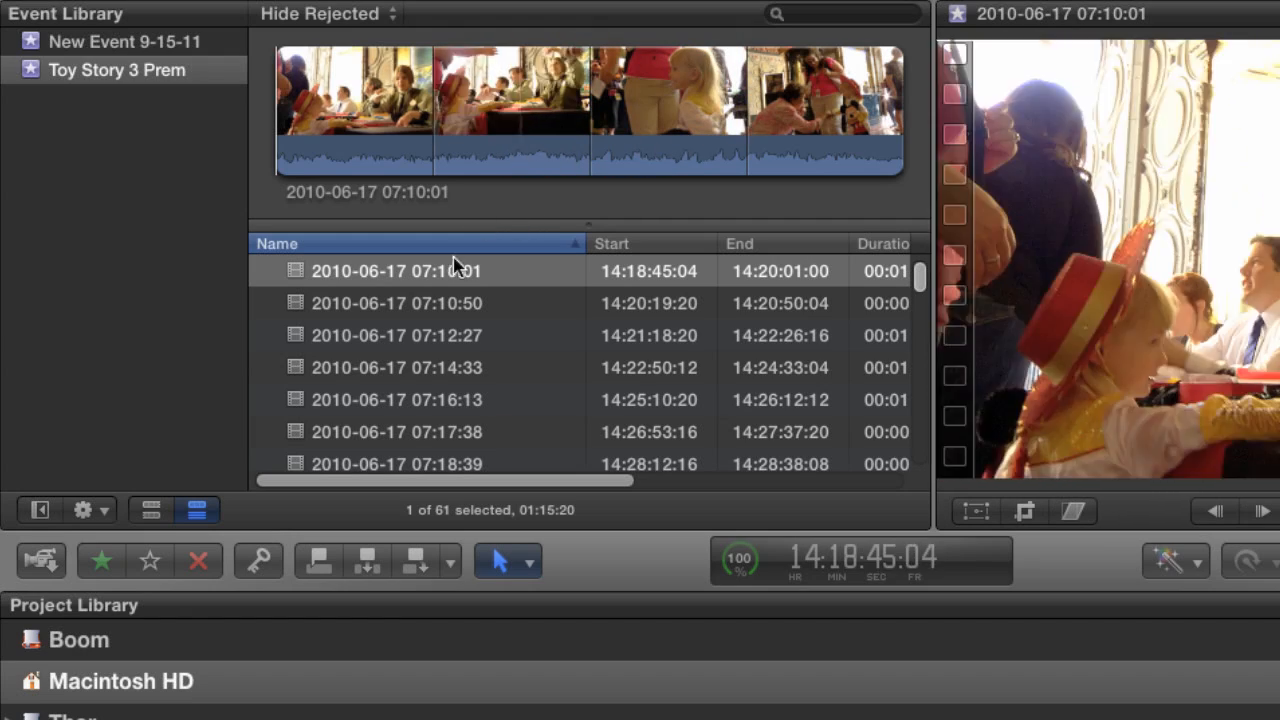
pyautogui.click(455, 279)
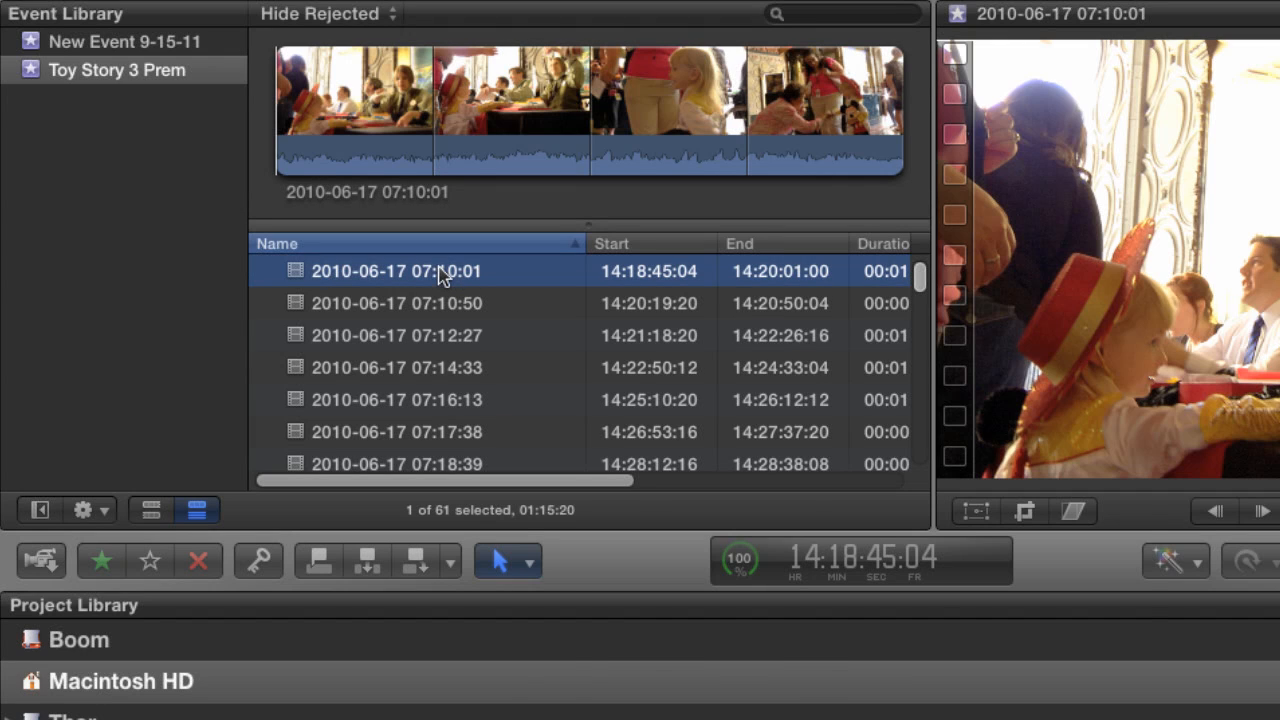
pyautogui.press('super+k')
pyautogui.moveTo(698, 507)
pyautogui.mouseDown()
pyautogui.moveTo(688, 532)
pyautogui.moveTo(689, 519)
pyautogui.mouseUp()
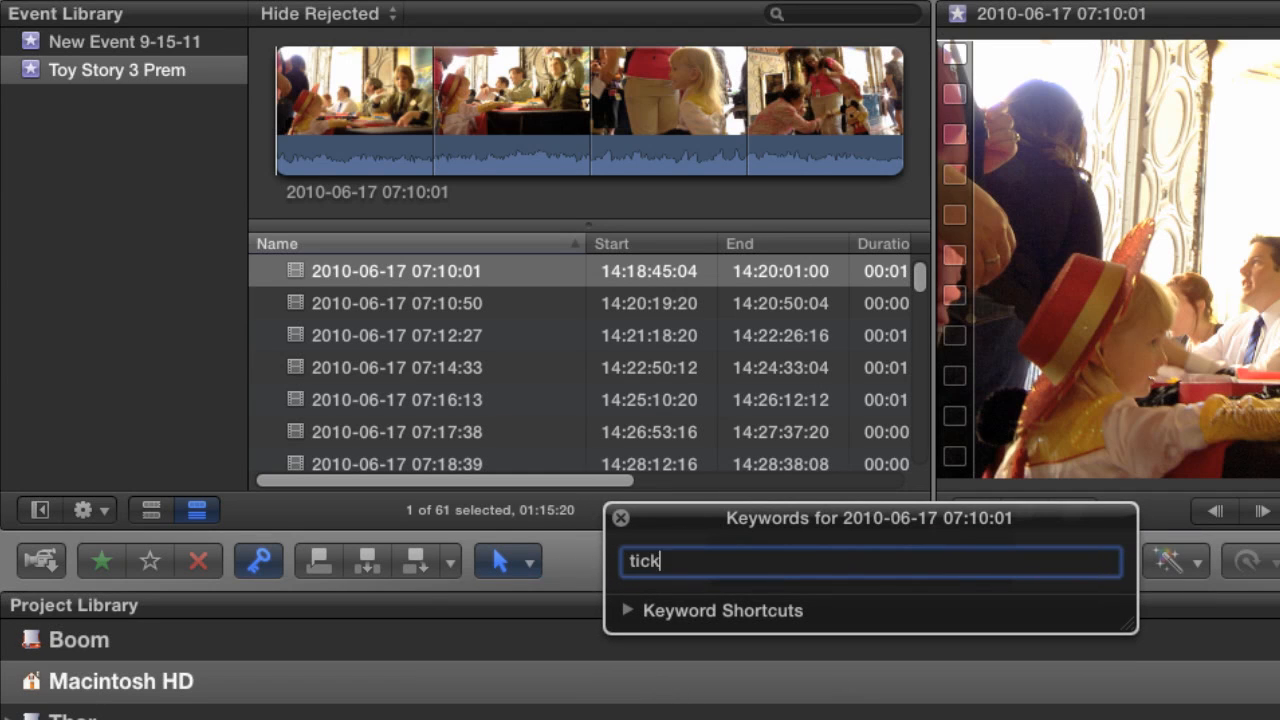
pyautogui.press('Return')
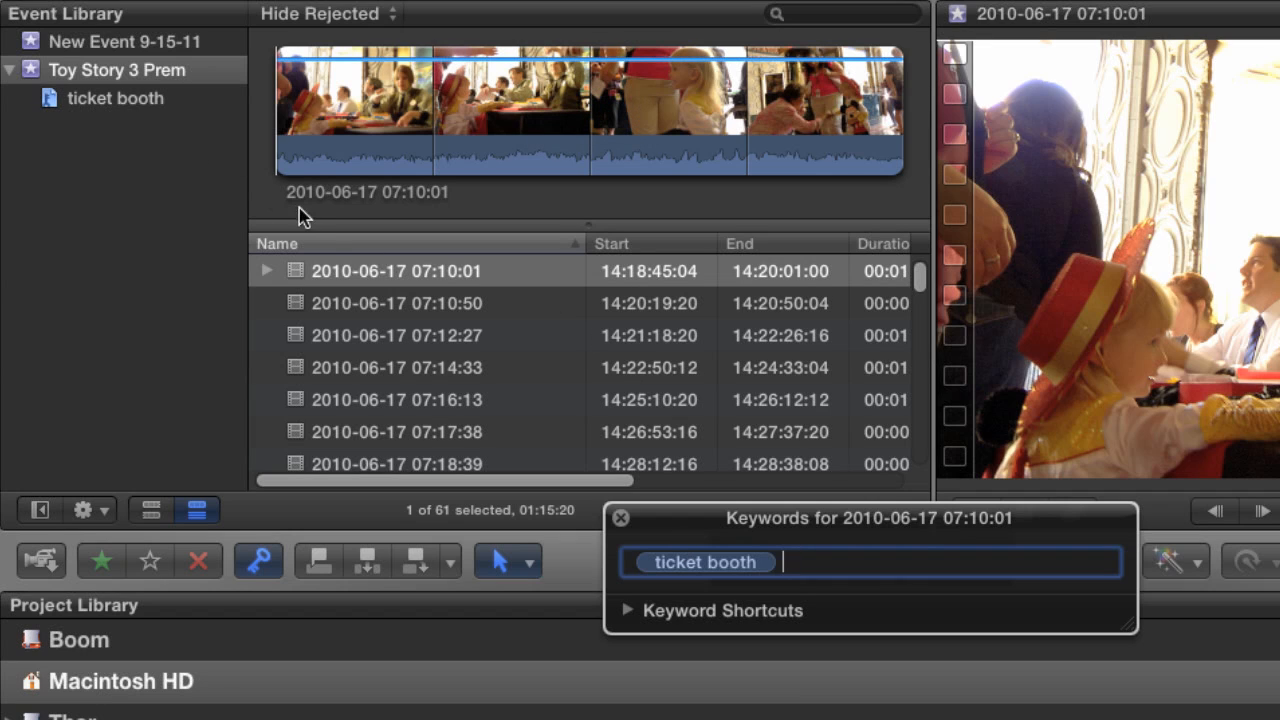
# View the contents of the ticket booth keyword collection and check its clip.
pyautogui.click(98, 101)
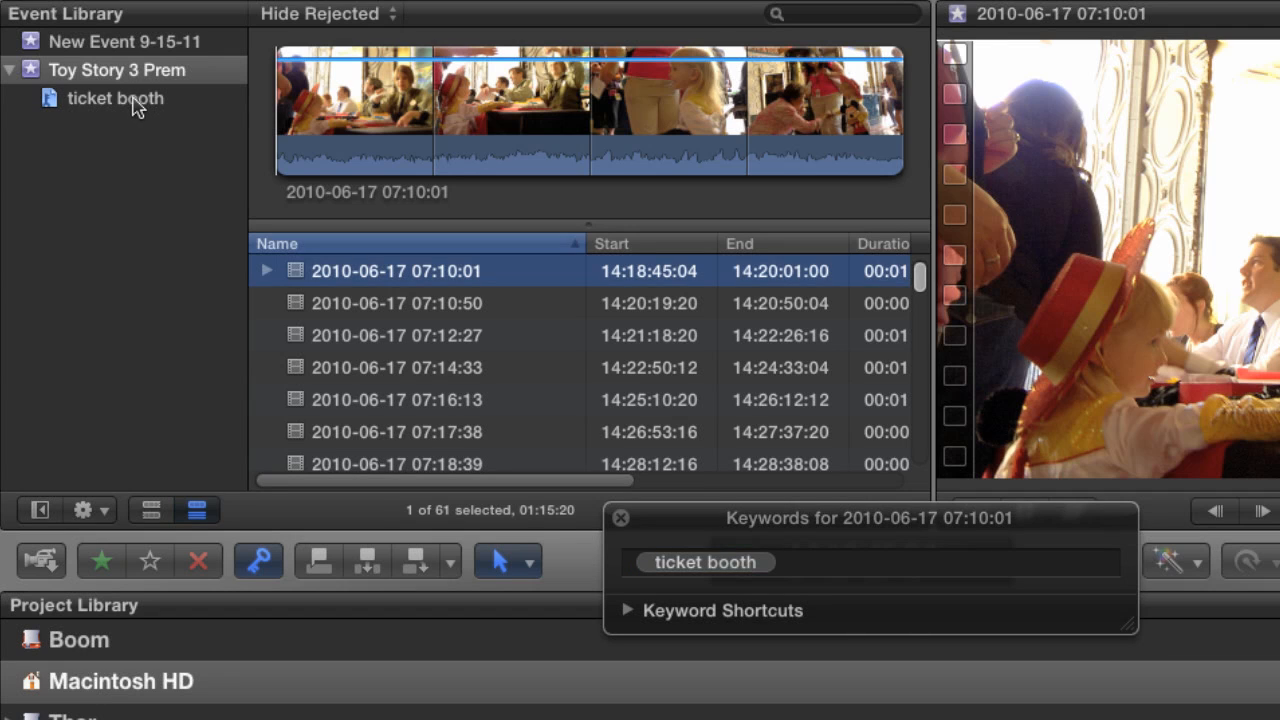
pyautogui.click(134, 110)
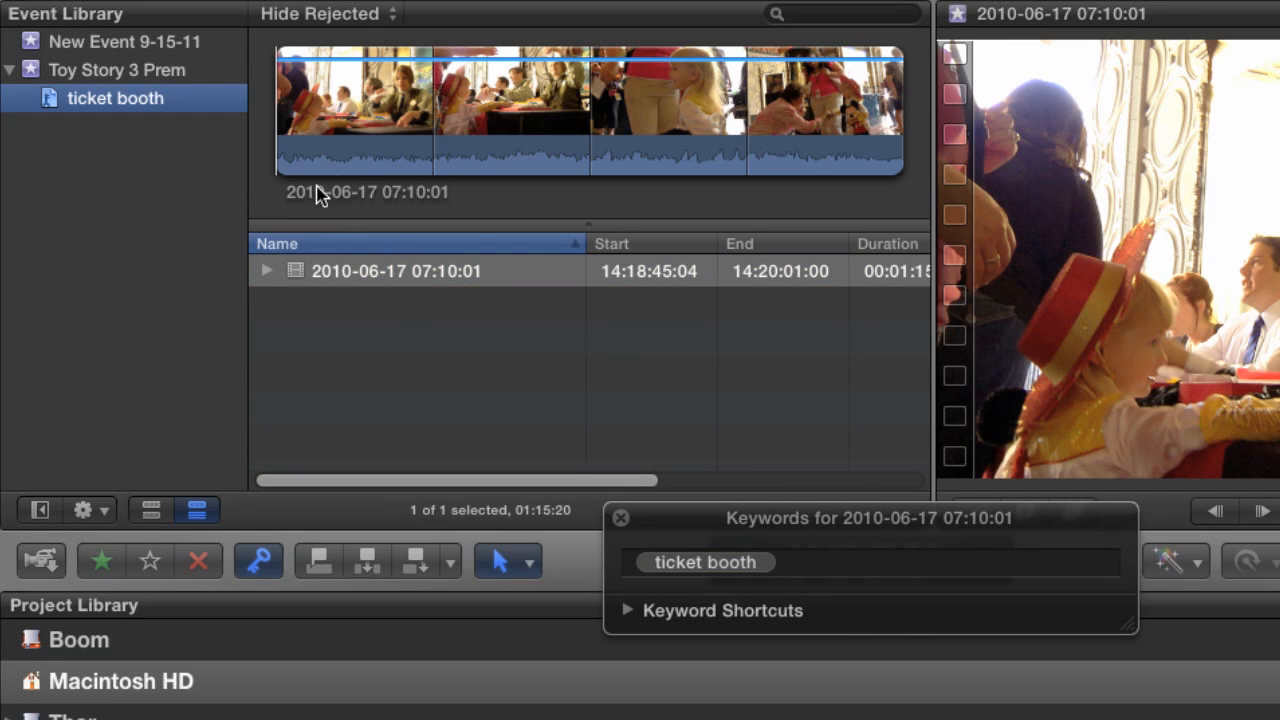
pyautogui.click(600, 357)
pyautogui.click(388, 273)
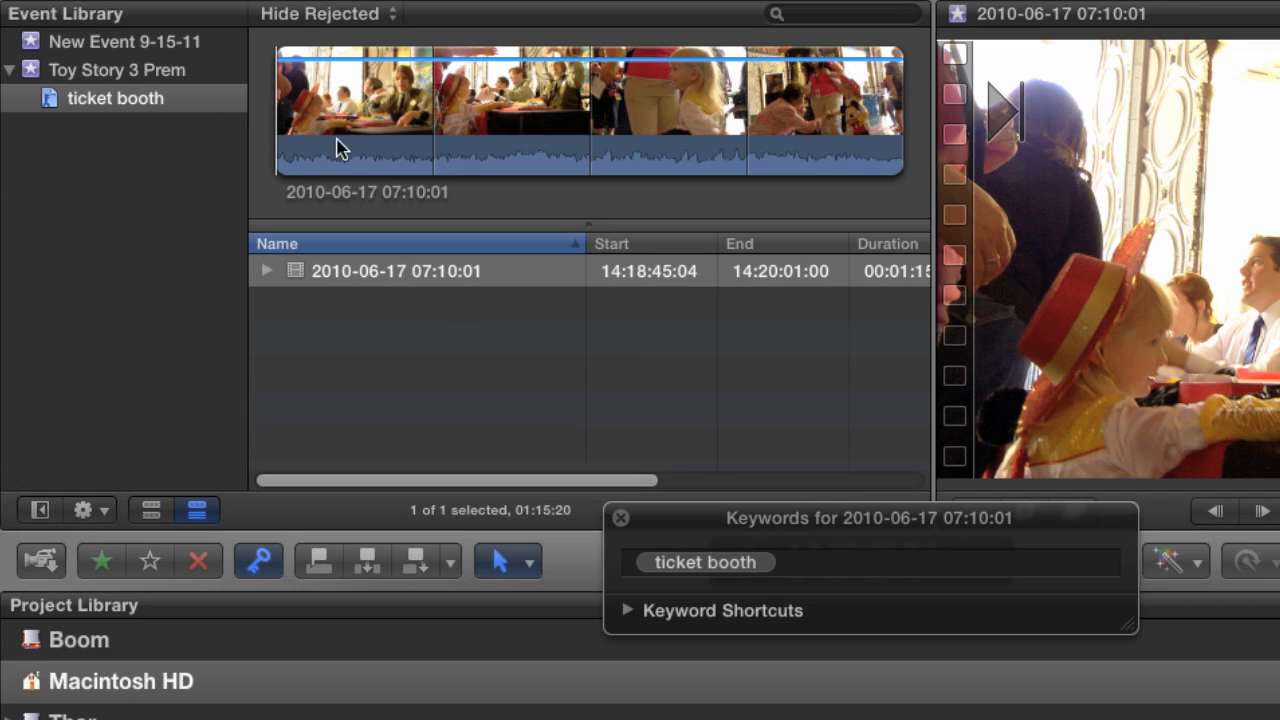
pyautogui.click(148, 72)
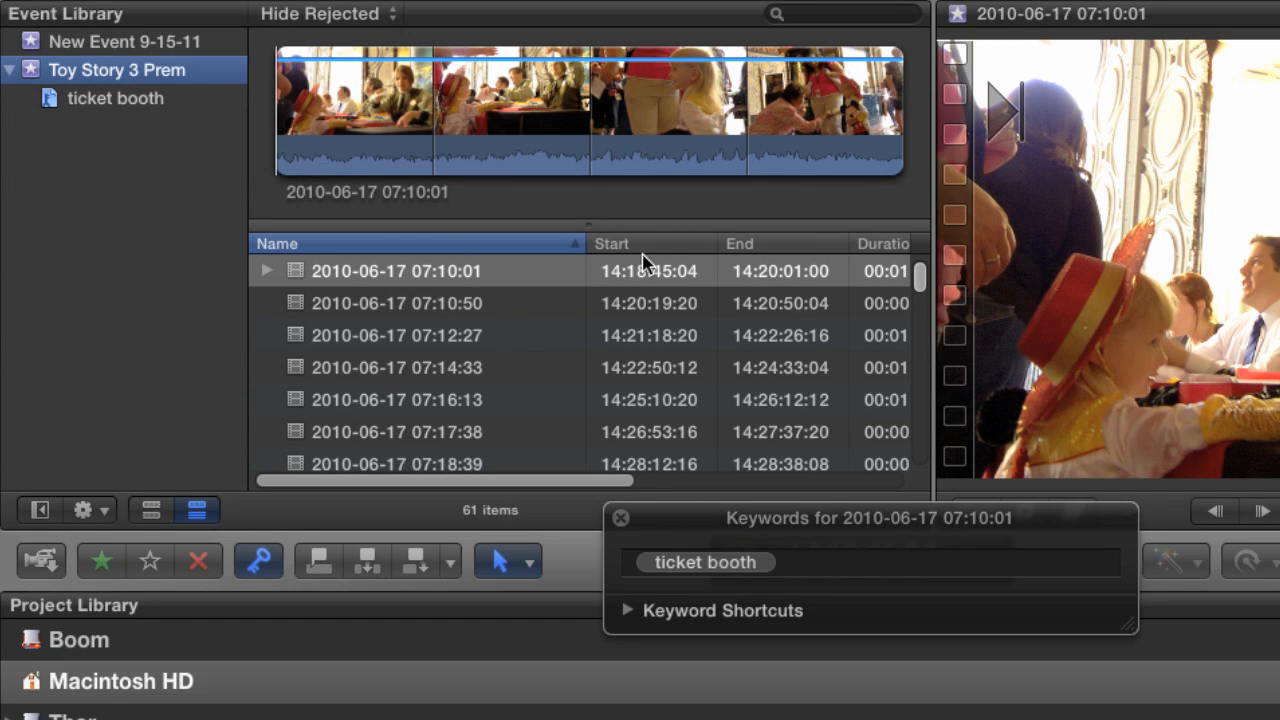
pyautogui.click(436, 305)
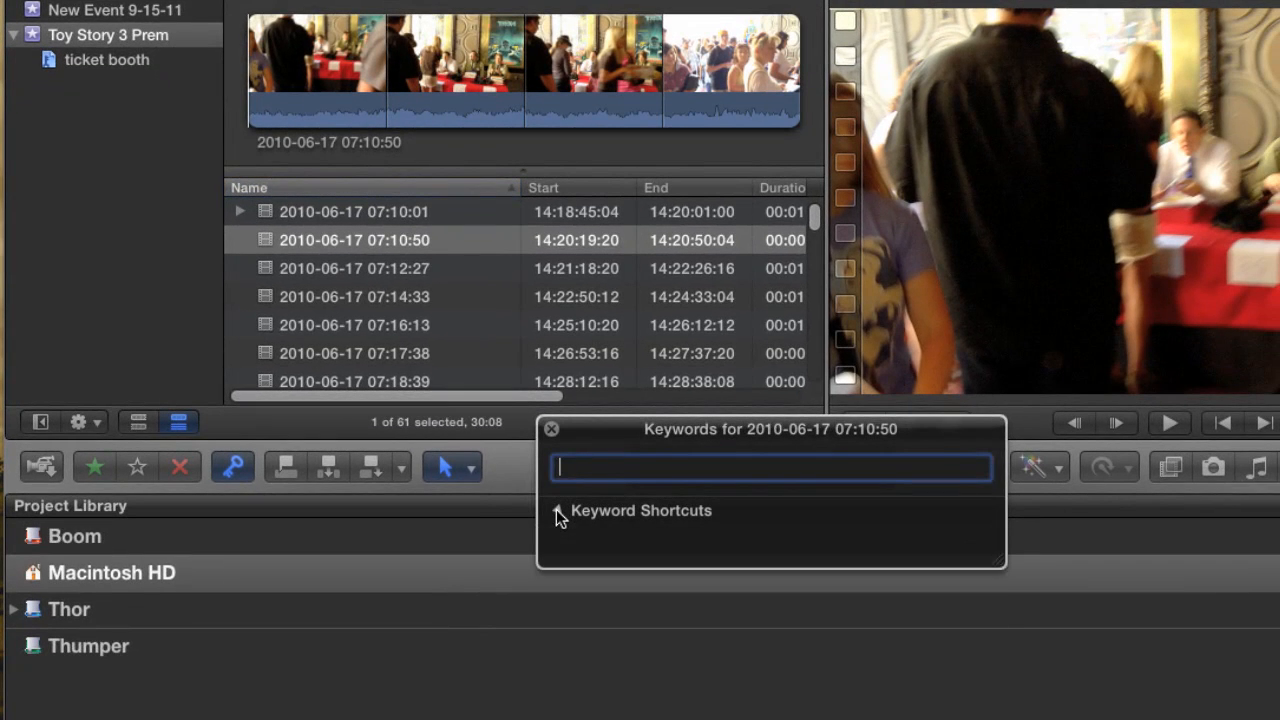
pyautogui.click(627, 610)
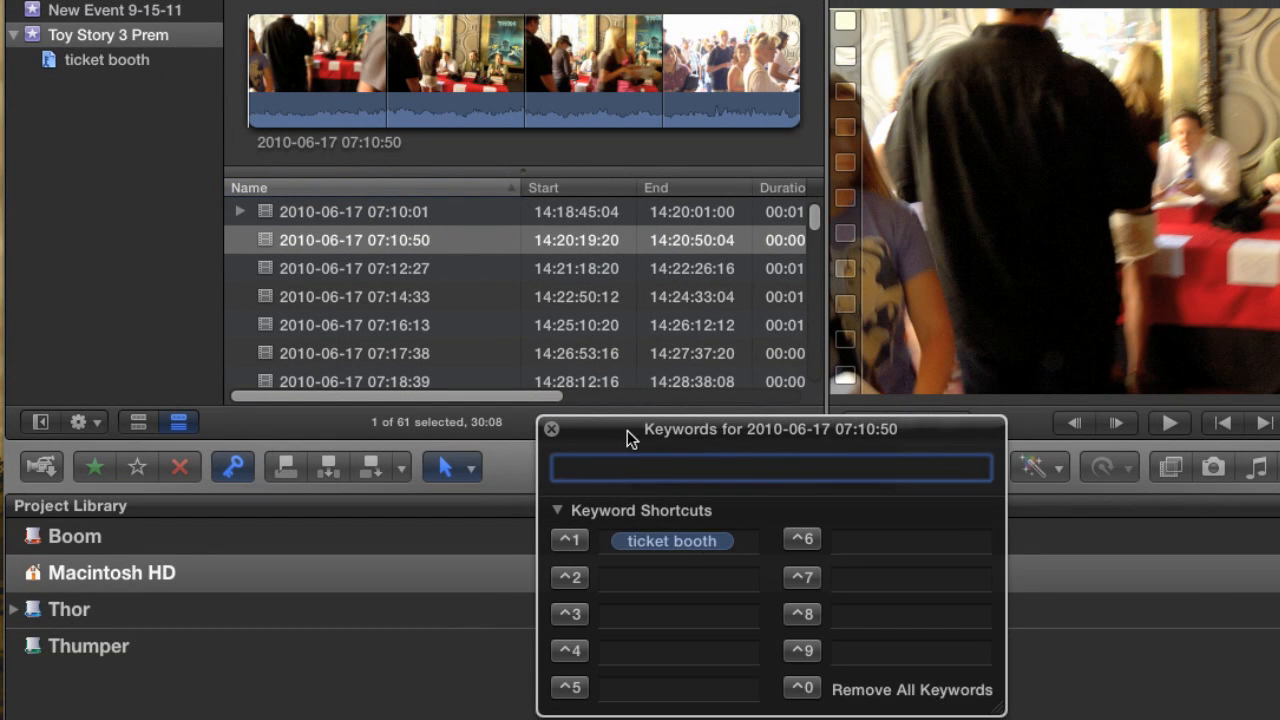
pyautogui.moveTo(630, 438); pyautogui.dragTo(714, 437)
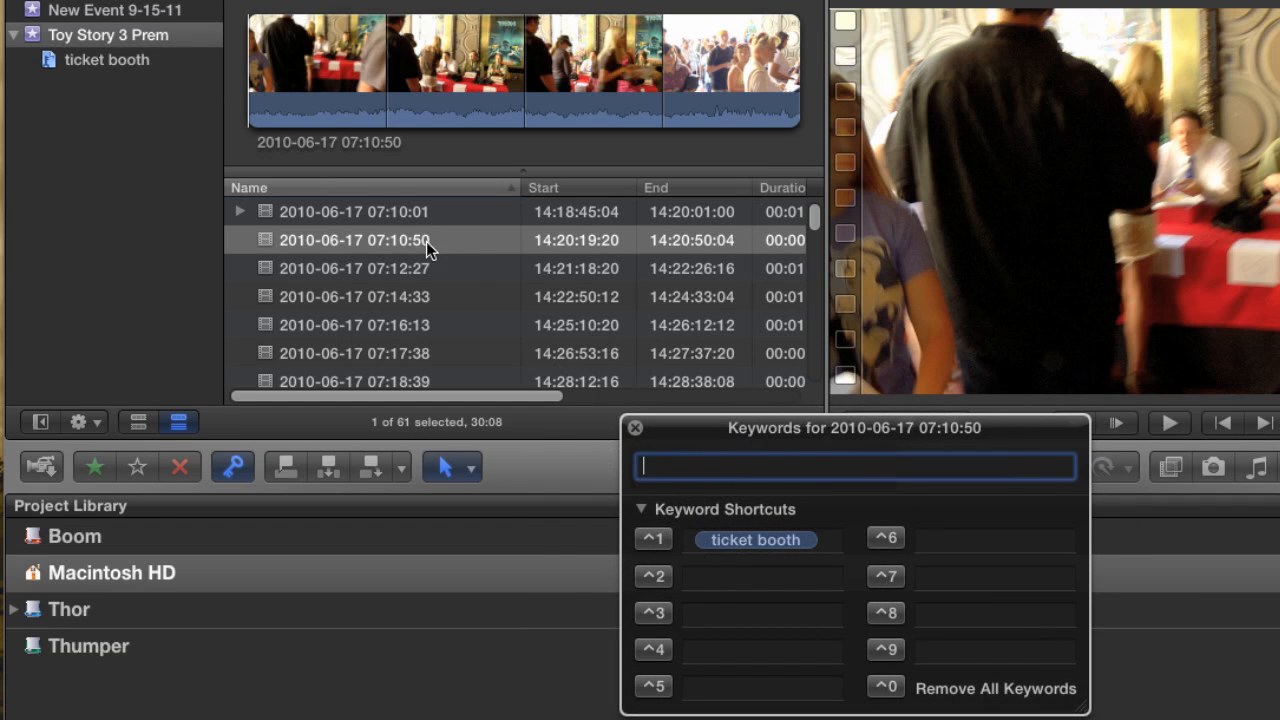
pyautogui.hotkey('ctrl', '1')
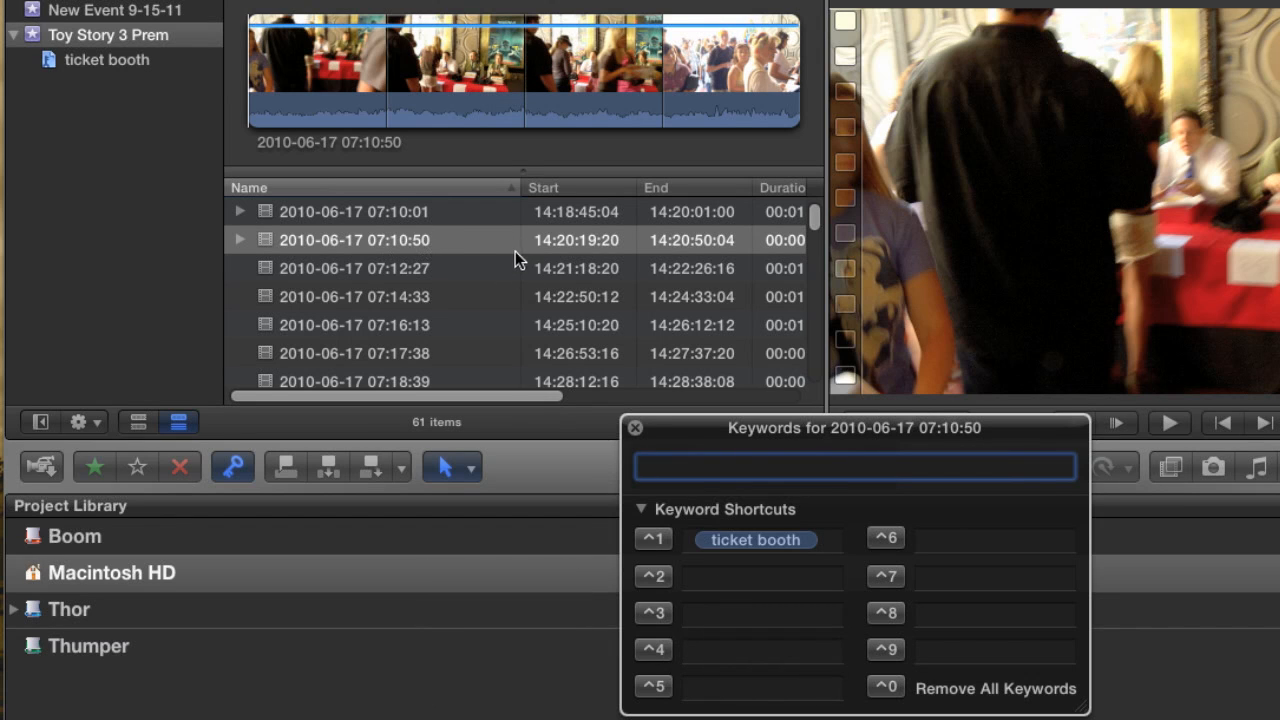
pyautogui.click(636, 430)
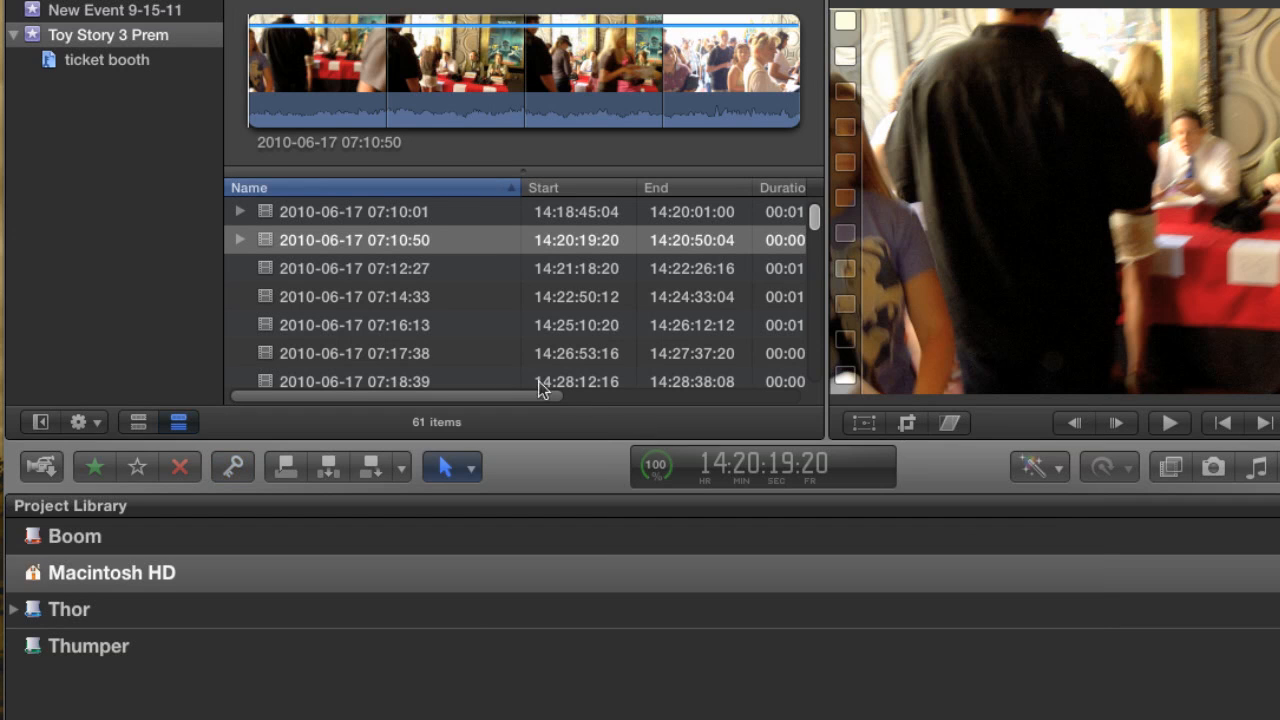
# Create a new keyword collection named Line in the Toy Story 3 Prem event.
pyautogui.click(348, 270)
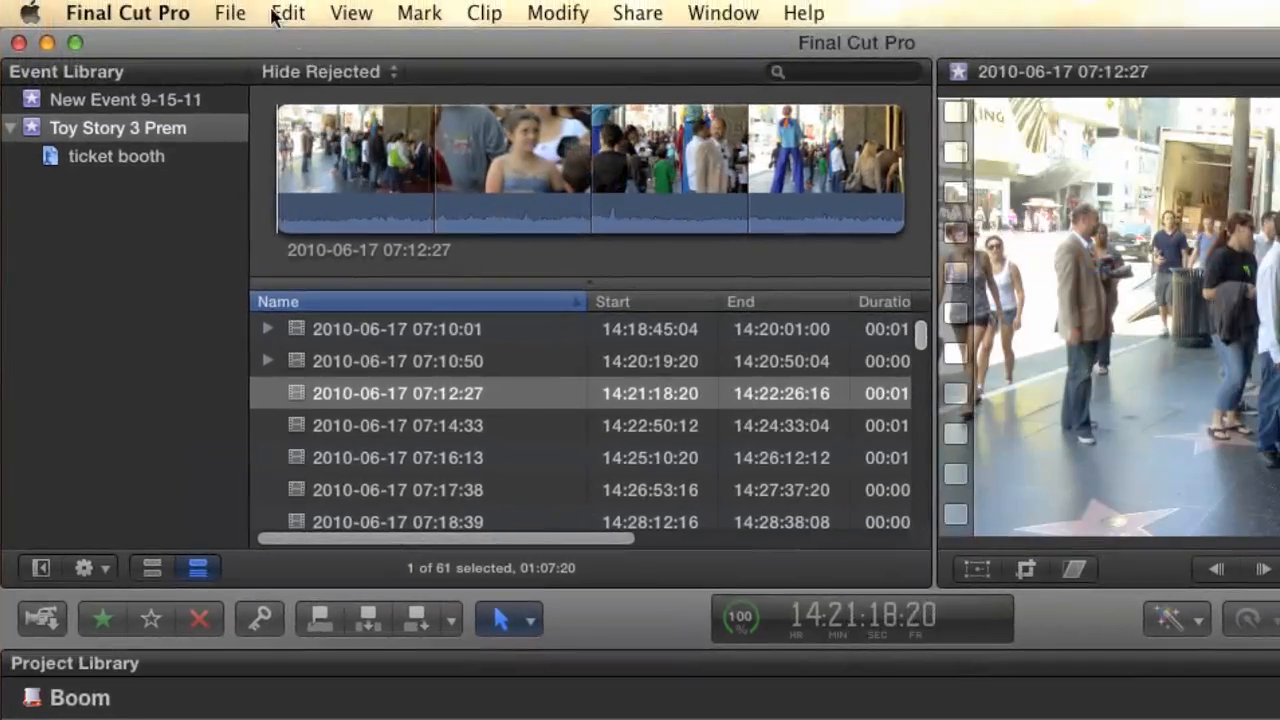
pyautogui.click(213, 0)
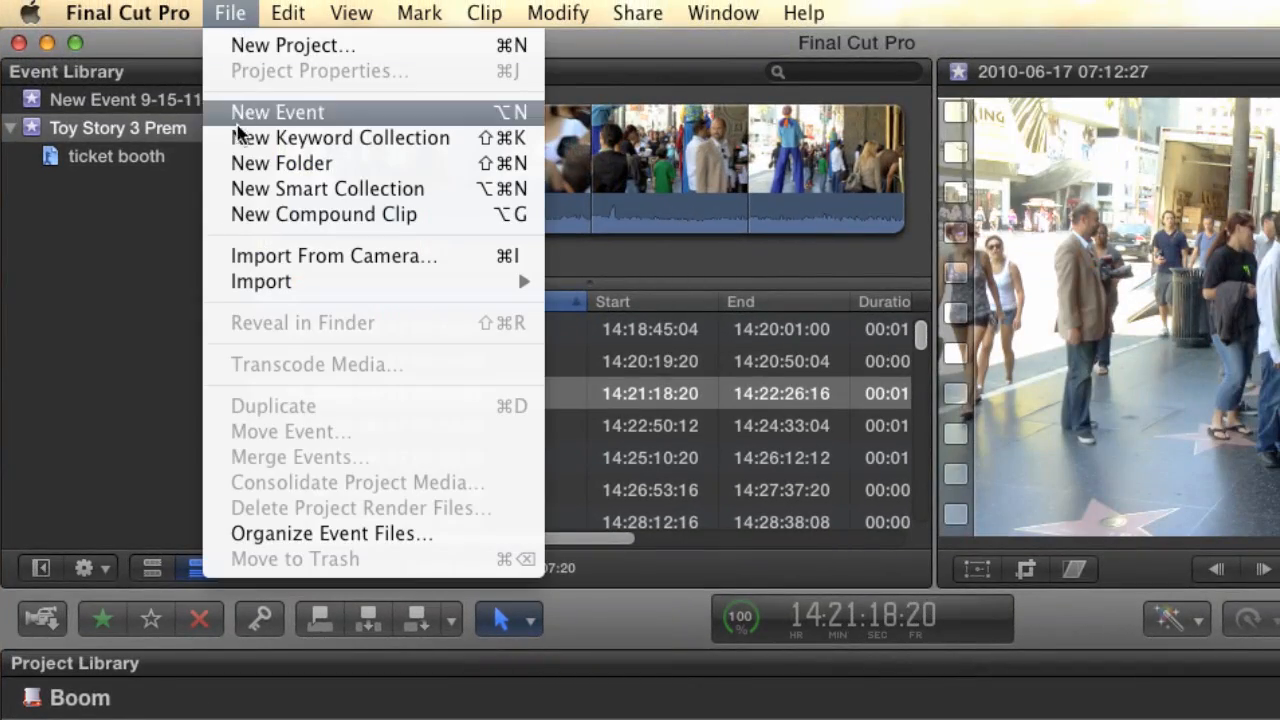
pyautogui.click(528, 148)
pyautogui.write('Line')
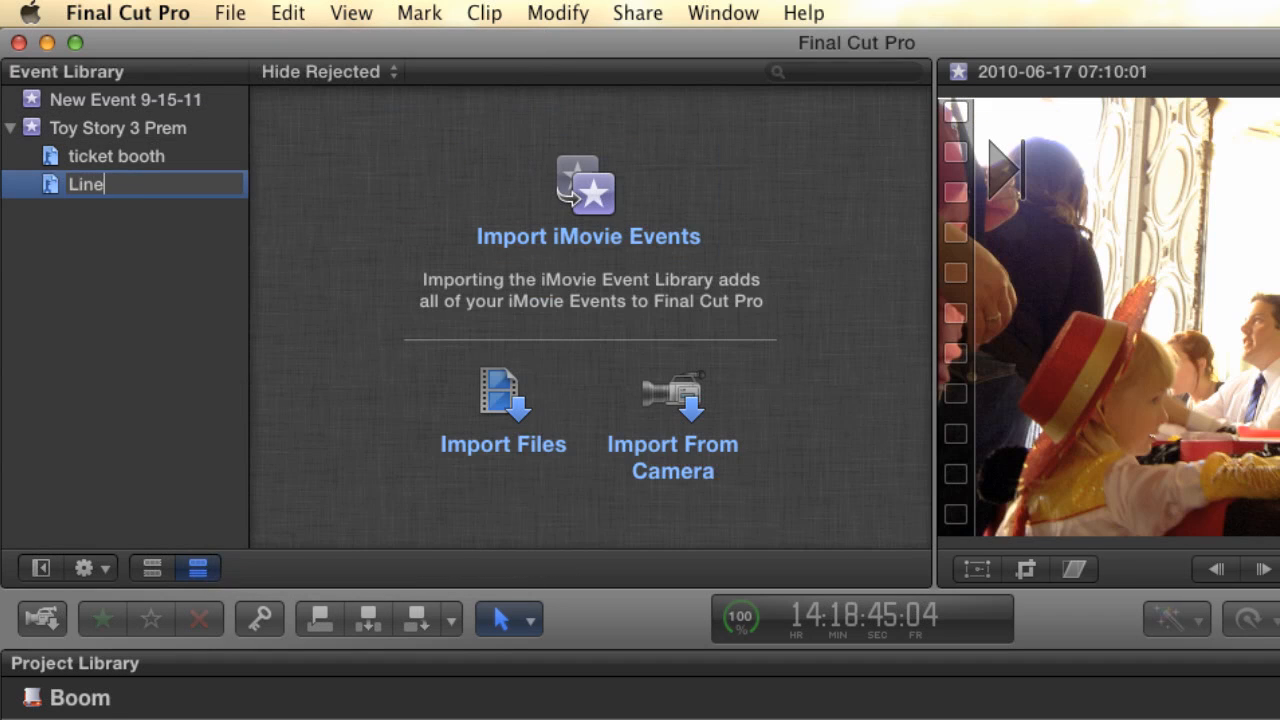
pyautogui.press('Return')
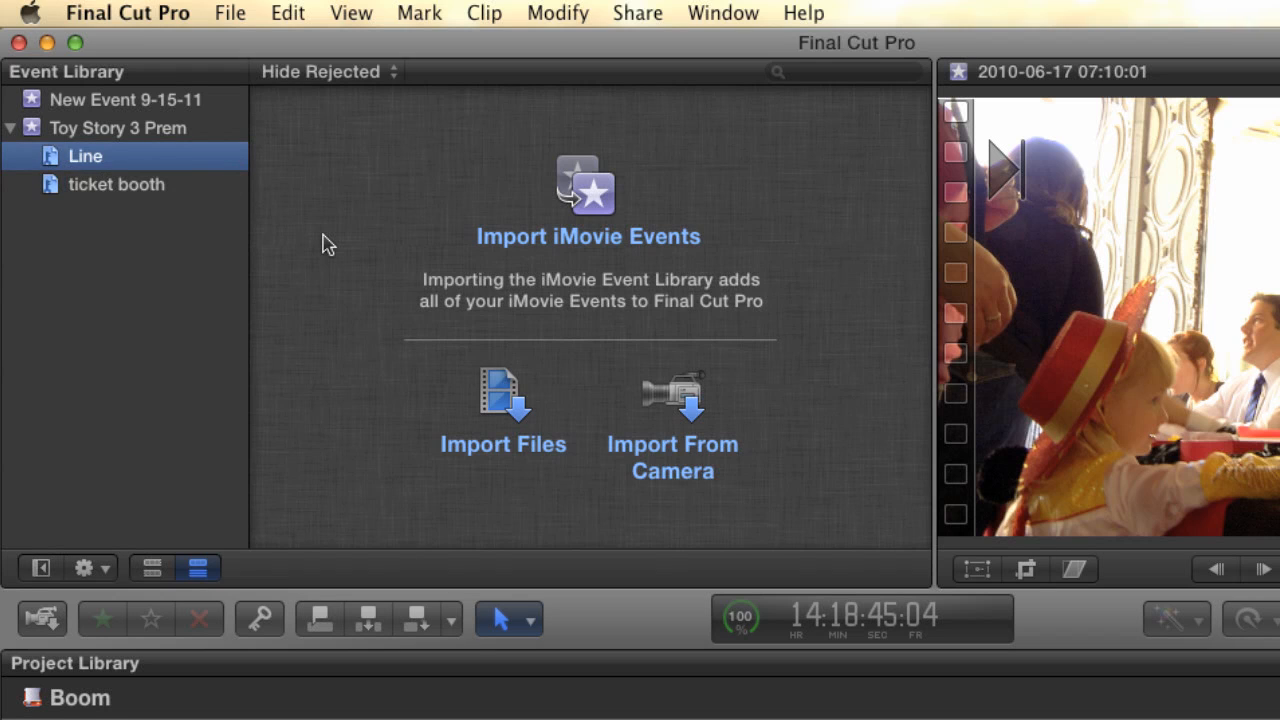
pyautogui.click(180, 131)
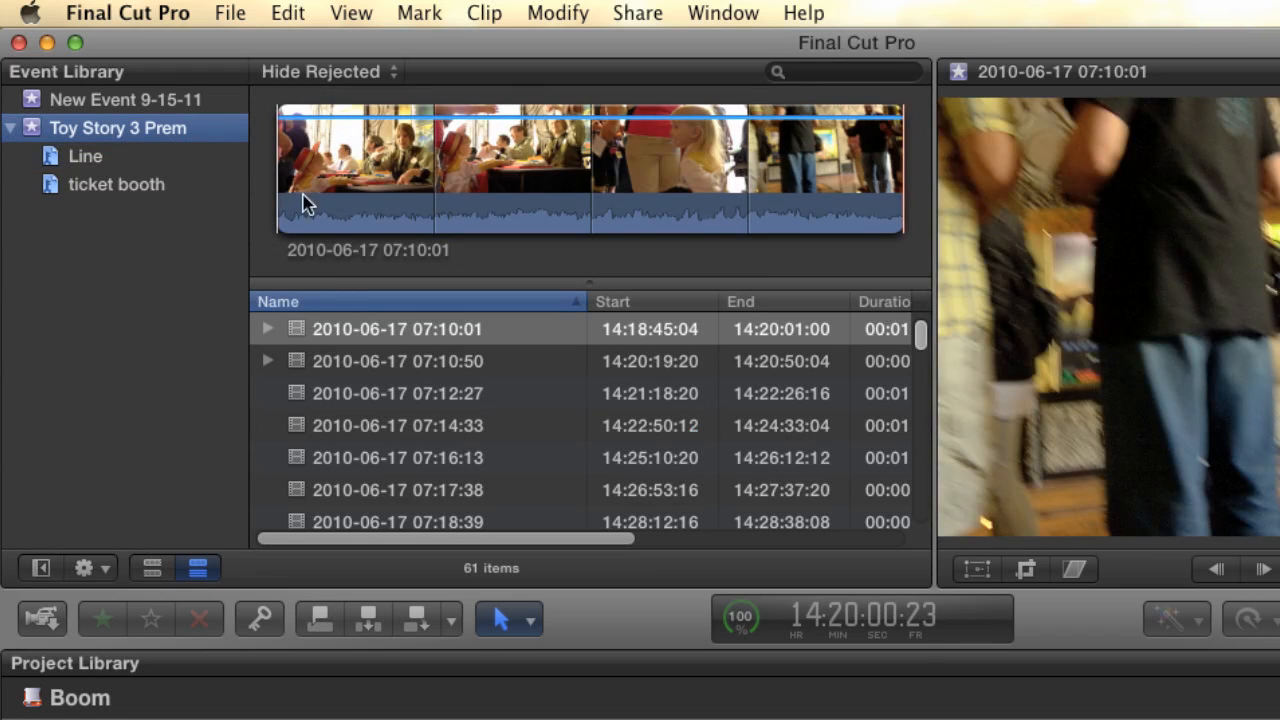
pyautogui.click(372, 393)
pyautogui.moveTo(372, 393); pyautogui.dragTo(111, 164)
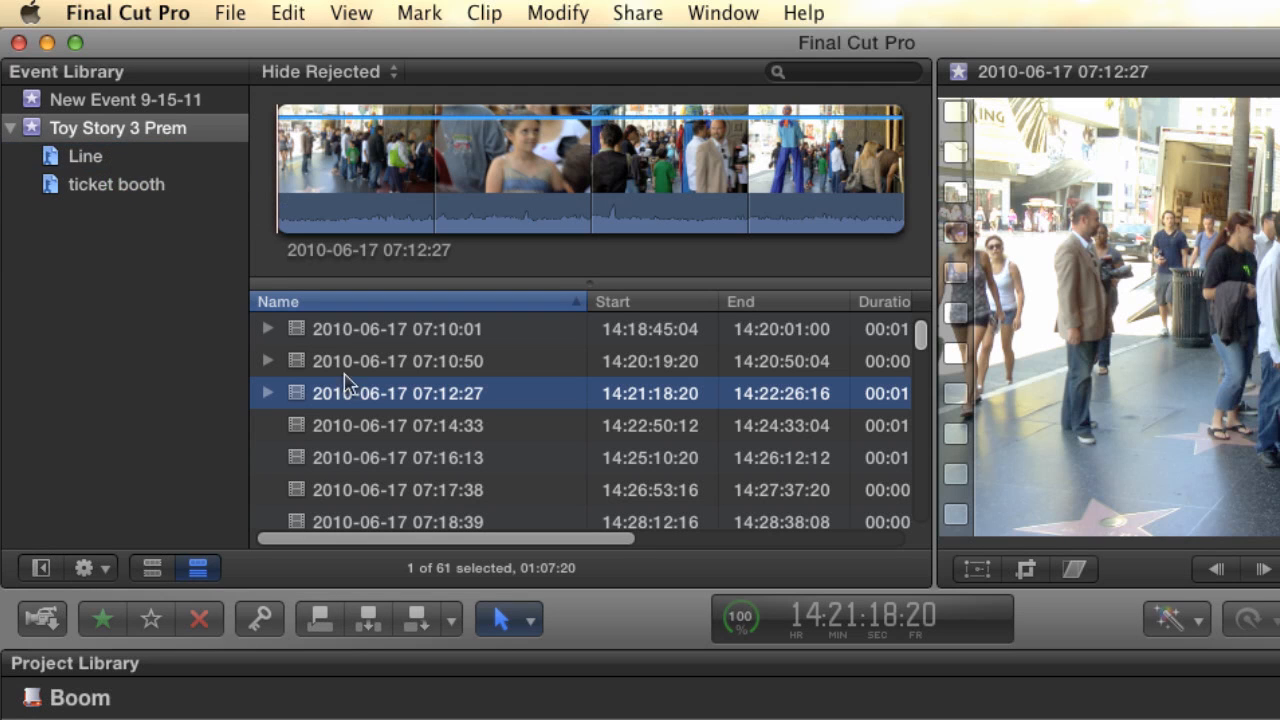
pyautogui.click(388, 433)
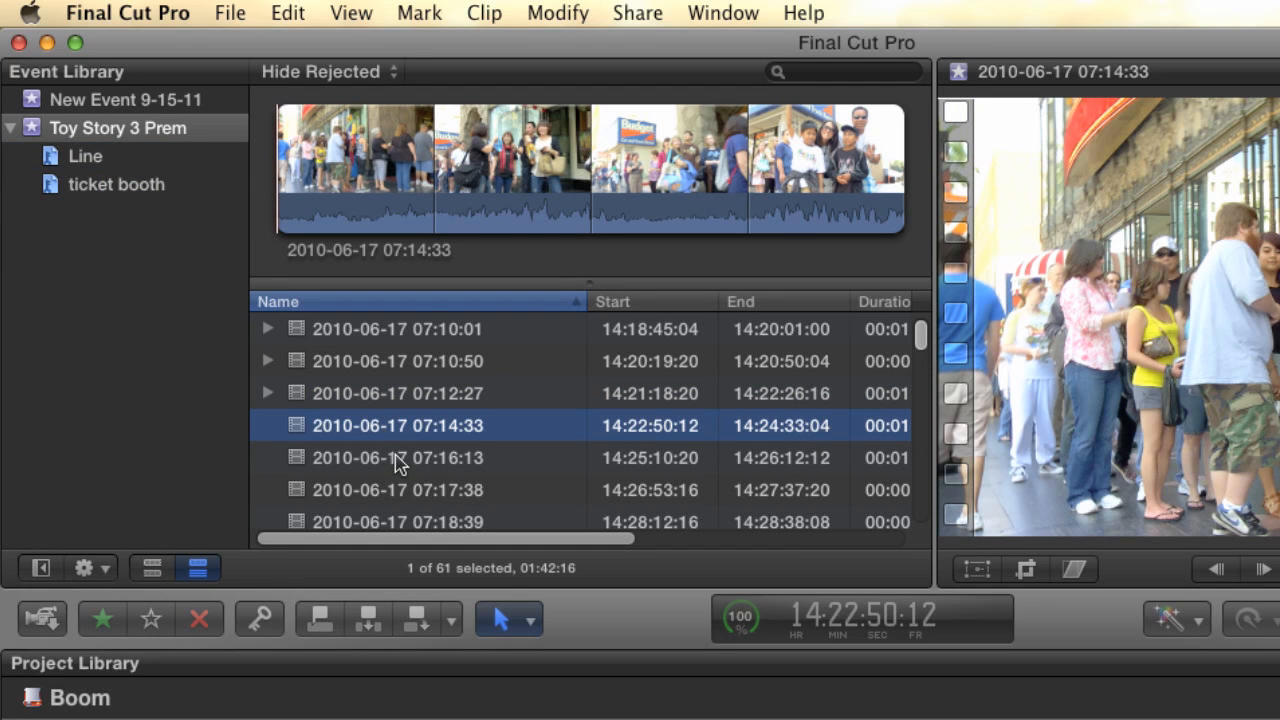
pyautogui.click(397, 462)
pyautogui.click(386, 491)
pyautogui.keyDown('shift'); pyautogui.click(382, 435); pyautogui.keyUp('shift')
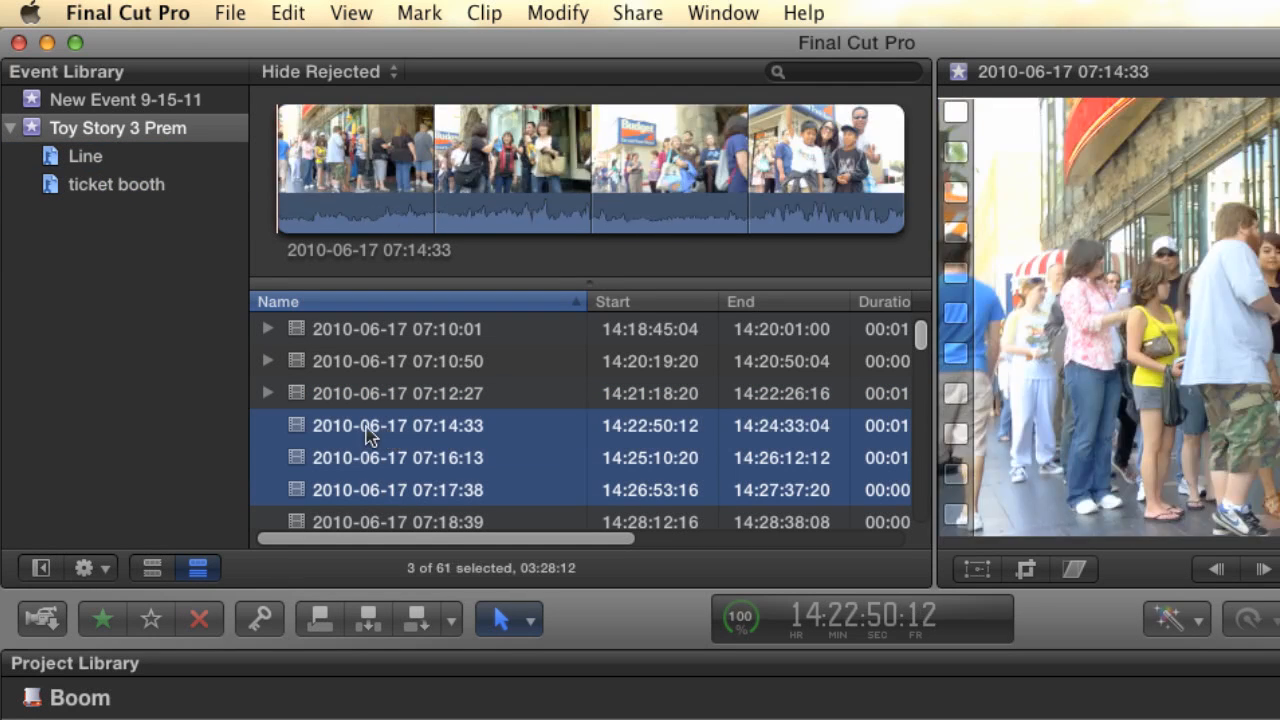
pyautogui.moveTo(418, 432); pyautogui.dragTo(95, 165)
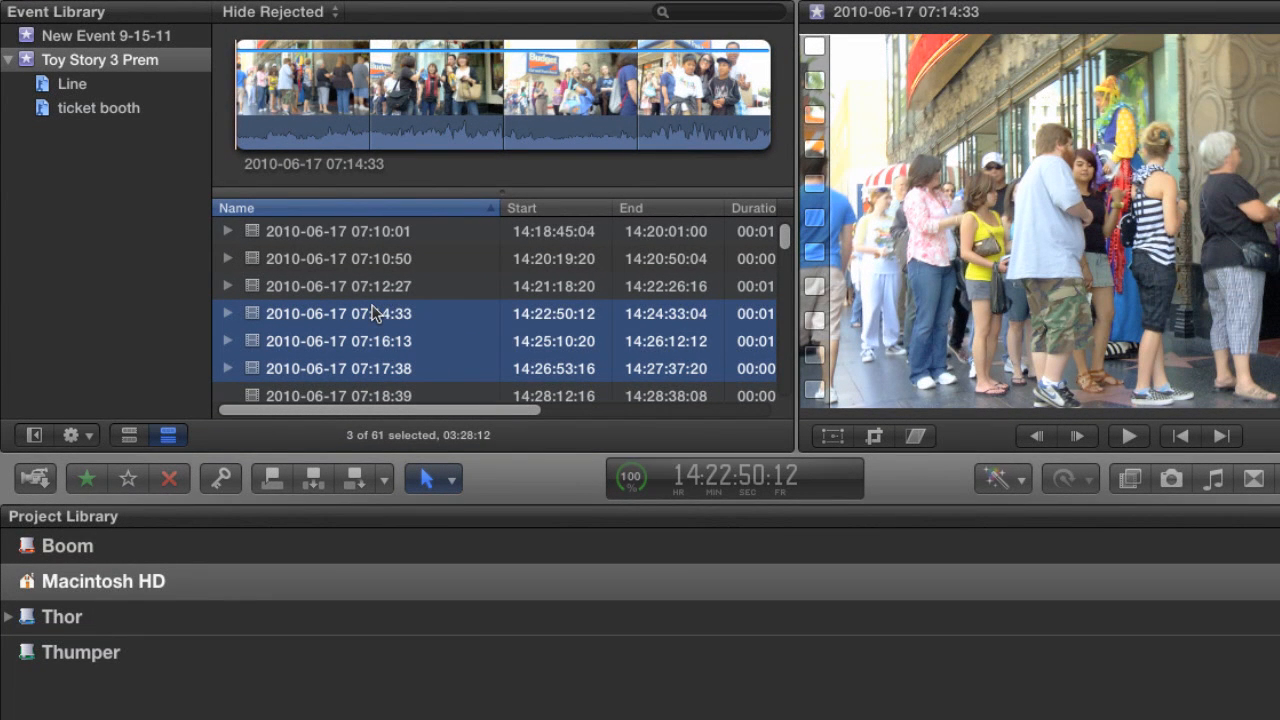
pyautogui.press('super+k')
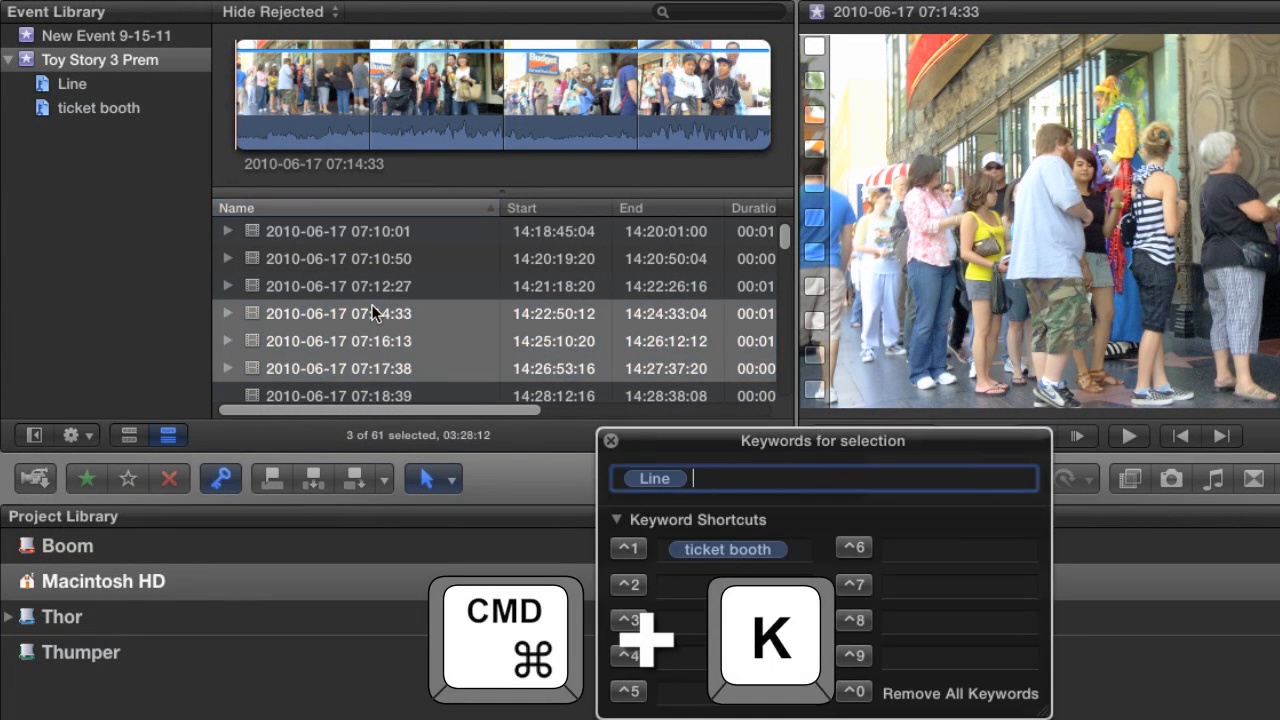
pyautogui.click(614, 443)
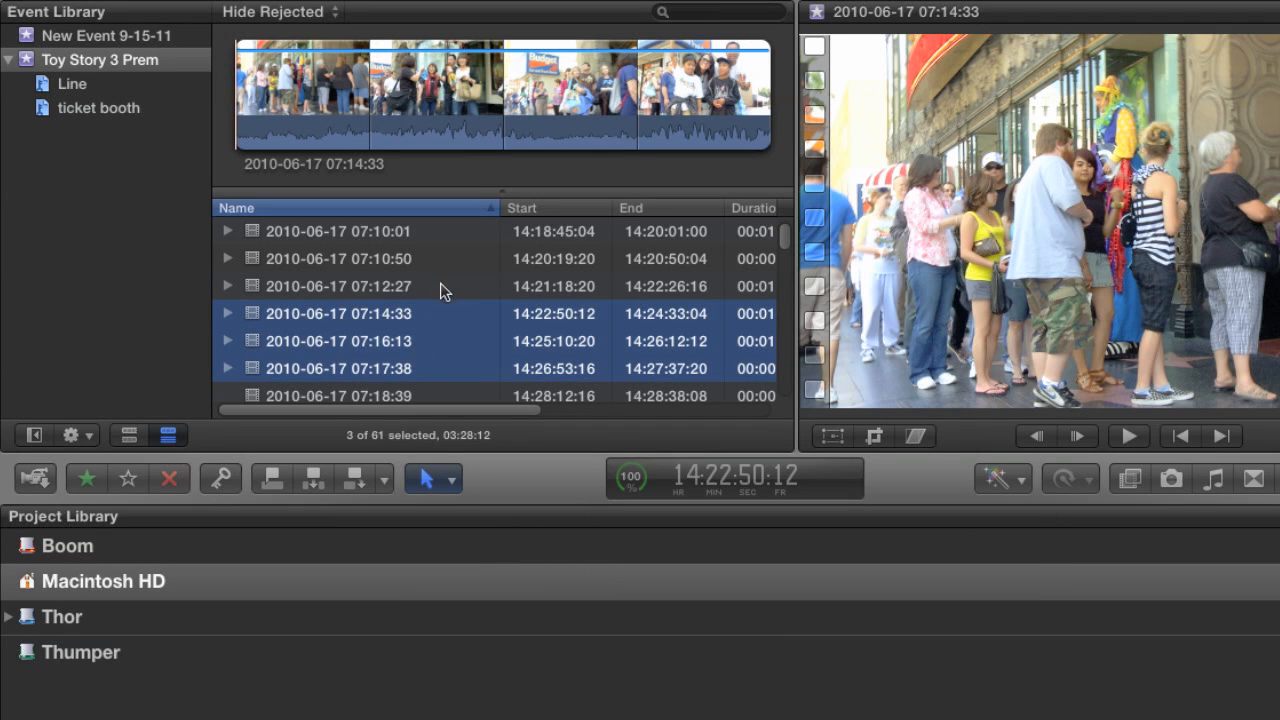
pyautogui.click(393, 396)
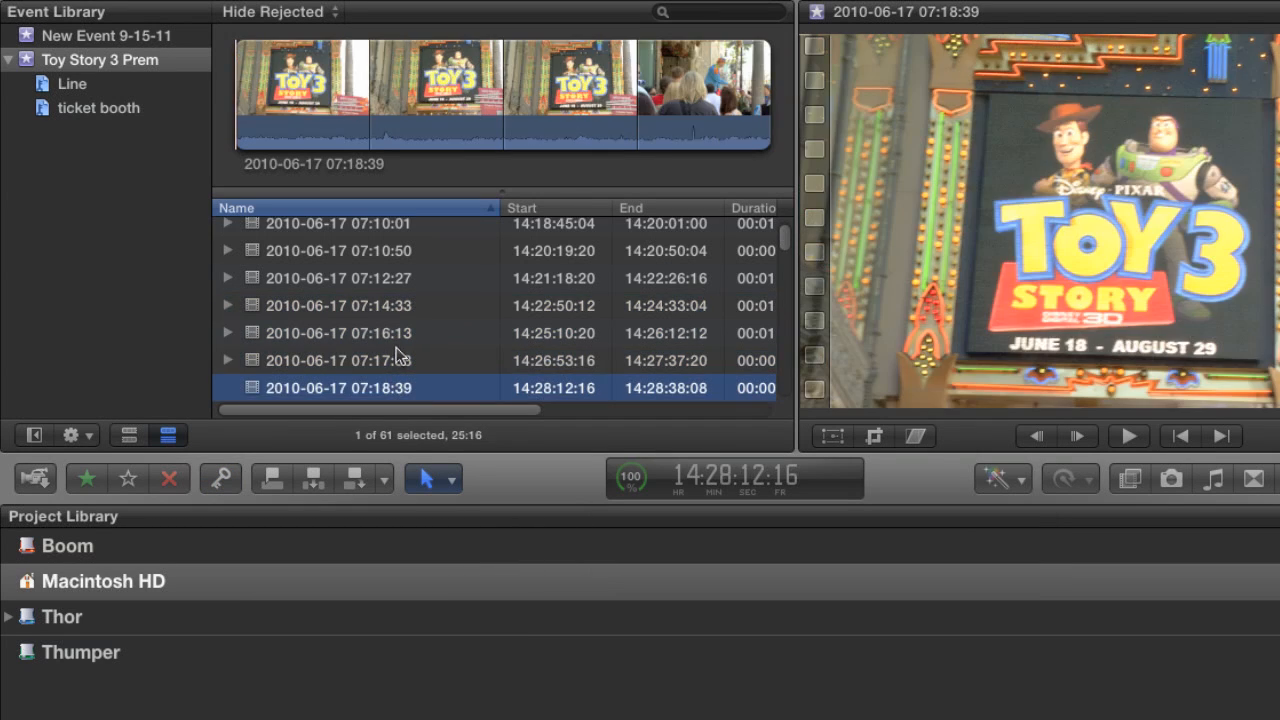
pyautogui.click(393, 362)
pyautogui.click(391, 316)
pyautogui.click(395, 330)
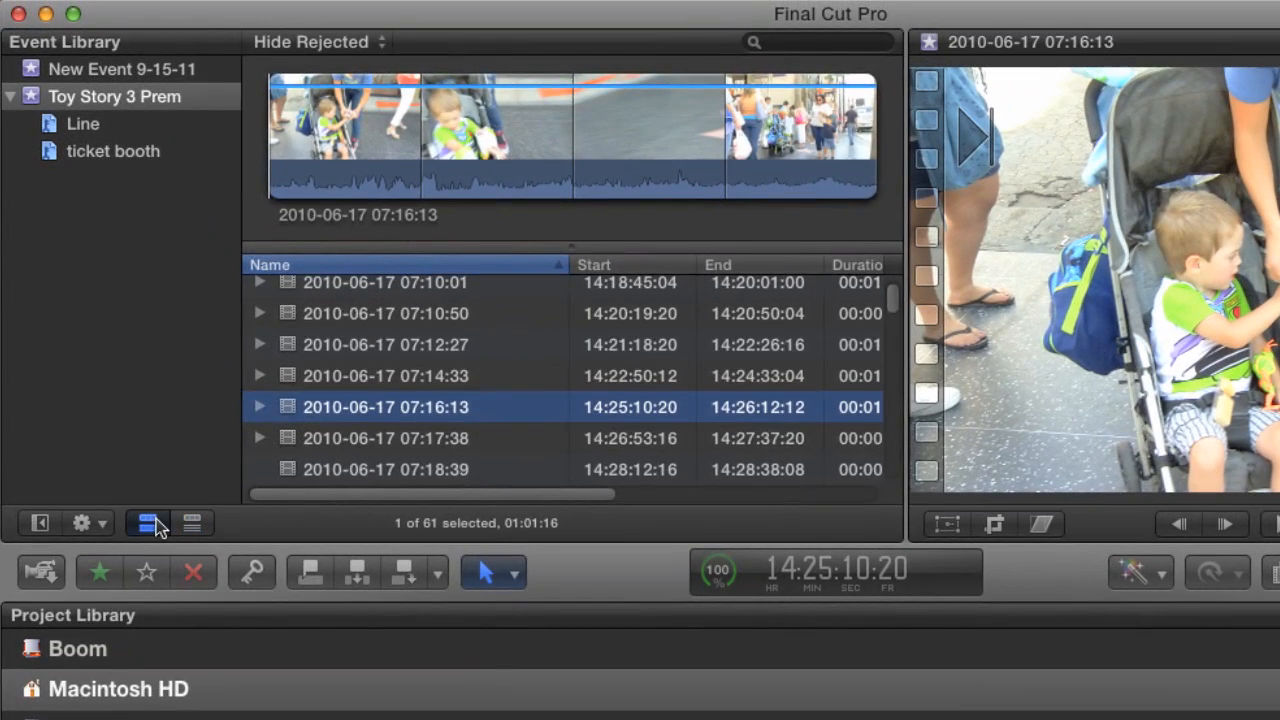
pyautogui.click(129, 435)
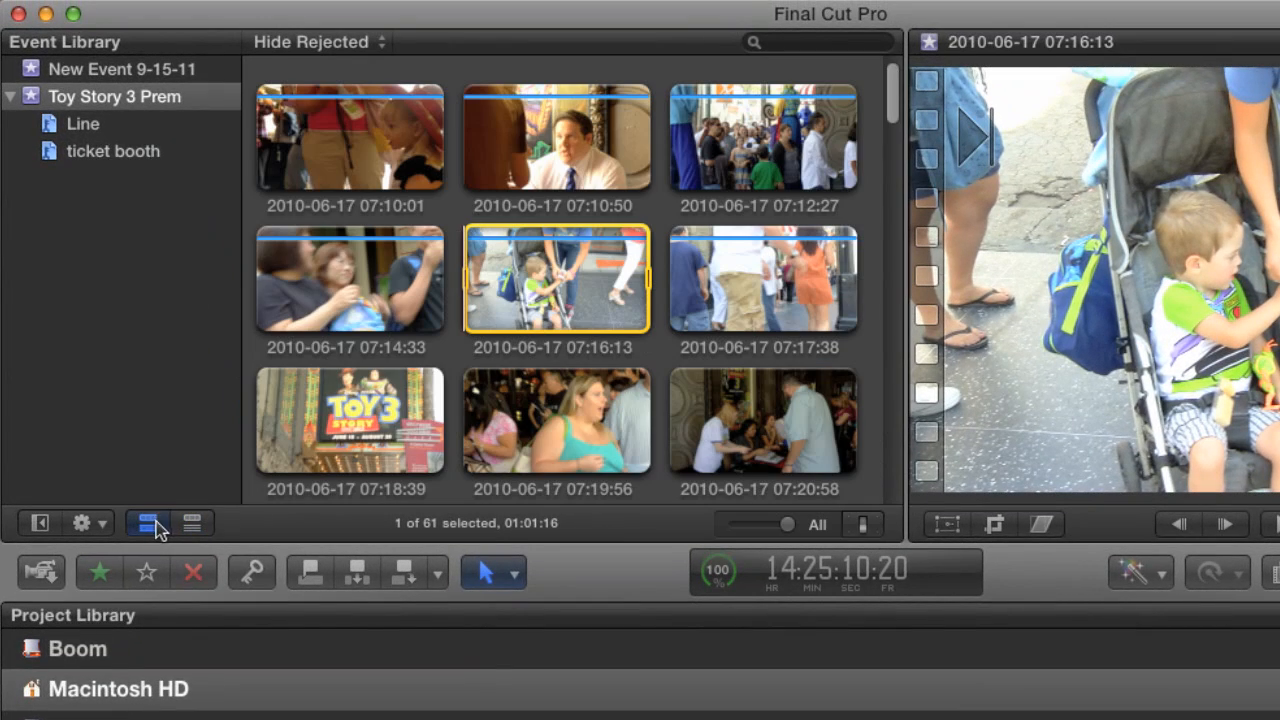
pyautogui.click(395, 430)
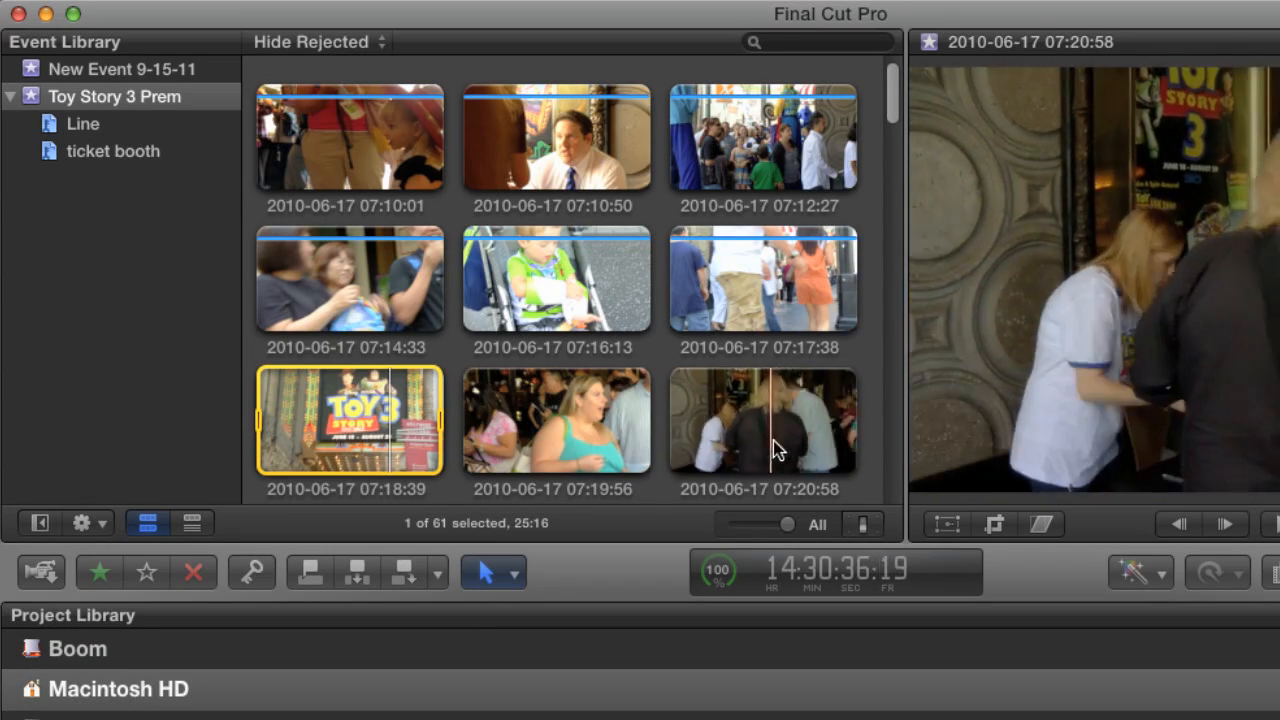
pyautogui.moveTo(894, 123); pyautogui.dragTo(892, 154)
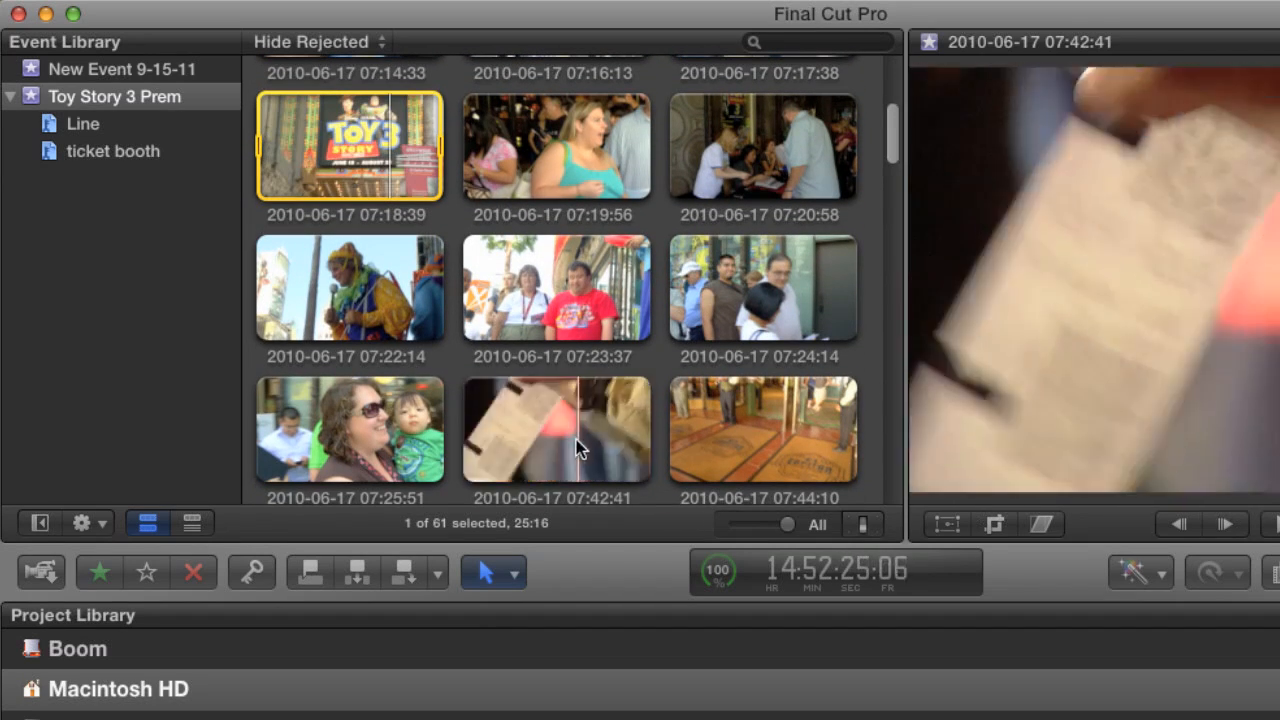
pyautogui.click(558, 150)
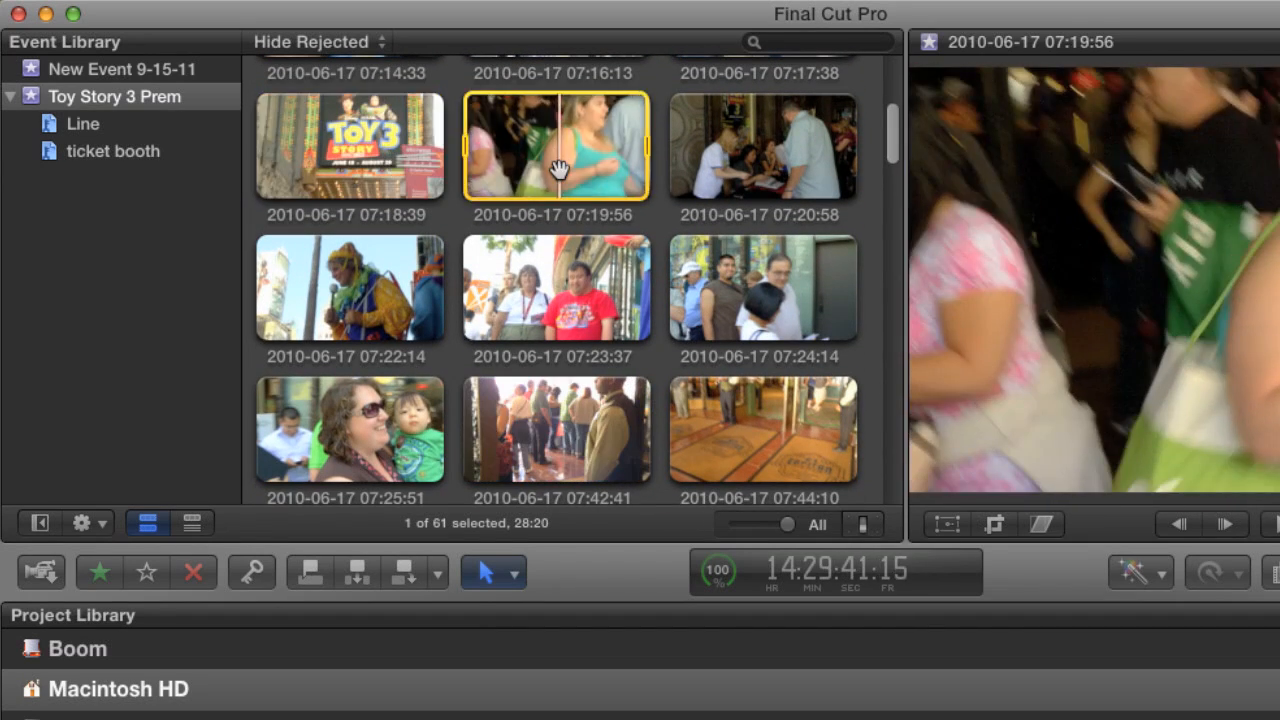
pyautogui.keyDown('super'); pyautogui.click(748, 175); pyautogui.keyUp('super')
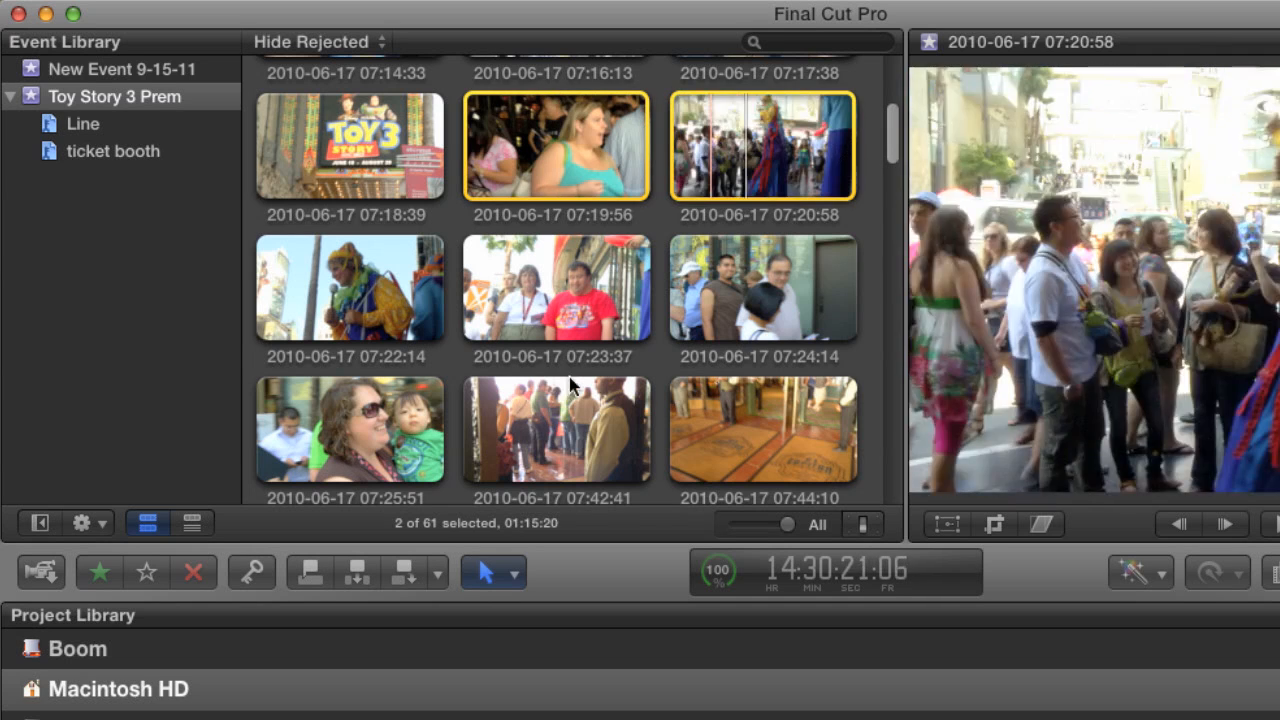
pyautogui.keyDown('super'); pyautogui.click(563, 430); pyautogui.keyUp('super')
pyautogui.moveTo(556, 190); pyautogui.dragTo(148, 161)
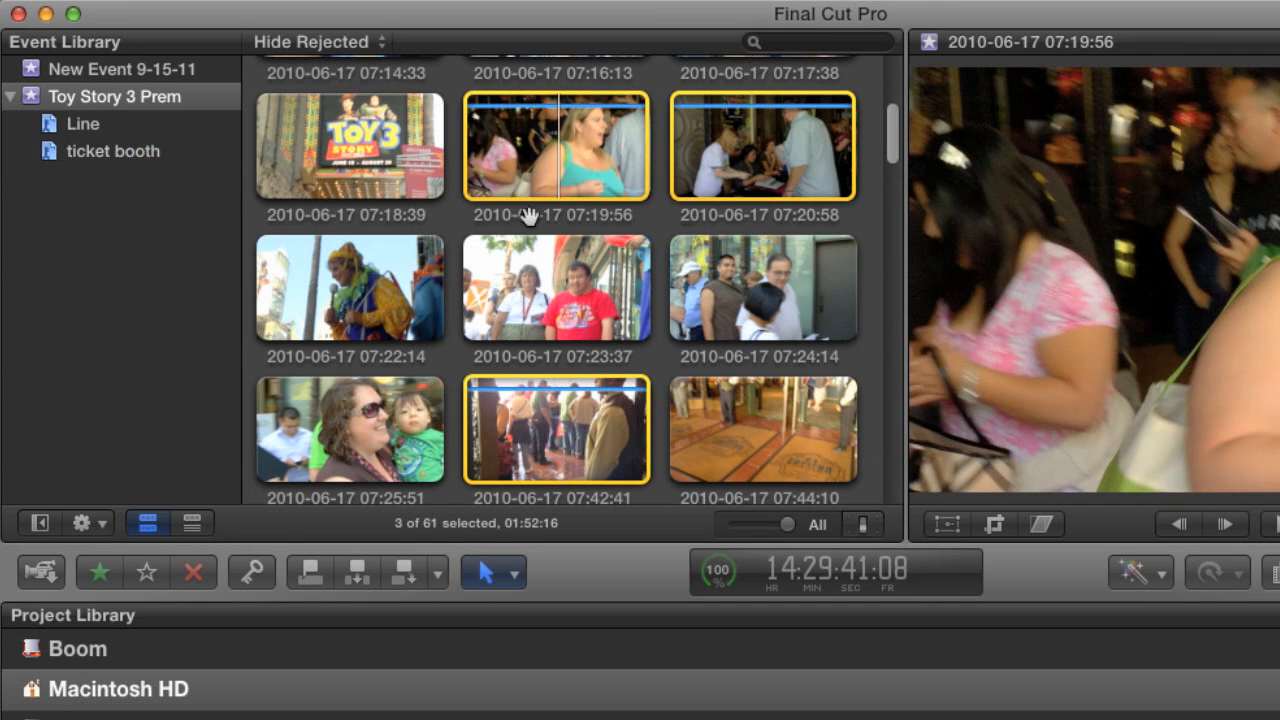
# Filter the Toy Story 3 Prem event to show only clips with No Ratings or Keywords.
pyautogui.moveTo(889, 157); pyautogui.dragTo(873, 78)
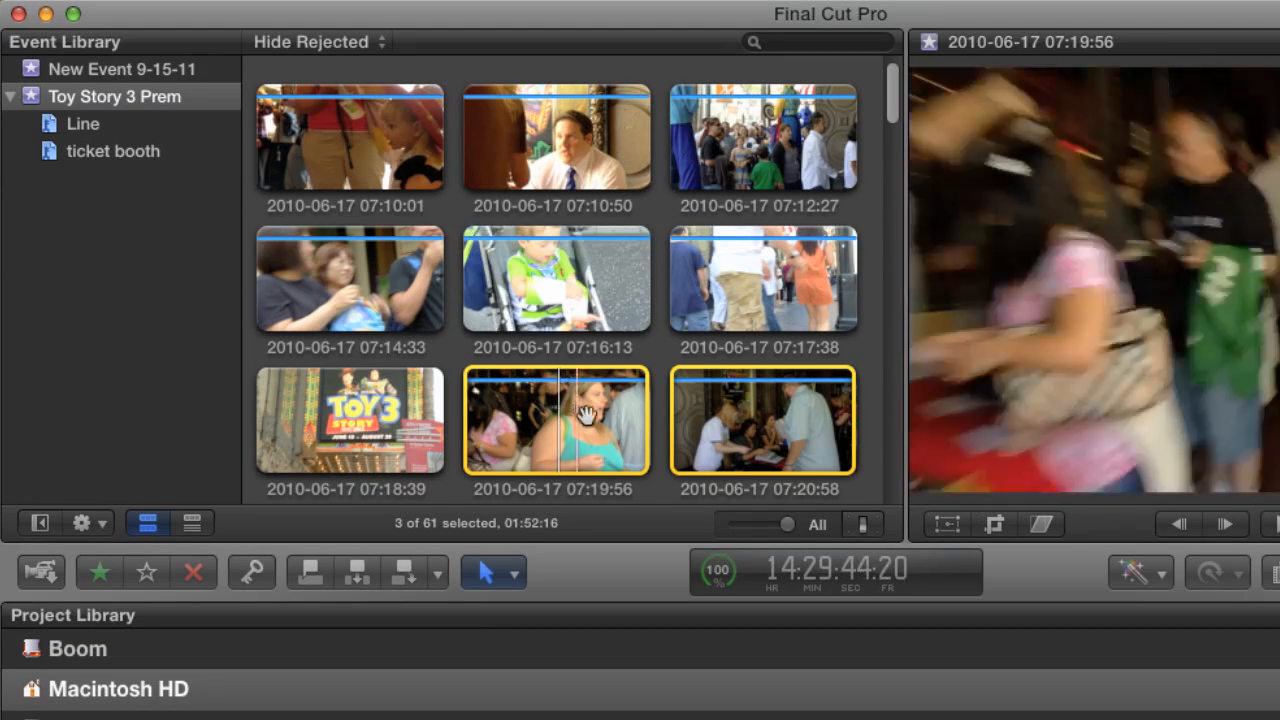
pyautogui.scroll(-5, 891, 134)
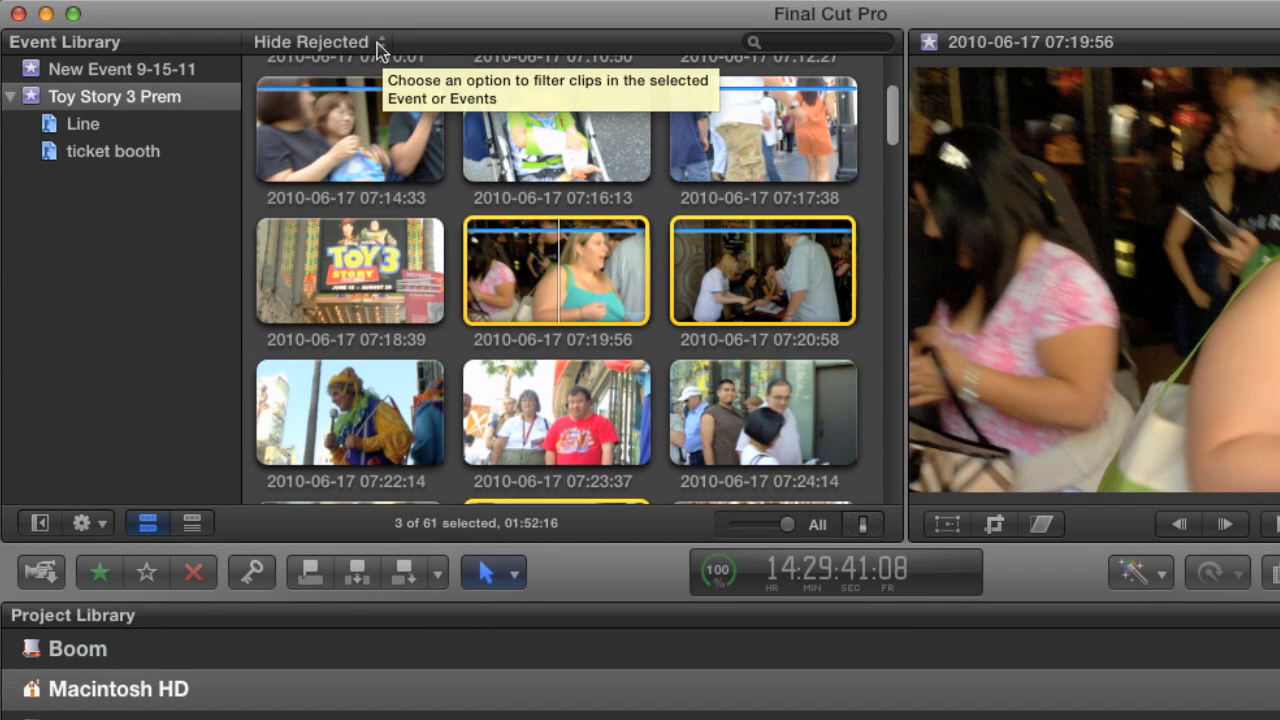
pyautogui.click(381, 43)
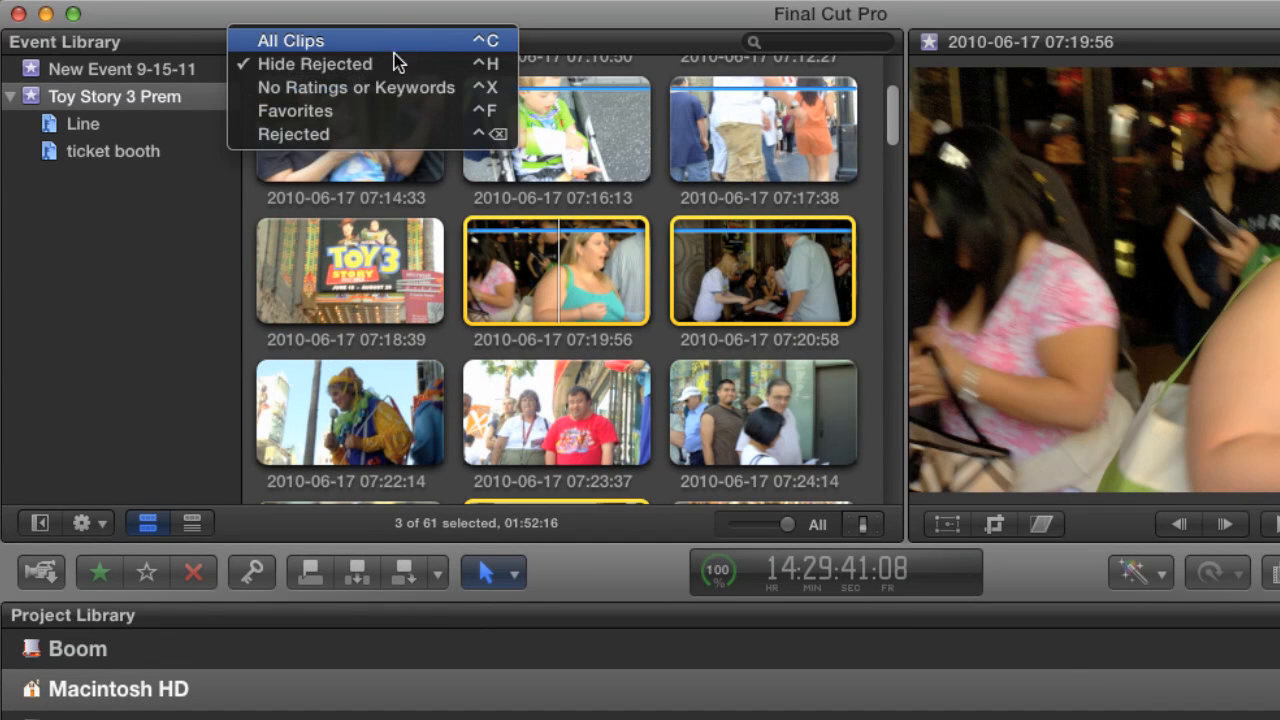
pyautogui.click(433, 91)
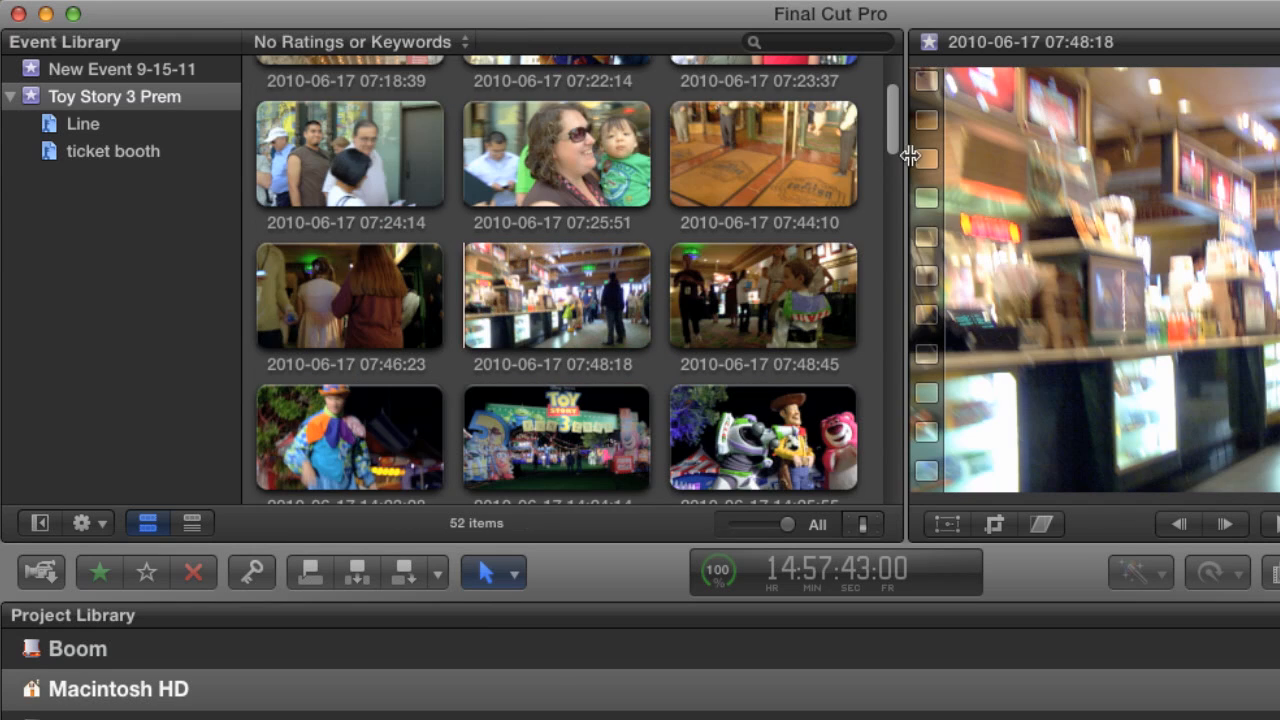
pyautogui.moveTo(893, 148); pyautogui.dragTo(876, 70)
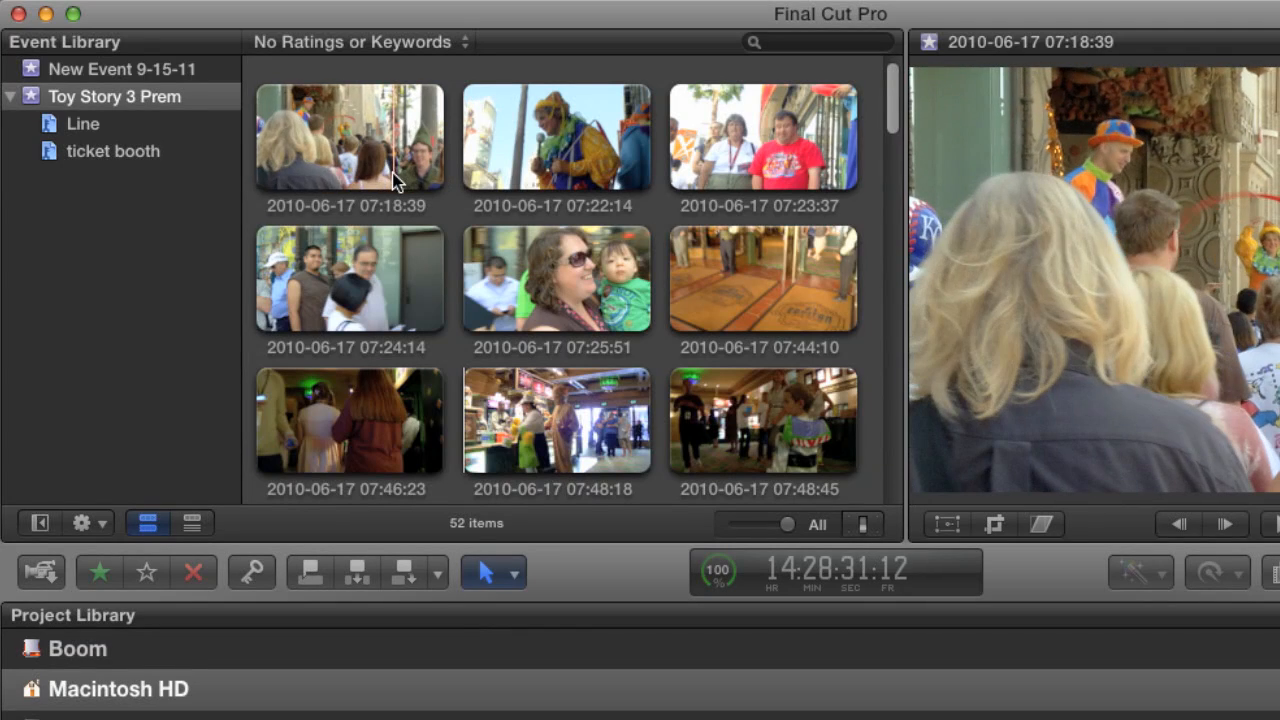
pyautogui.click(330, 168)
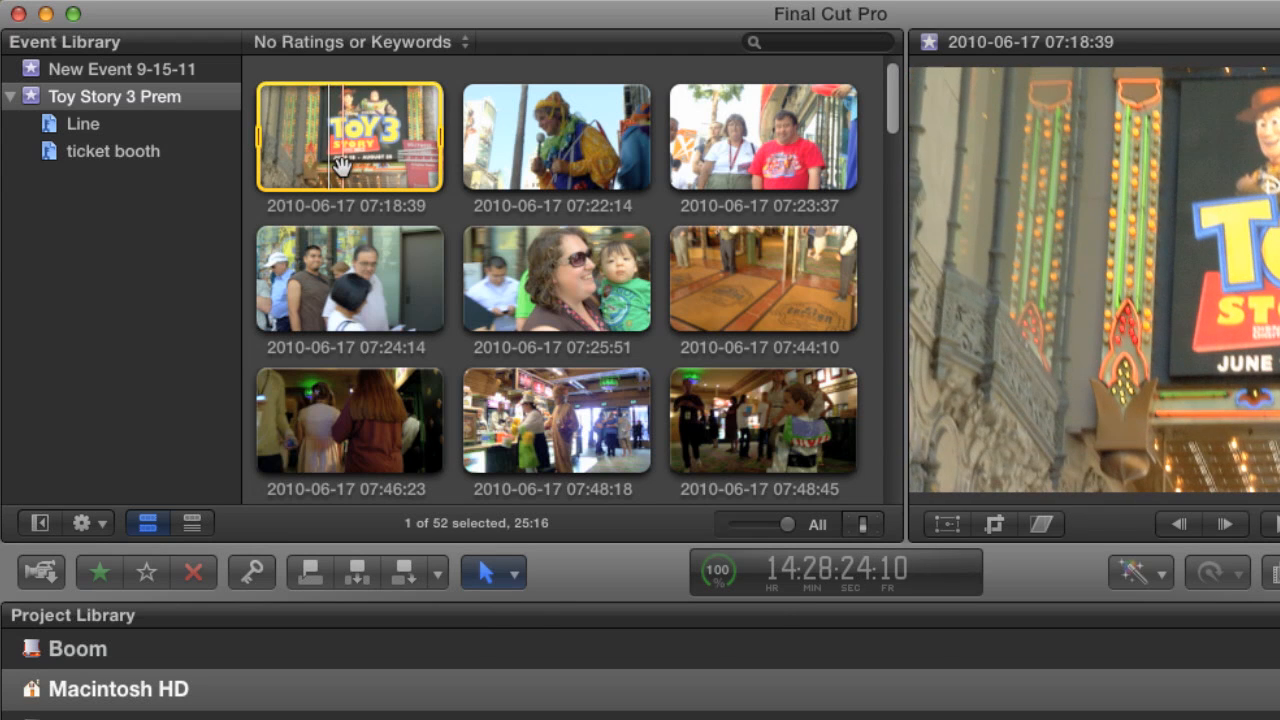
pyautogui.press('shift+super+k')
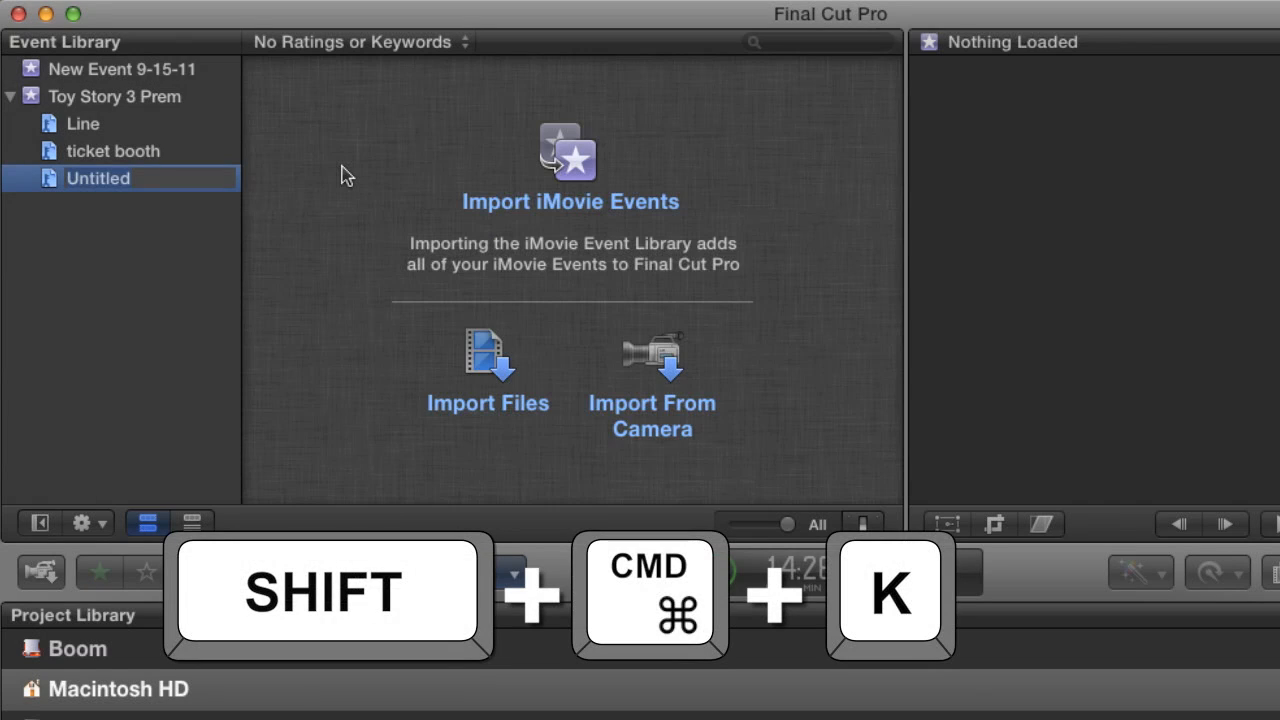
pyautogui.write('Sing')
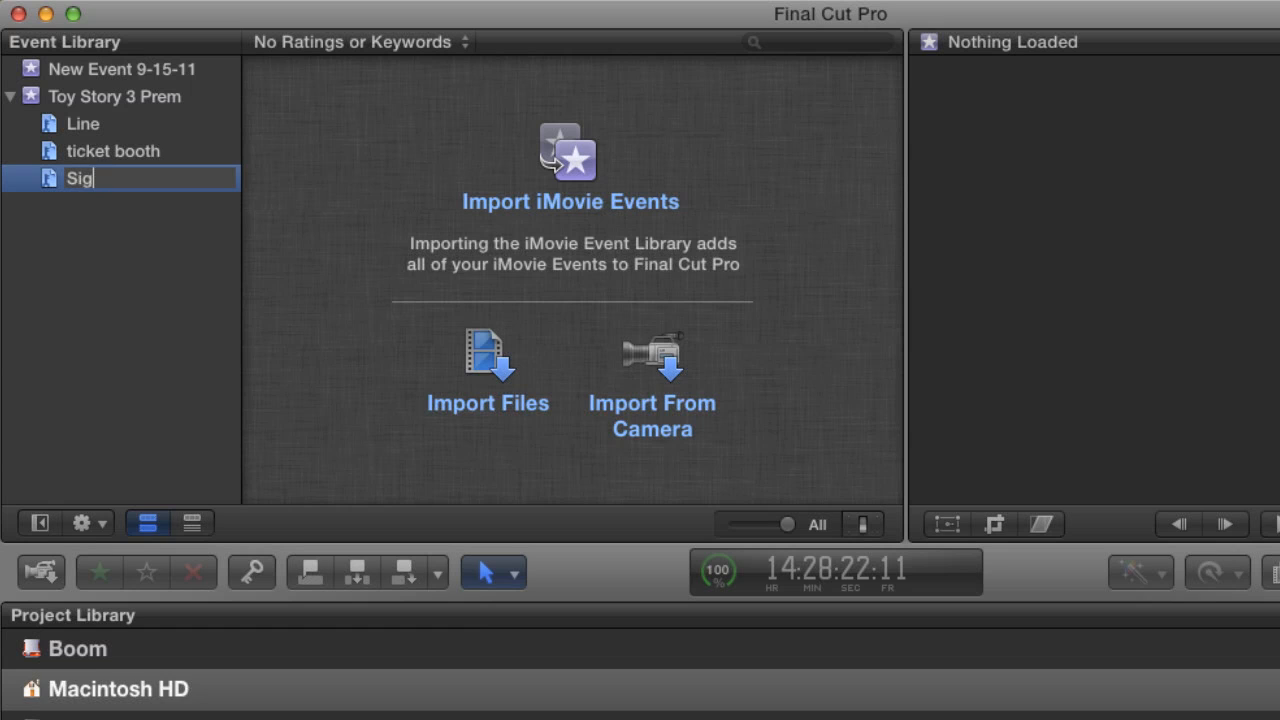
pyautogui.write('n')
pyautogui.press('Return')
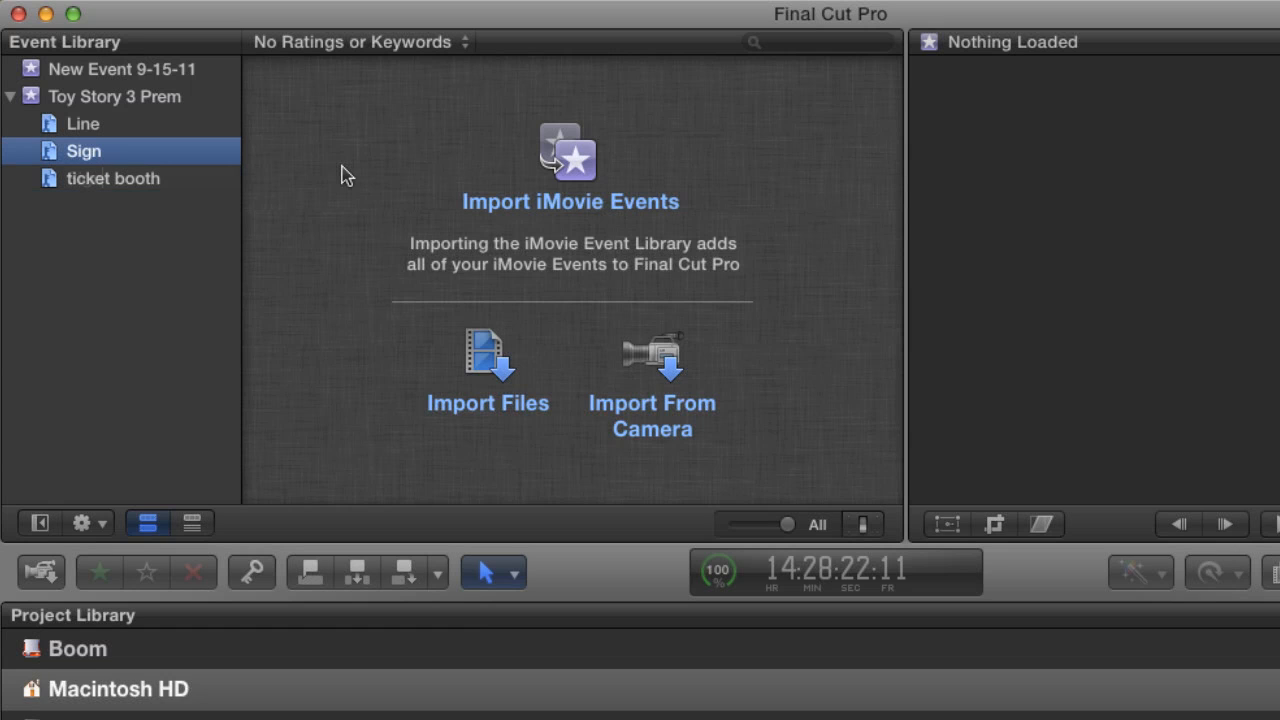
pyautogui.click(155, 97)
pyautogui.moveTo(350, 136); pyautogui.dragTo(113, 153)
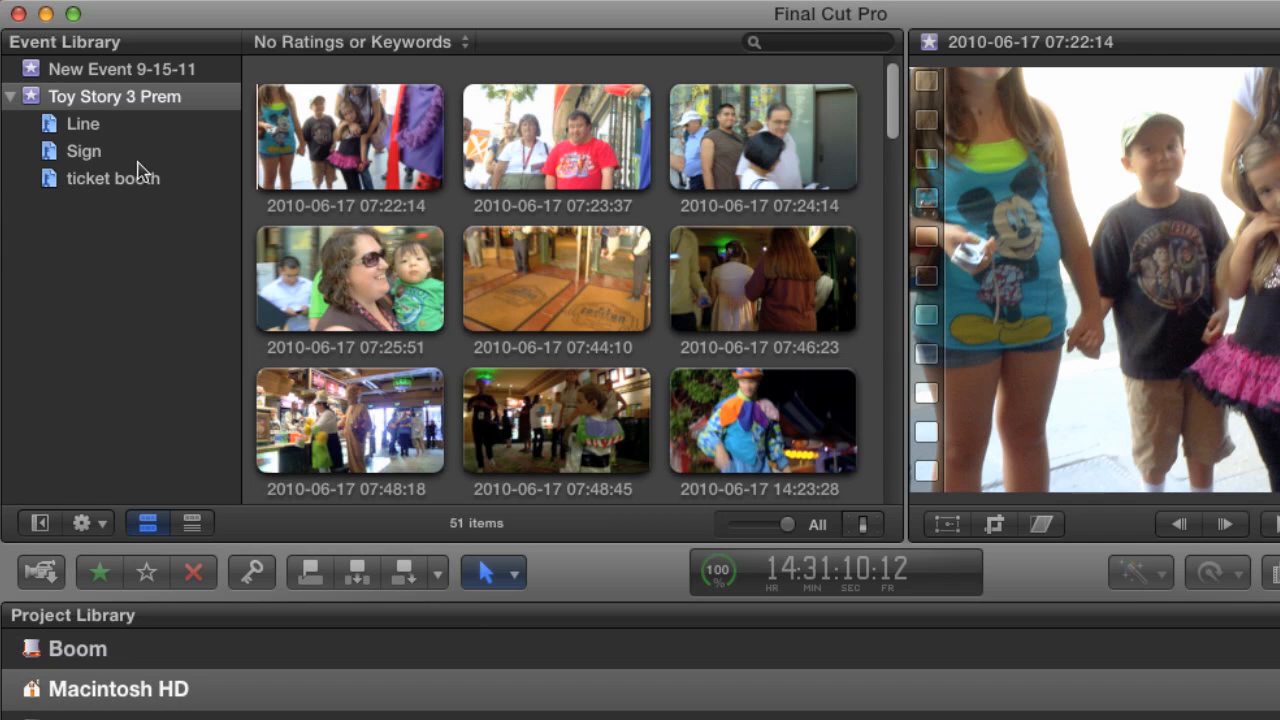
pyautogui.click(88, 152)
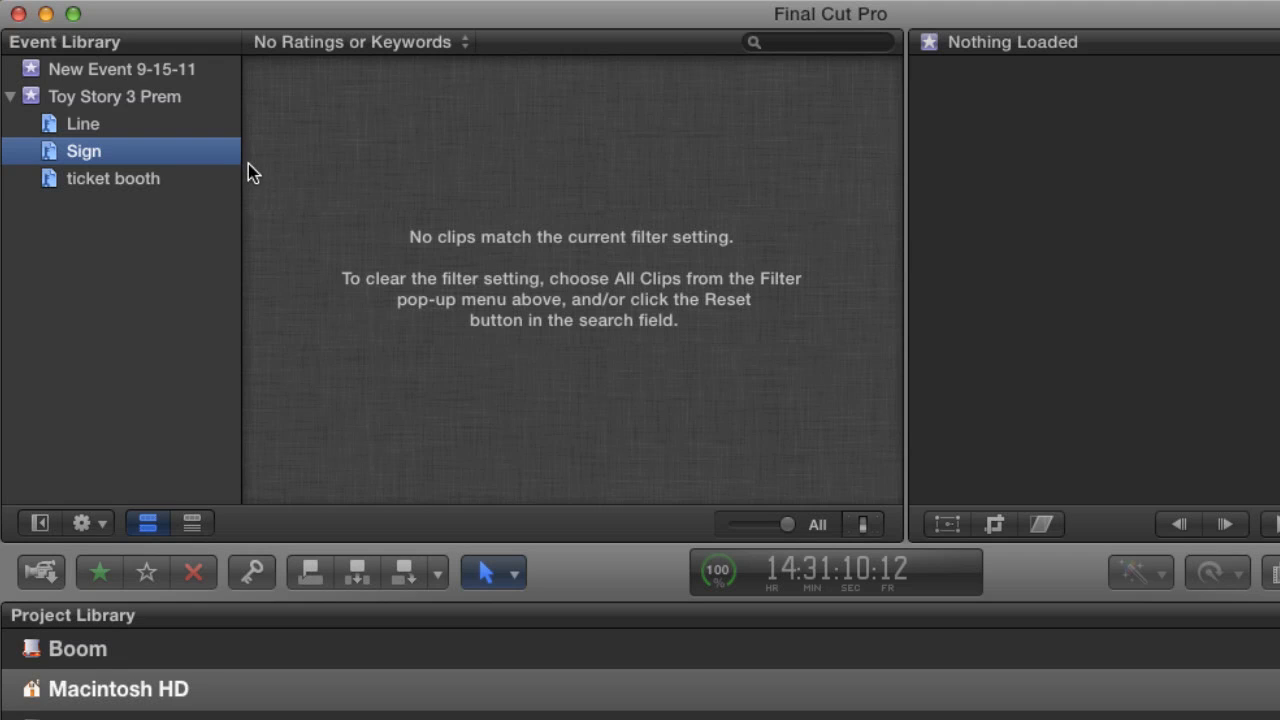
pyautogui.click(457, 44)
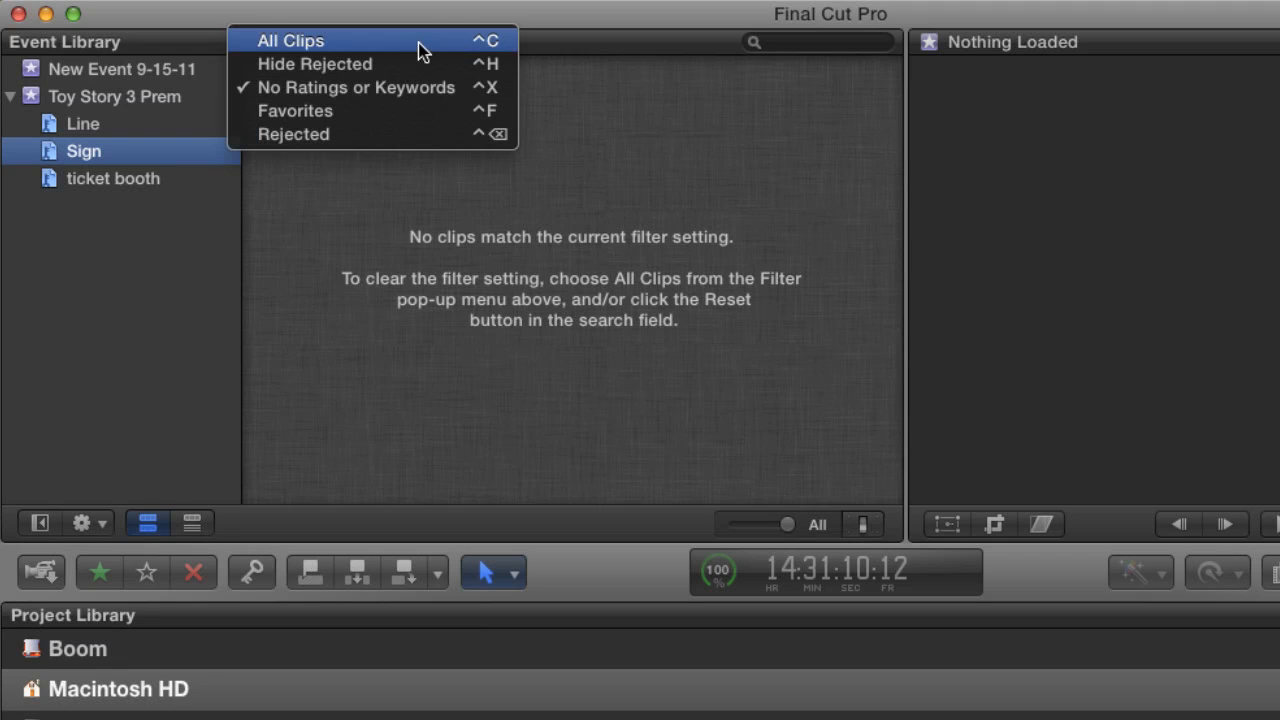
pyautogui.click(420, 48)
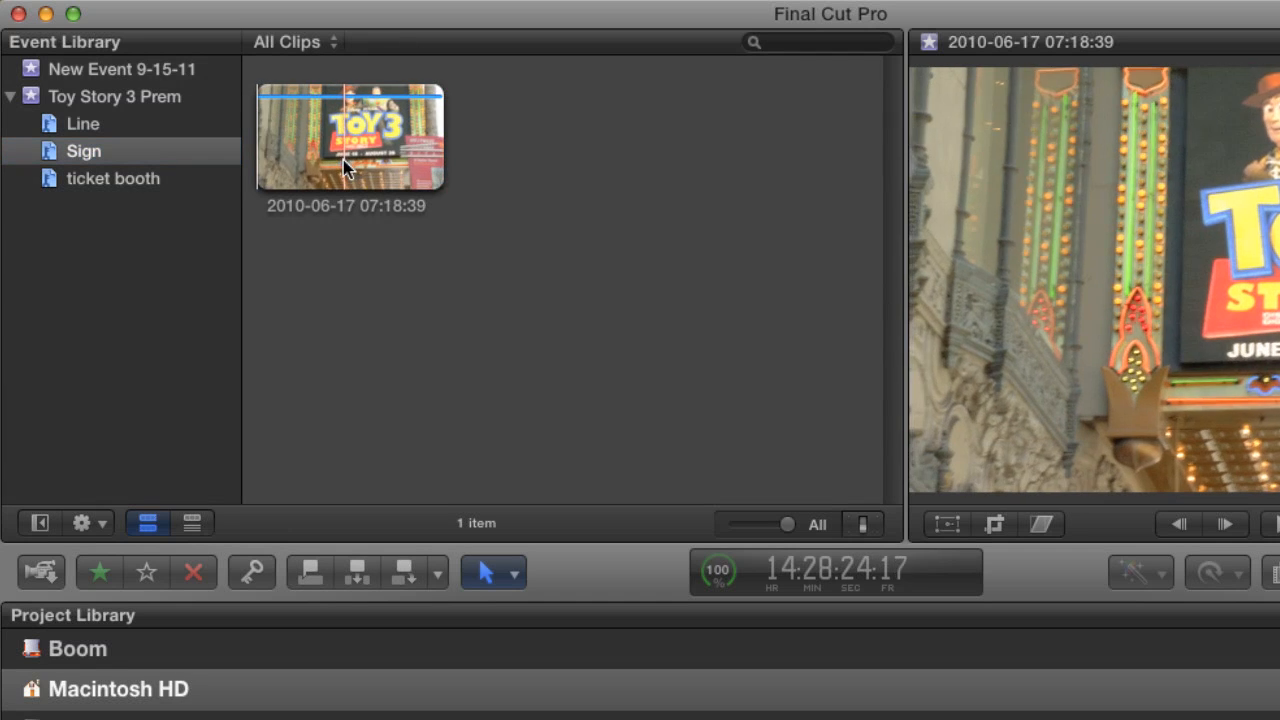
pyautogui.click(345, 160)
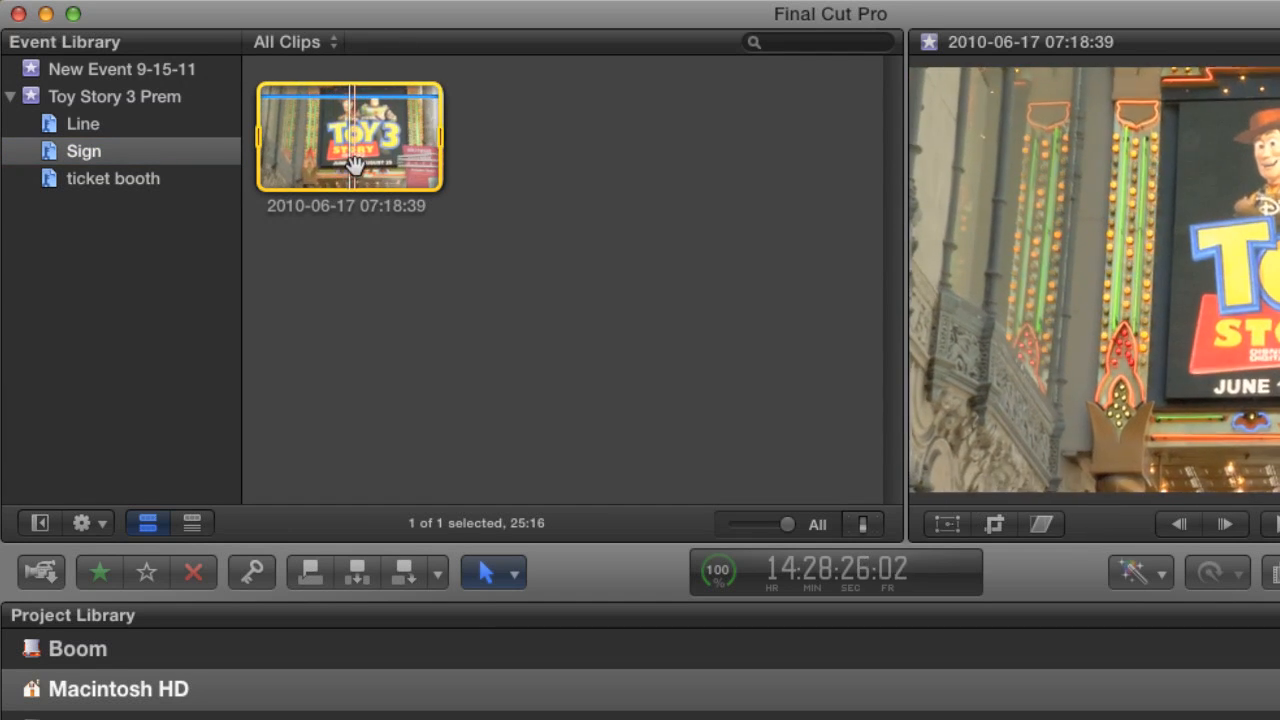
pyautogui.click(335, 44)
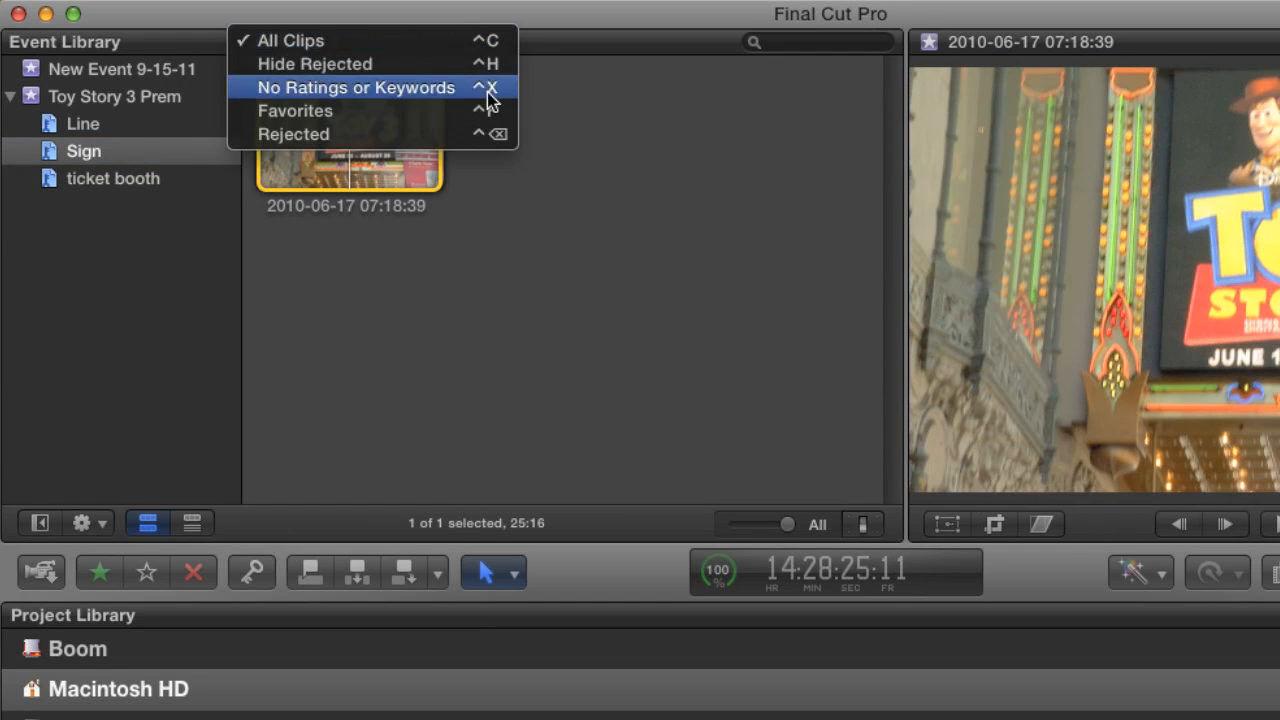
pyautogui.click(505, 41)
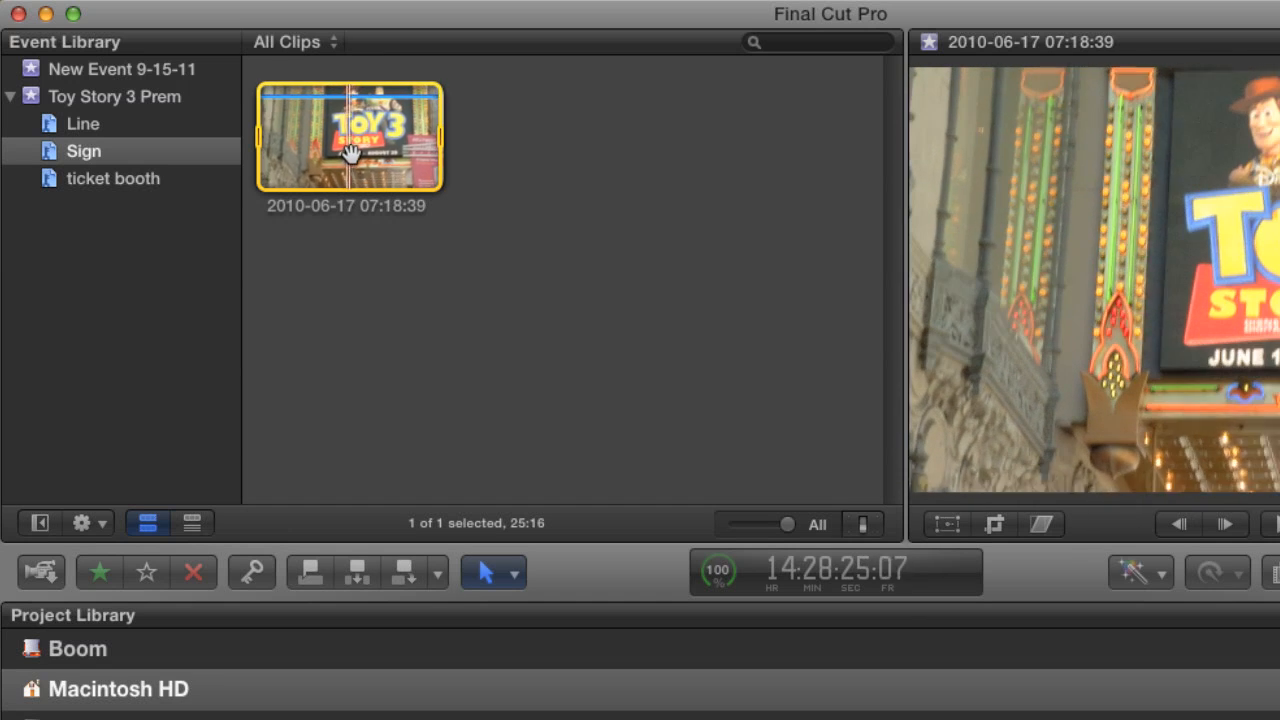
pyautogui.press('space')
pyautogui.moveTo(352, 152); pyautogui.dragTo(140, 126)
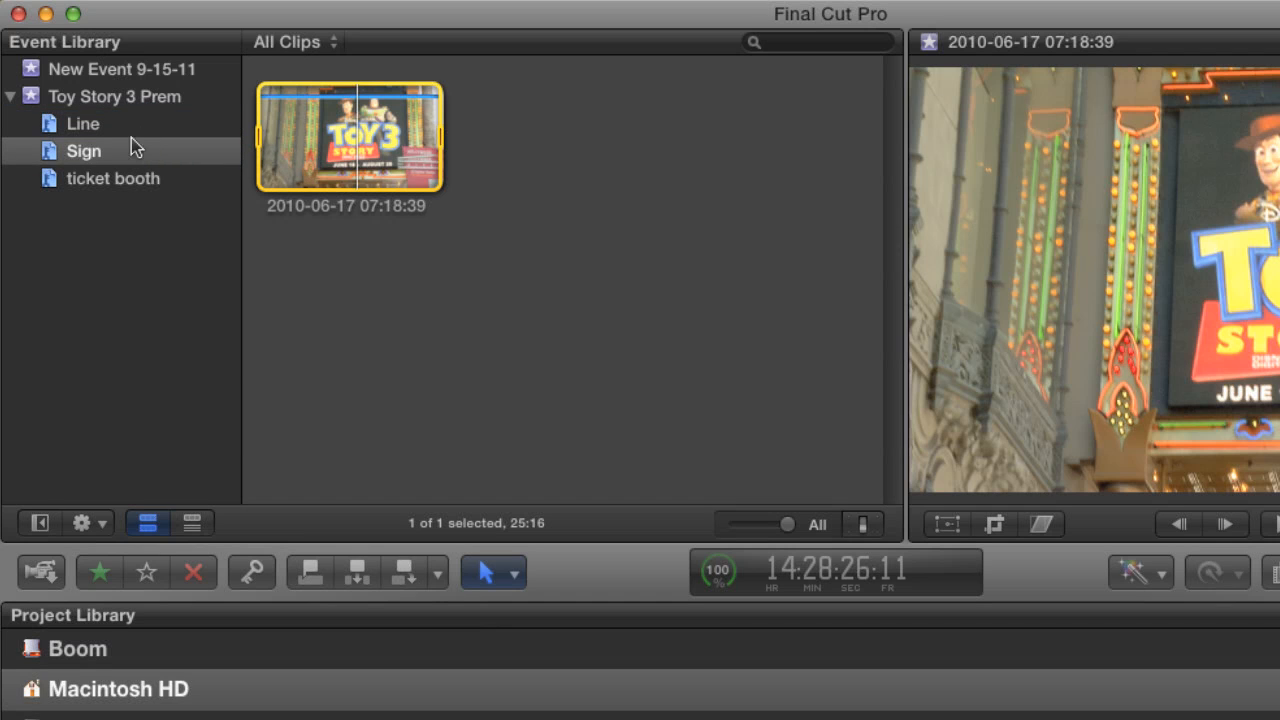
pyautogui.click(101, 127)
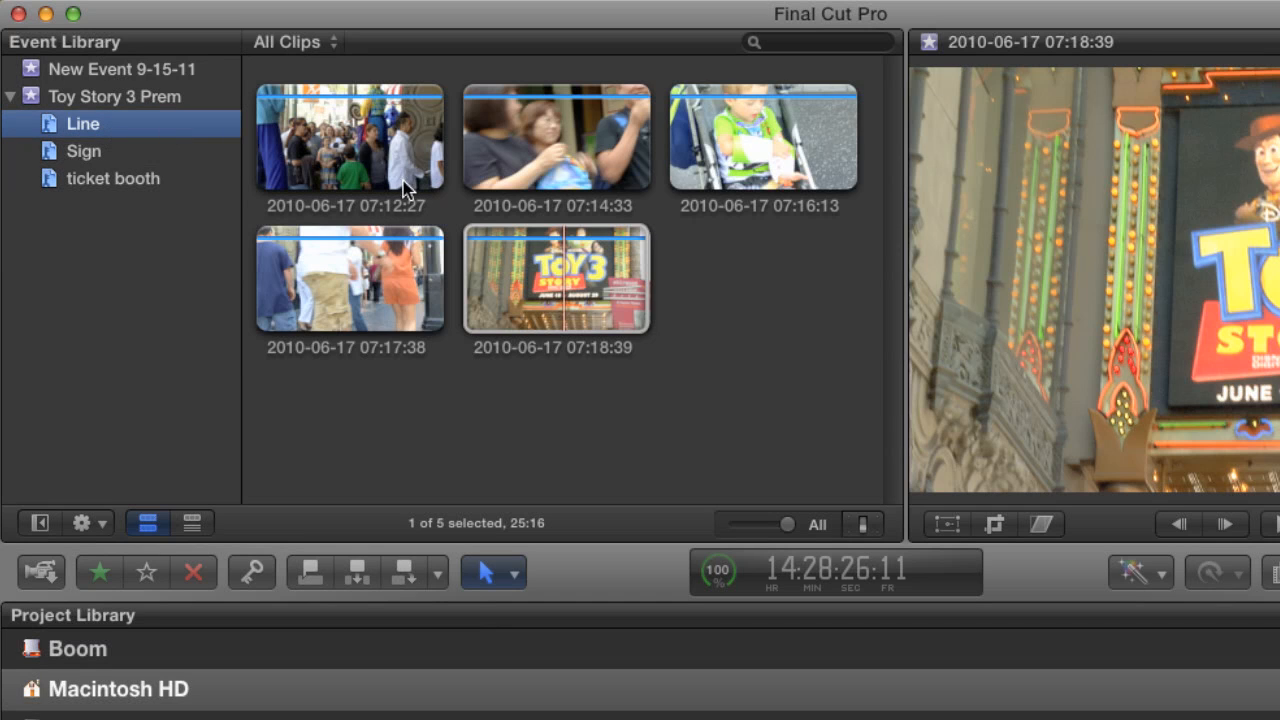
pyautogui.click(529, 291)
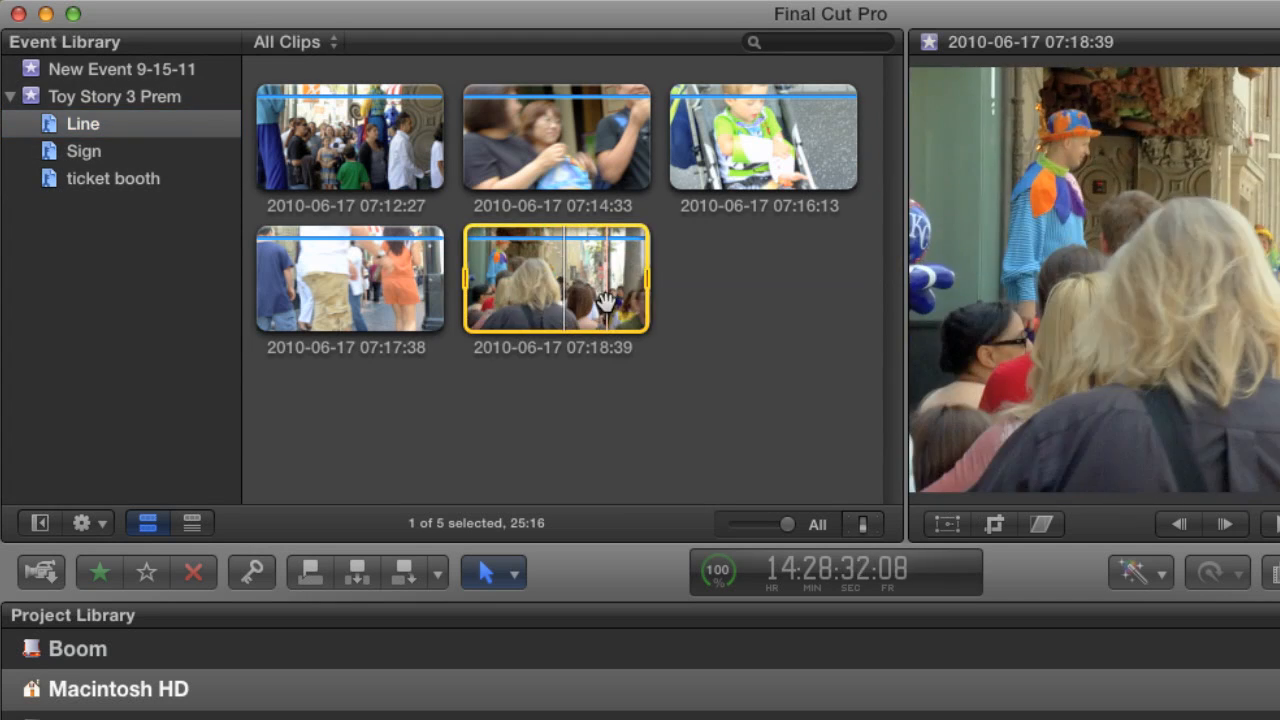
pyautogui.click(84, 152)
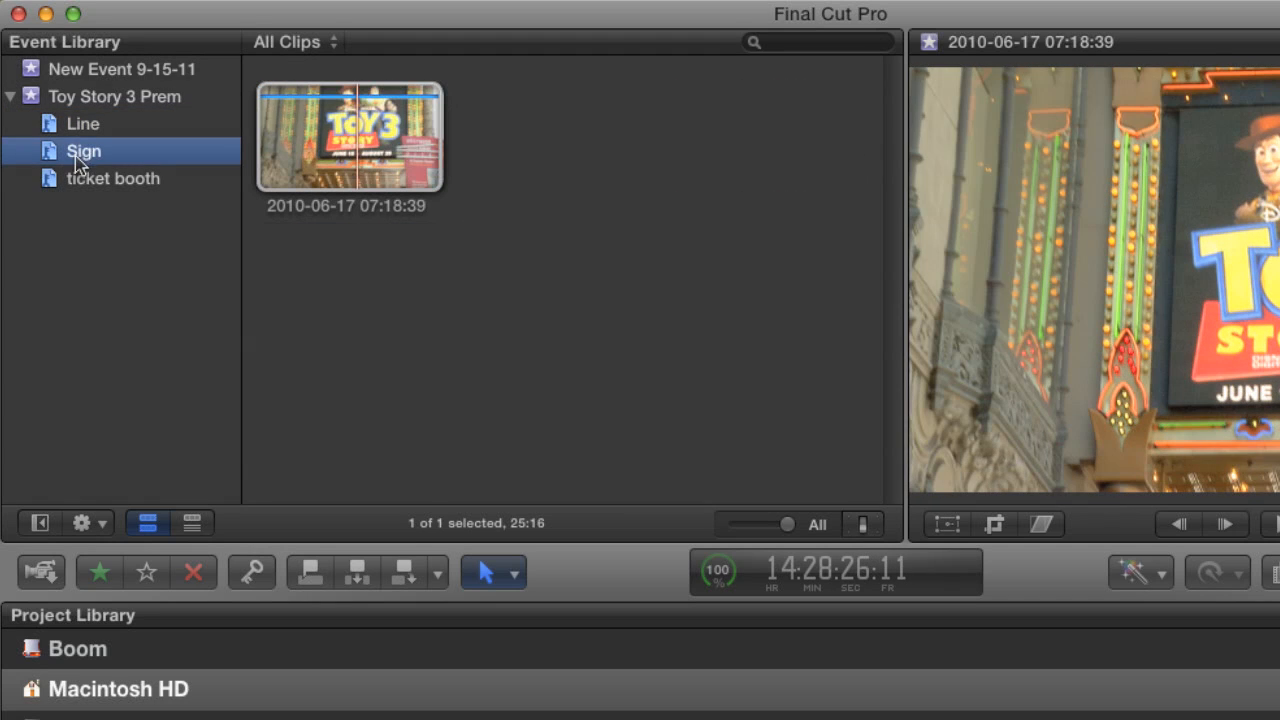
pyautogui.click(93, 133)
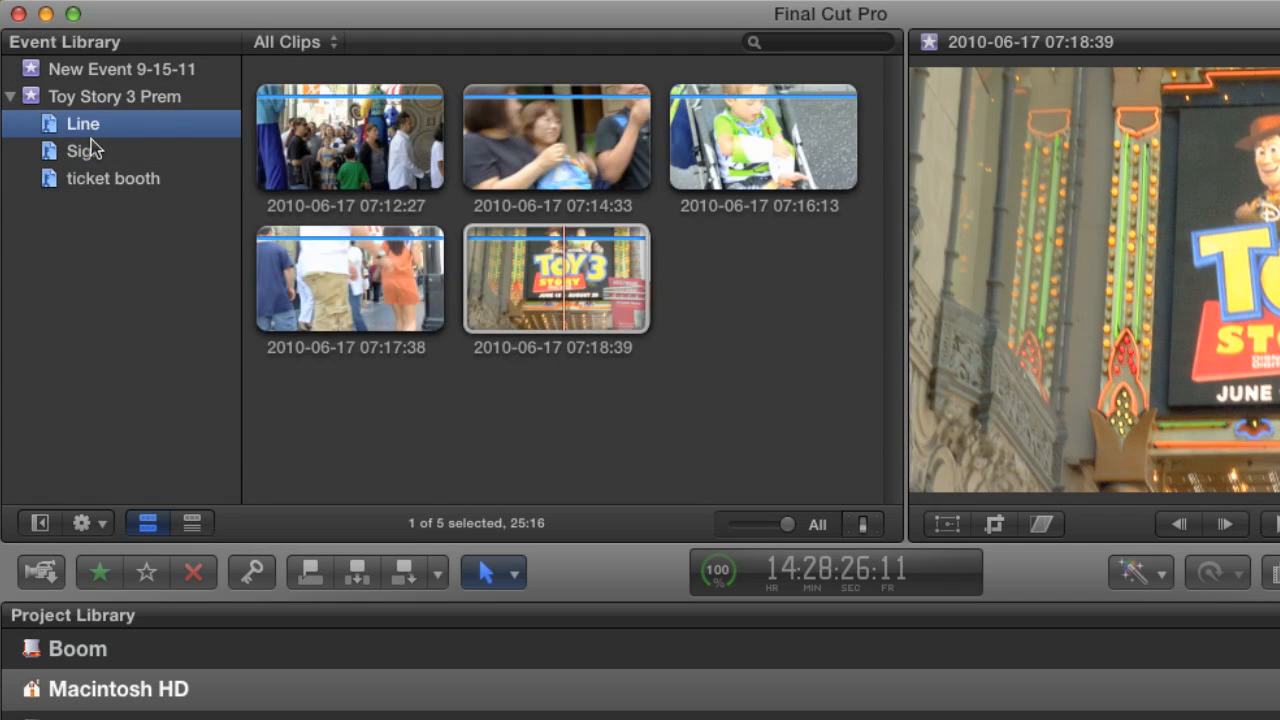
pyautogui.click(84, 152)
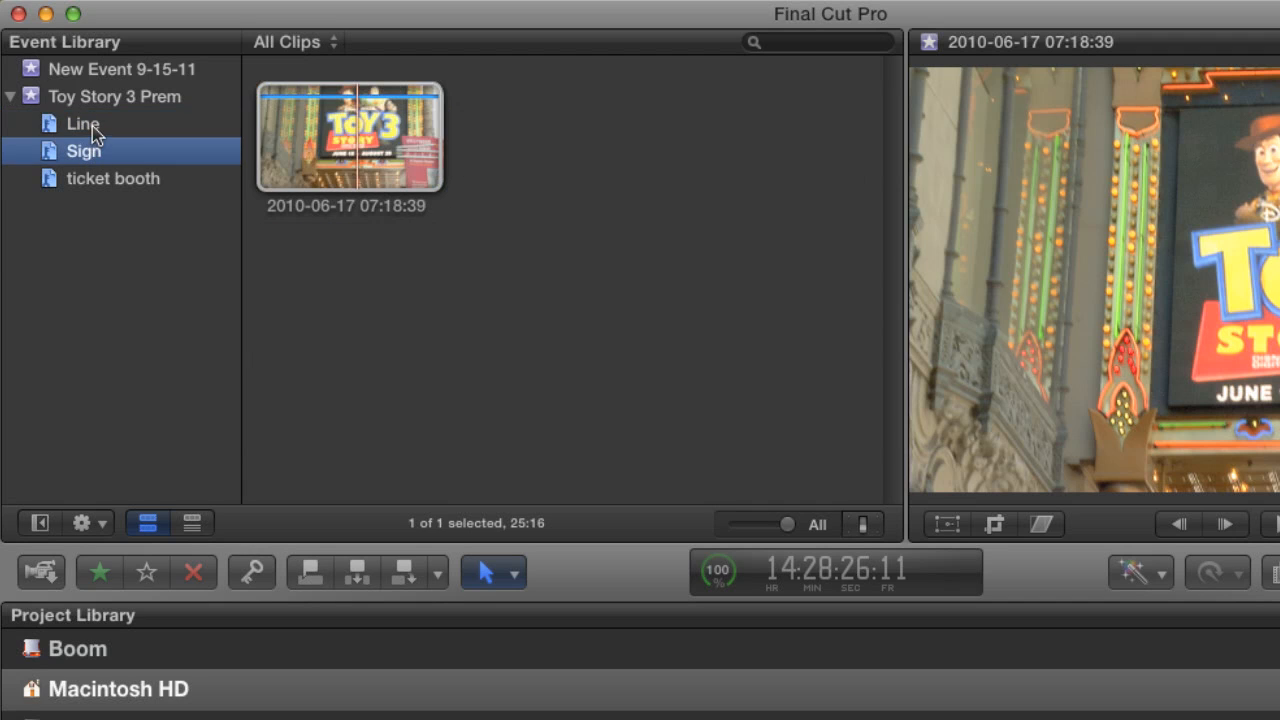
pyautogui.click(95, 134)
pyautogui.click(92, 152)
pyautogui.click(88, 128)
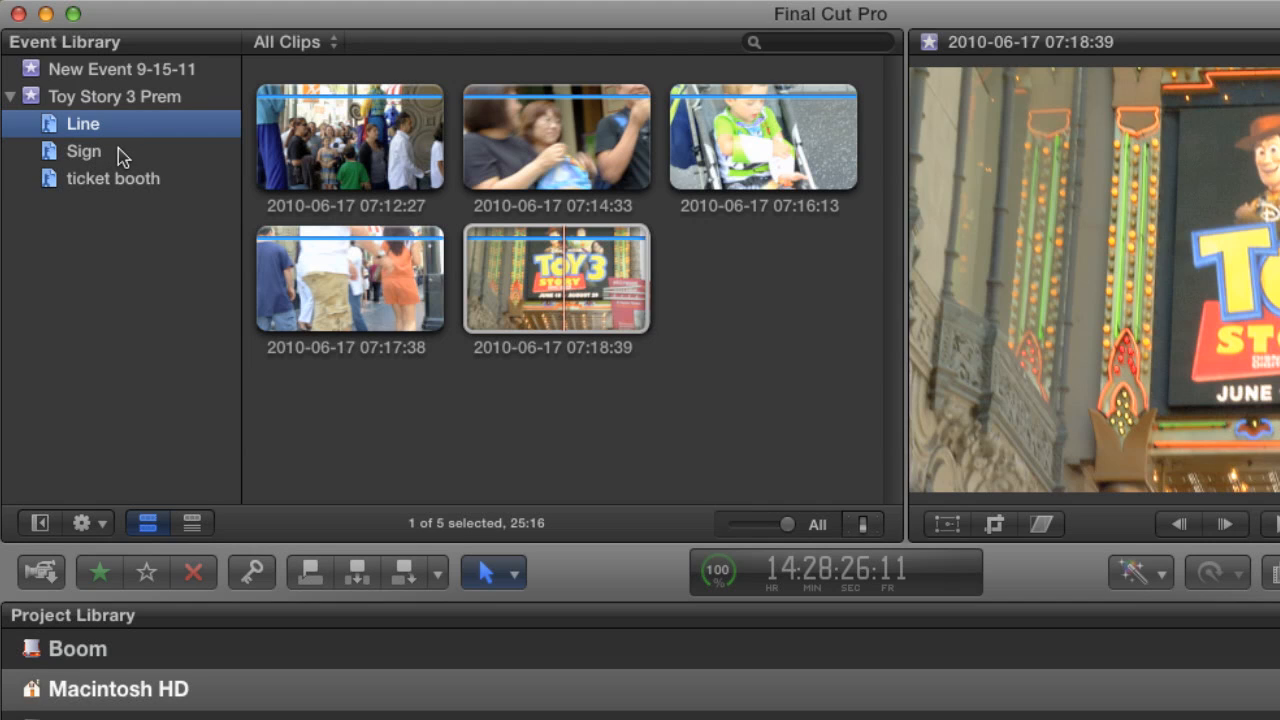
# Return to the Toy Story 3 Prem event and limit its clips to No Ratings or Keywords.
pyautogui.click(129, 100)
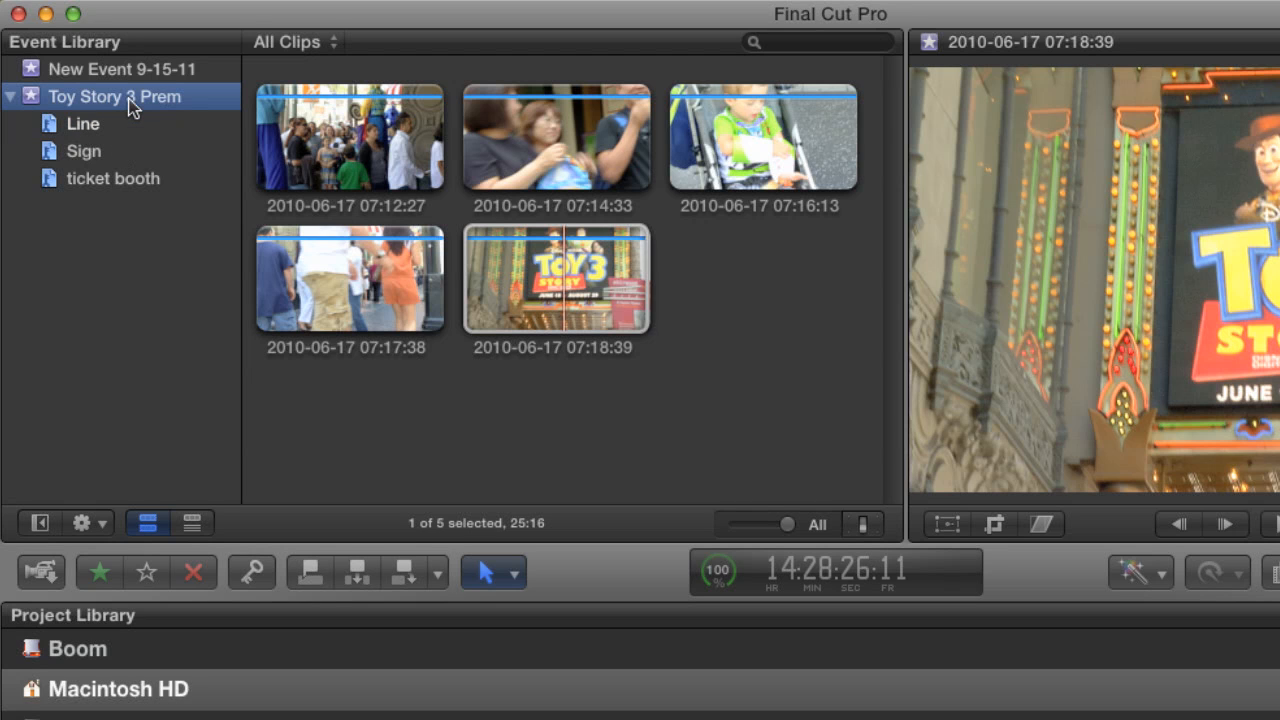
pyautogui.click(330, 48)
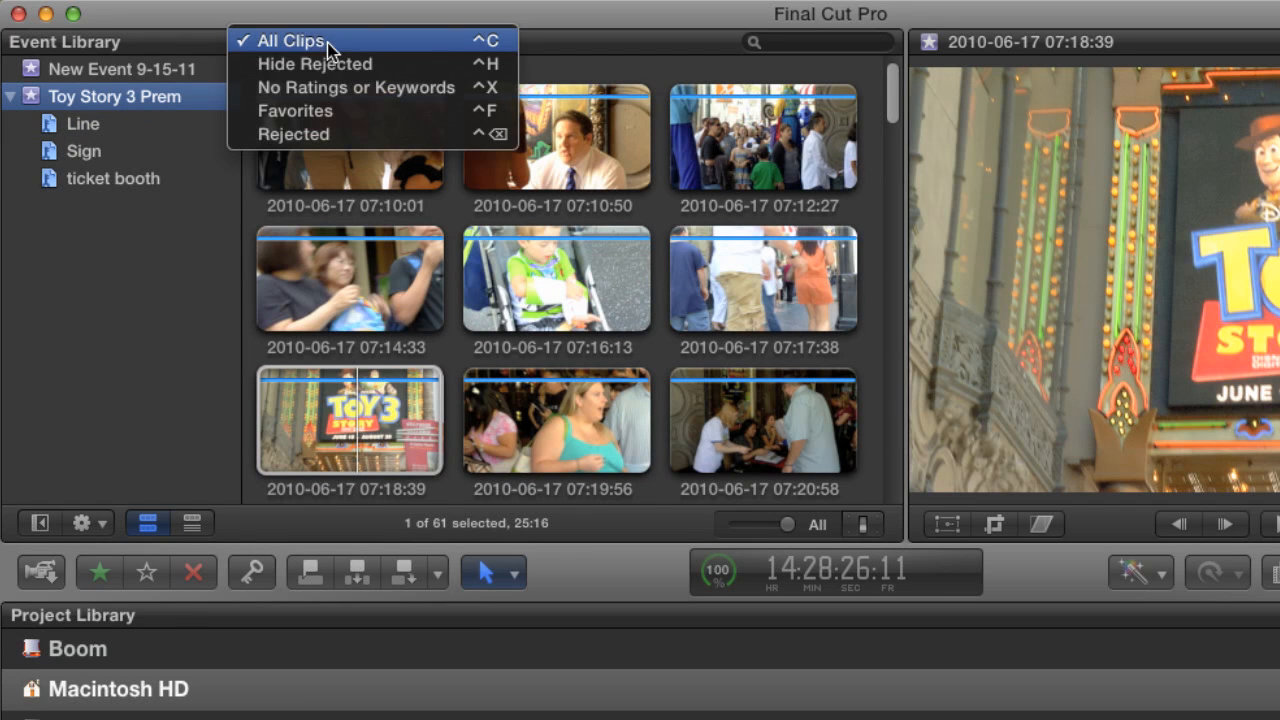
pyautogui.click(346, 88)
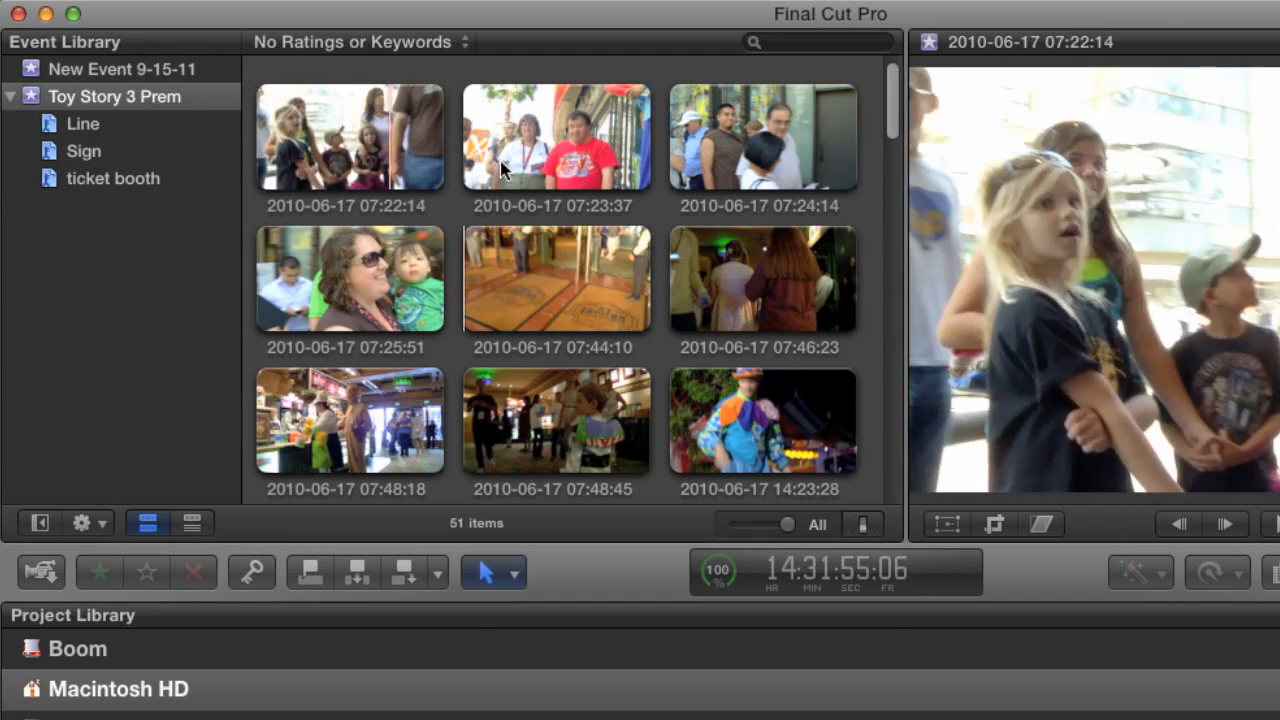
pyautogui.click(325, 155)
pyautogui.keyDown('shift'); pyautogui.click(720, 140); pyautogui.keyUp('shift')
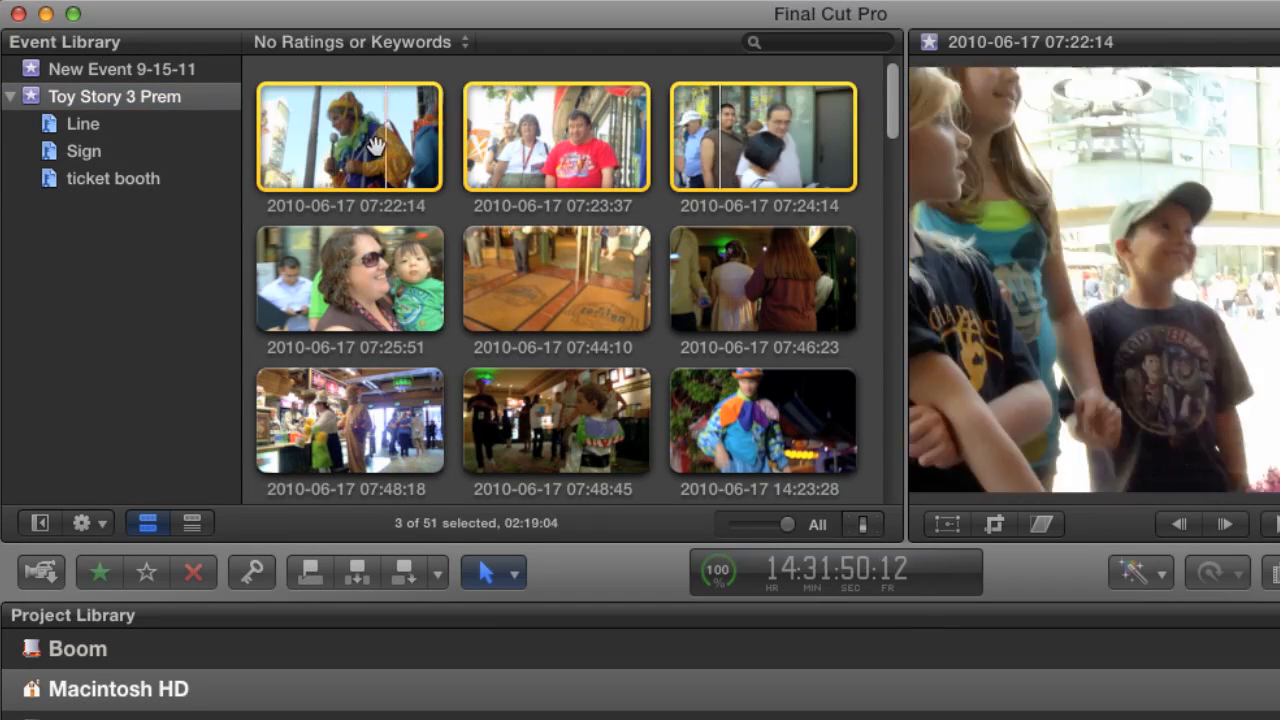
pyautogui.moveTo(375, 145); pyautogui.dragTo(145, 125)
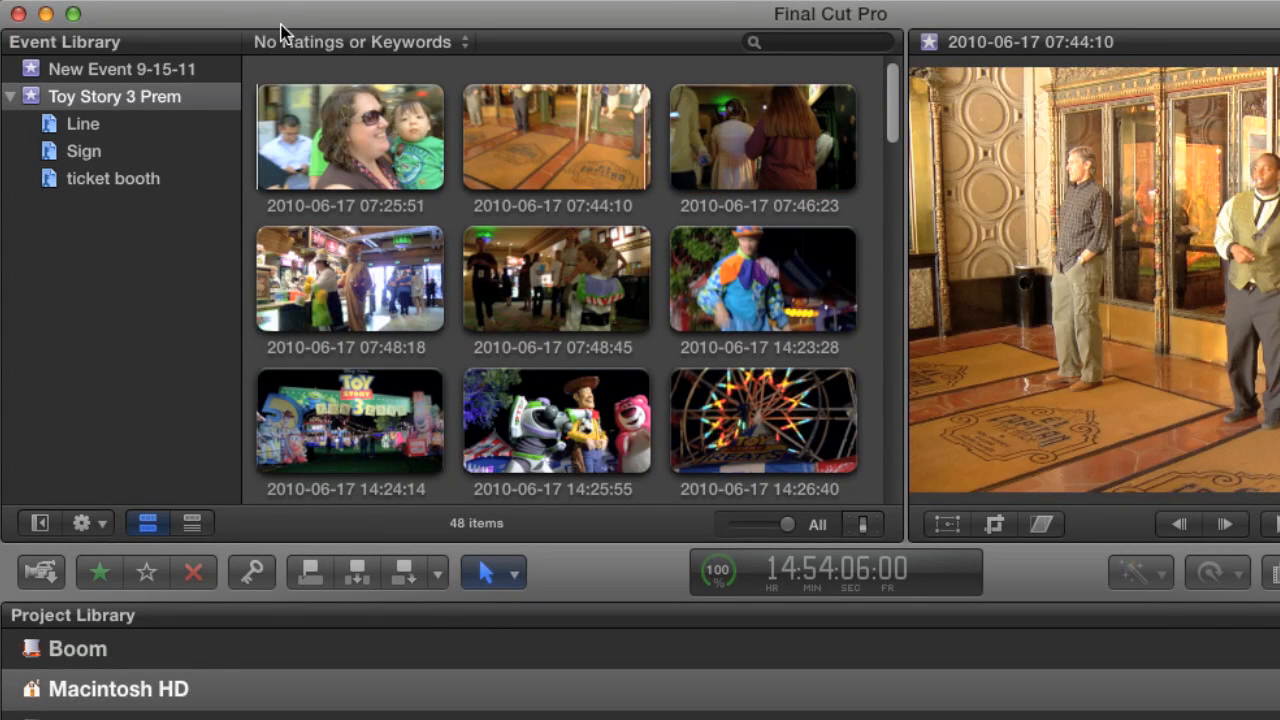
# Create a keyword collection named Lobby in the Toy Story 3 Prem event.
pyautogui.press('shift+super+k')
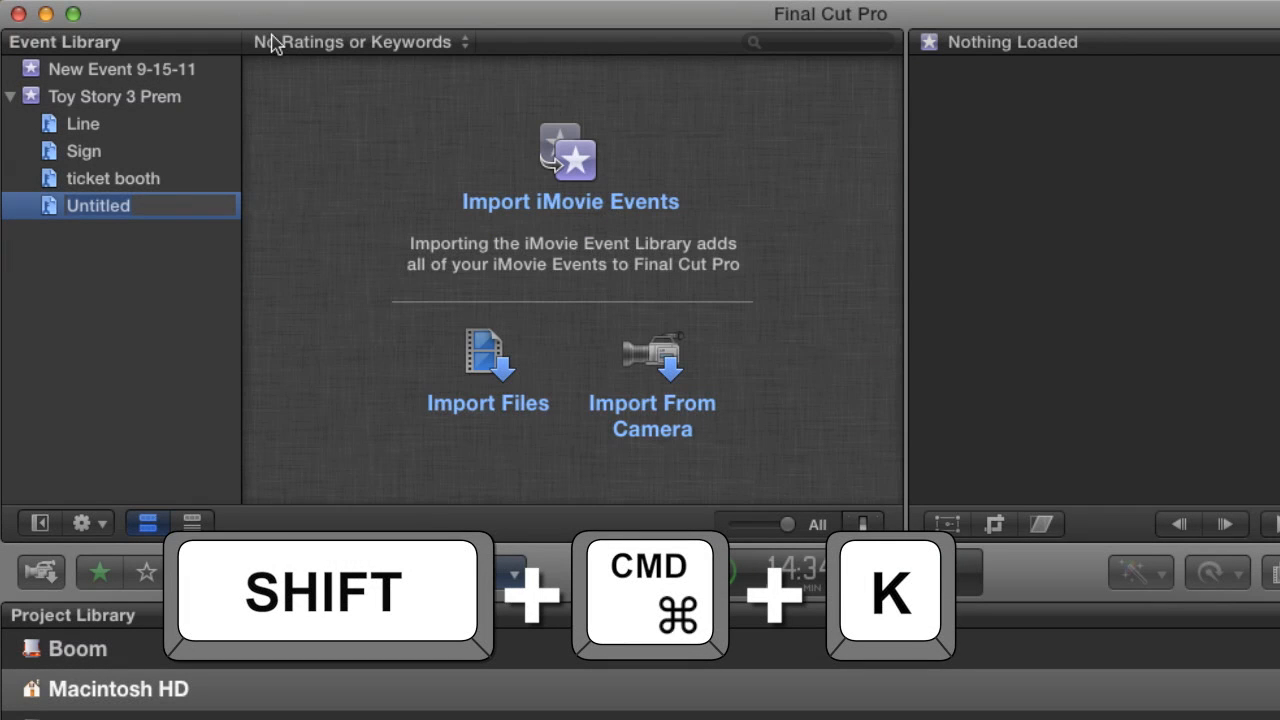
pyautogui.write('Lo')
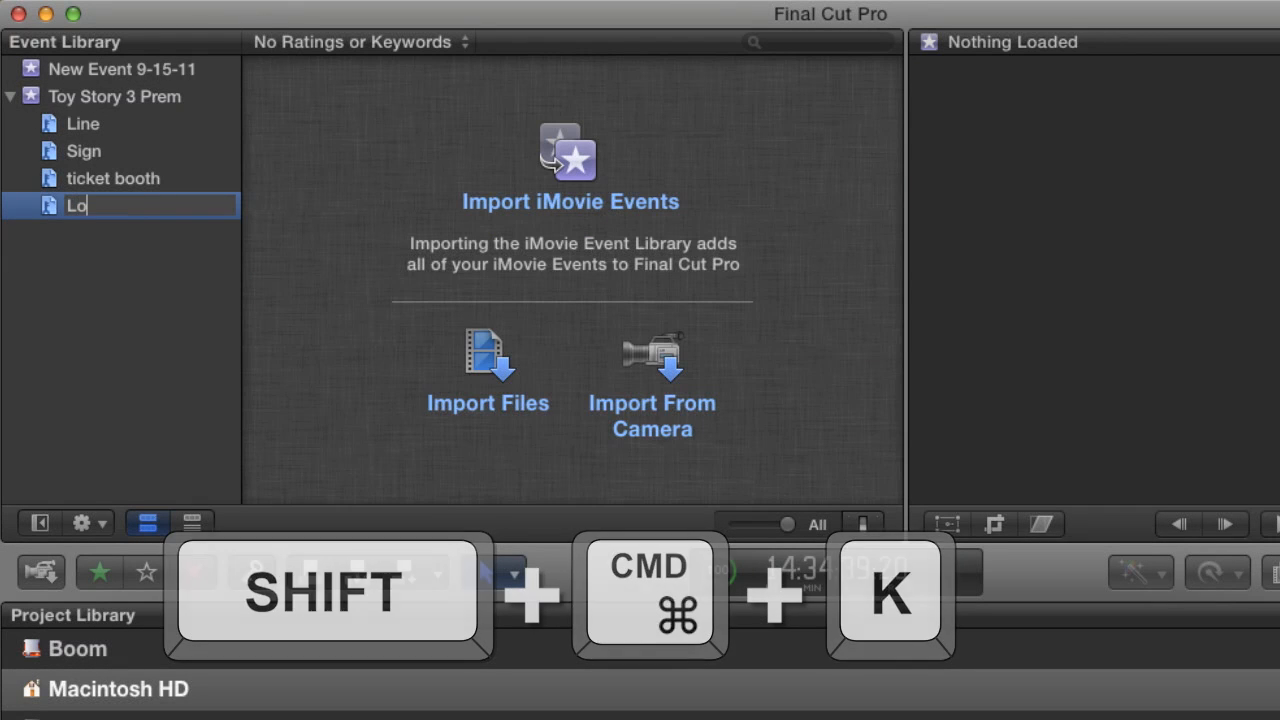
pyautogui.write('bby')
pyautogui.press('Return')
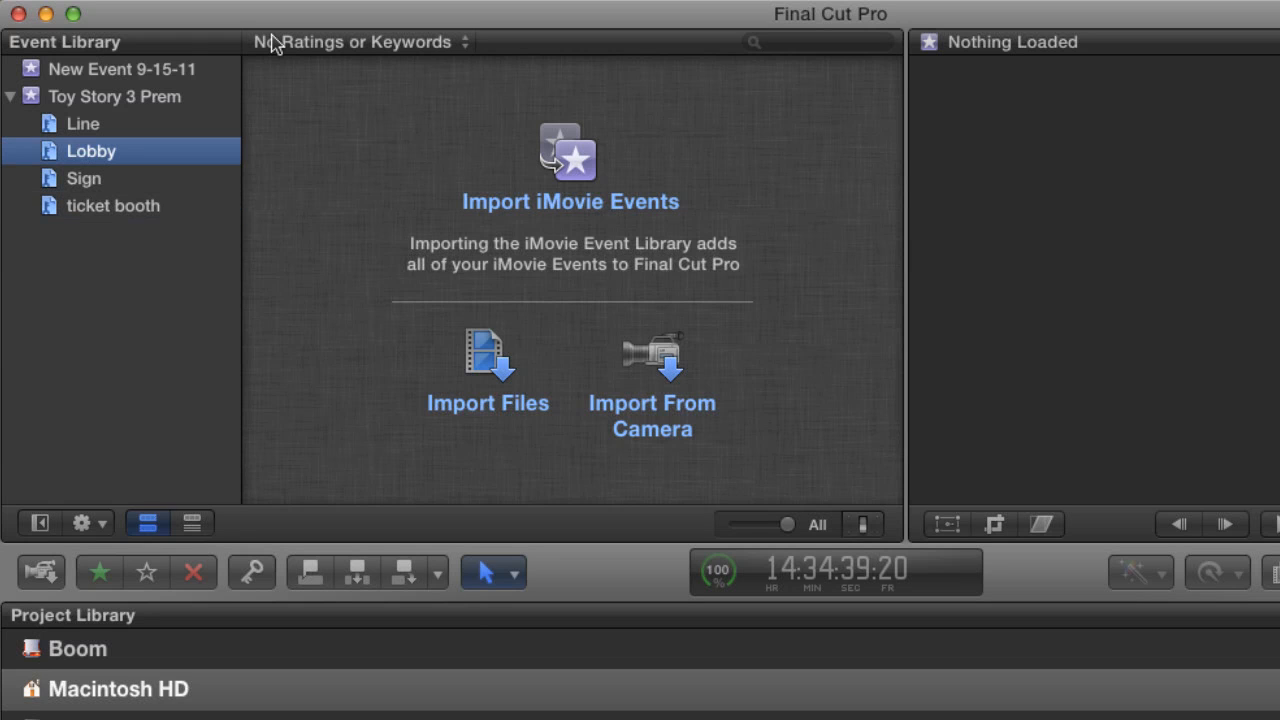
pyautogui.click(176, 99)
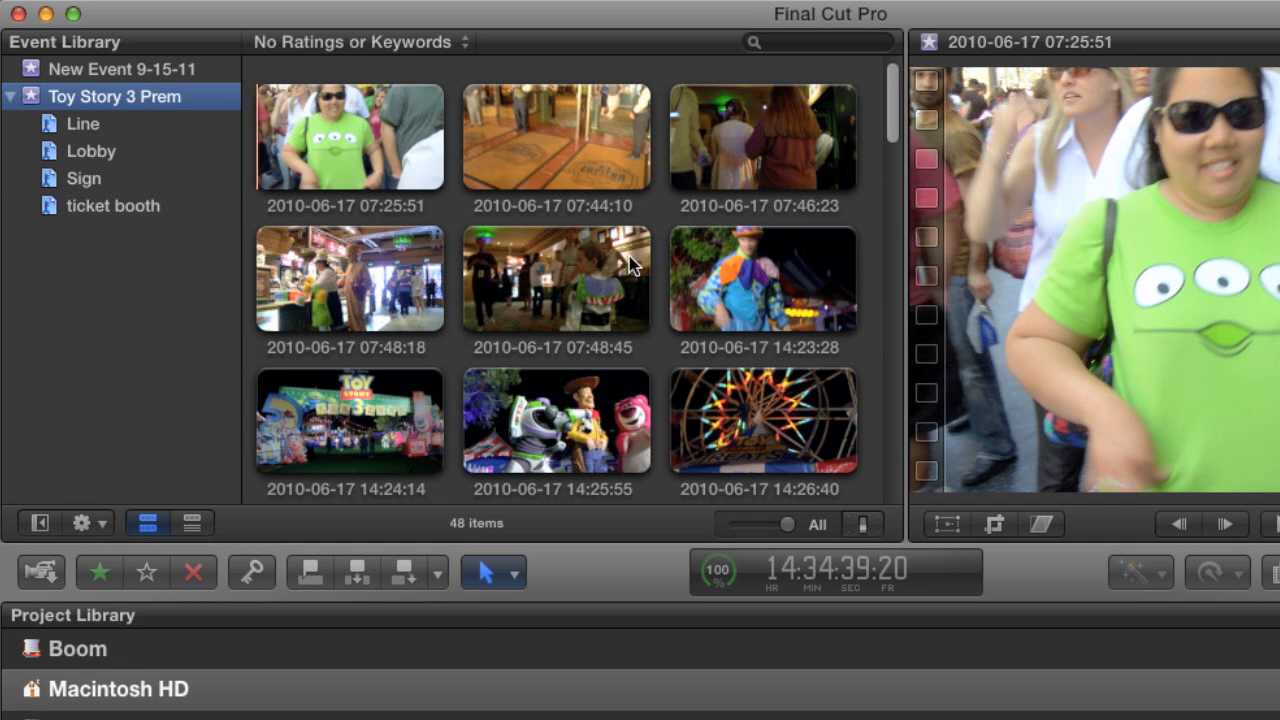
pyautogui.click(733, 158)
pyautogui.keyDown('super'); pyautogui.click(357, 287); pyautogui.keyUp('super')
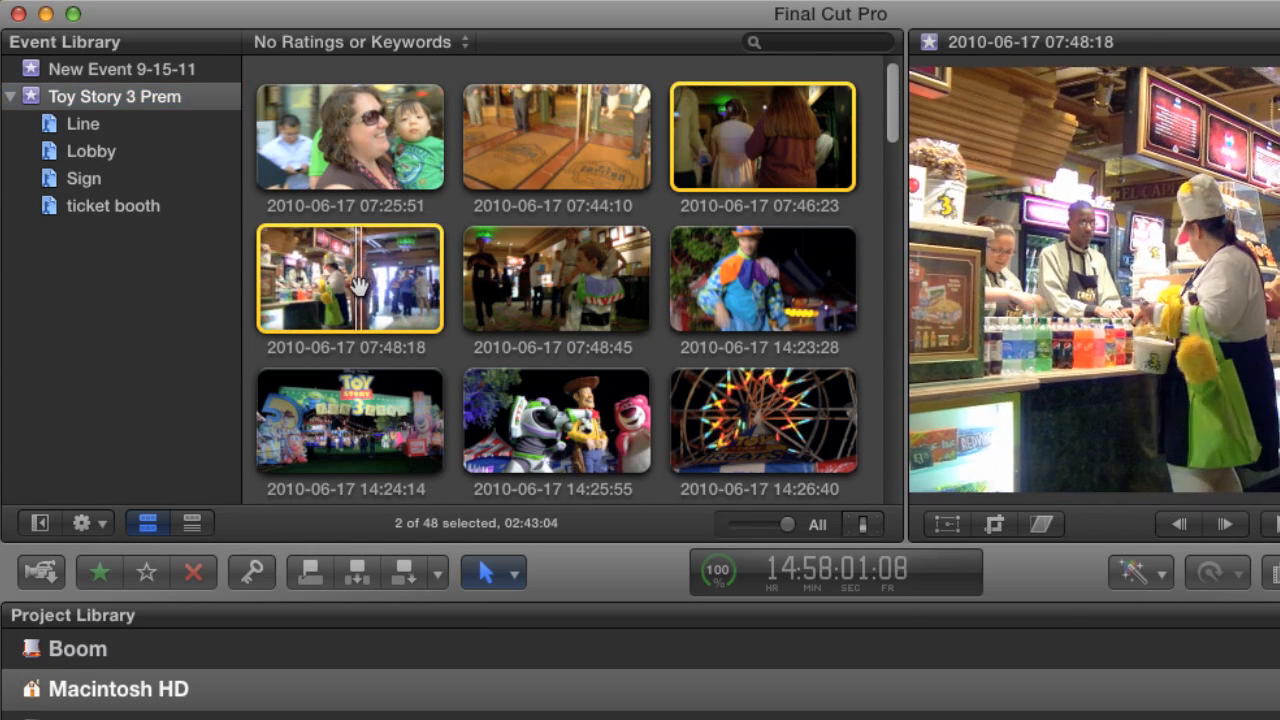
pyautogui.moveTo(357, 287); pyautogui.dragTo(125, 152)
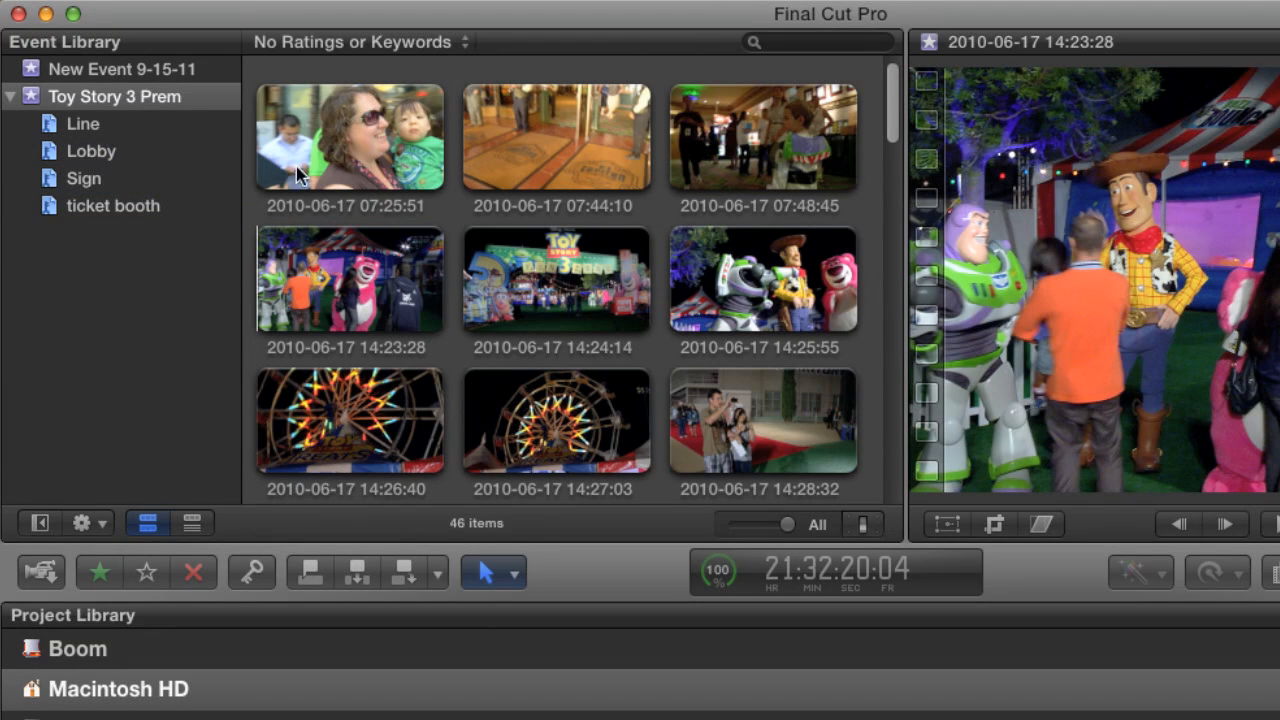
pyautogui.click(745, 160)
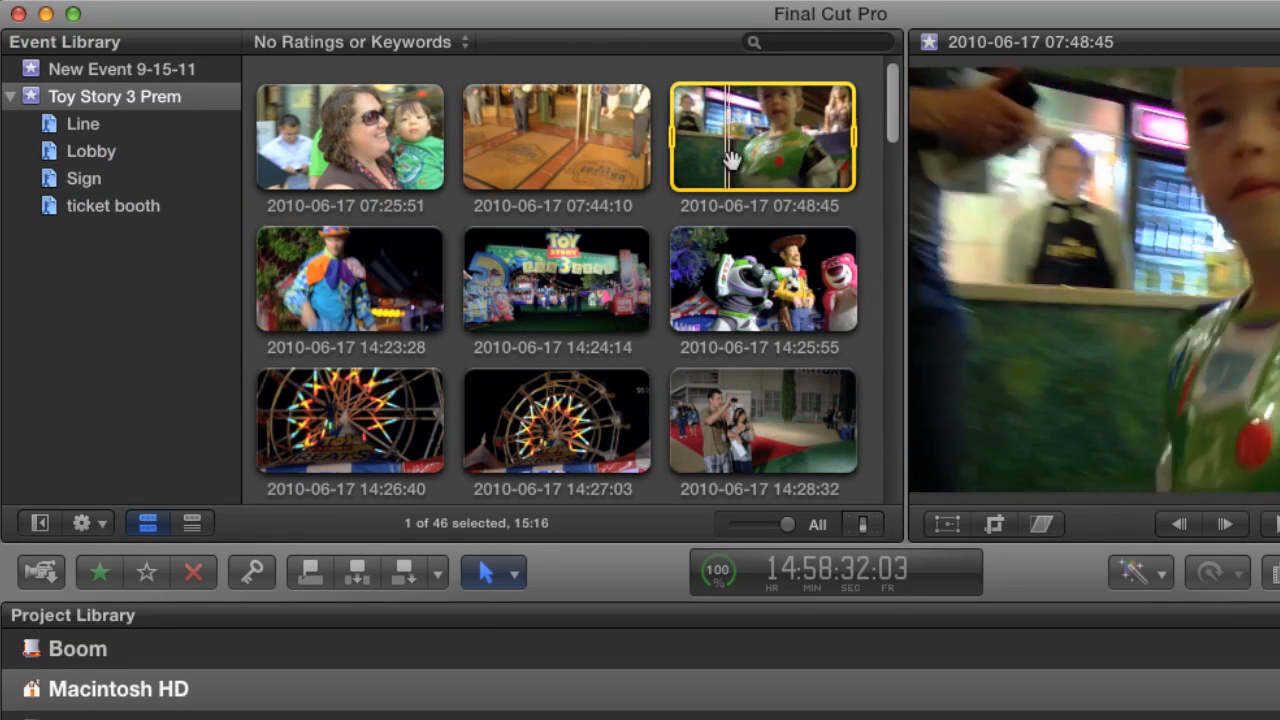
pyautogui.moveTo(745, 160); pyautogui.dragTo(123, 152)
# Create a folder named Interior in the Toy Story 3 Prem event.
pyautogui.click(135, 96)
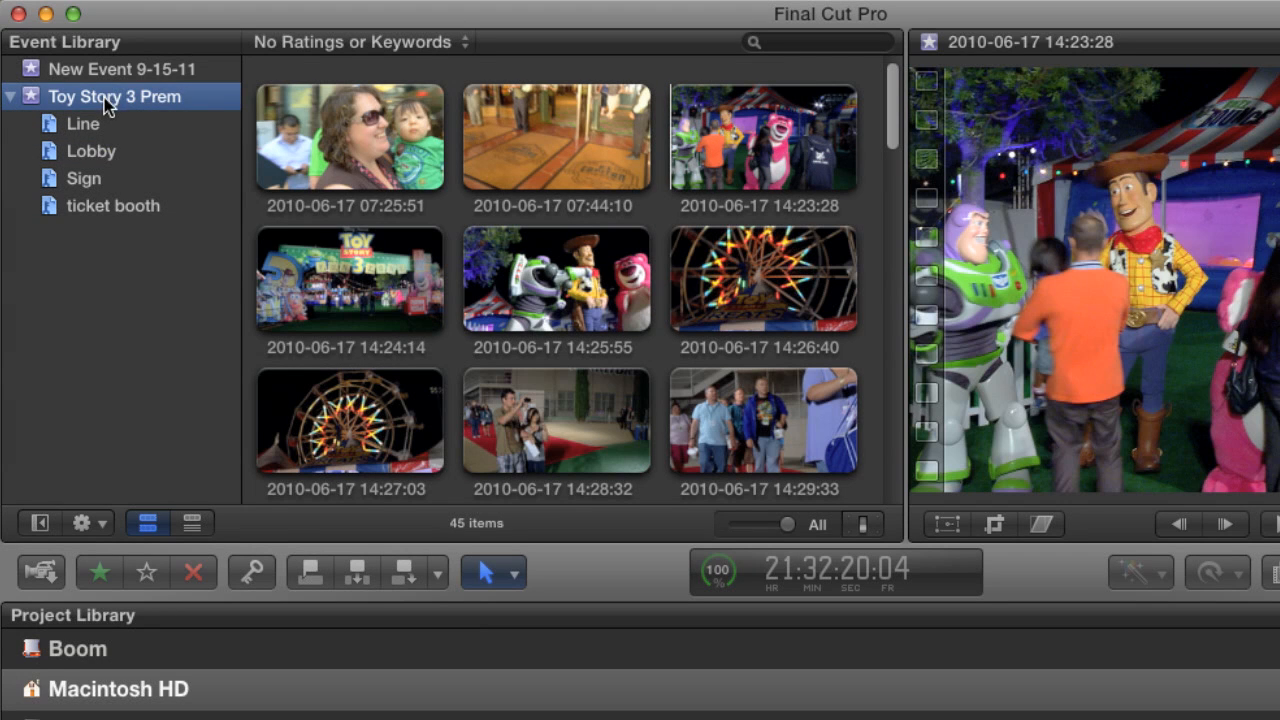
pyautogui.rightClick(104, 99)
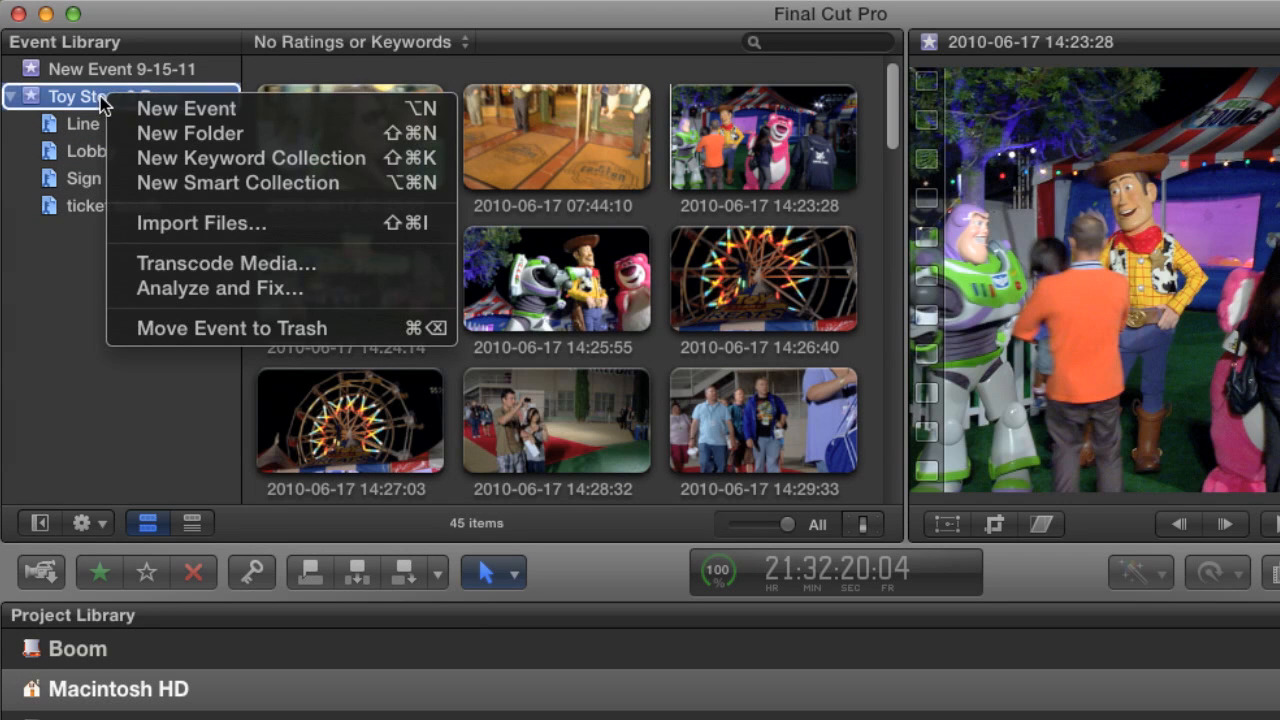
pyautogui.click(183, 134)
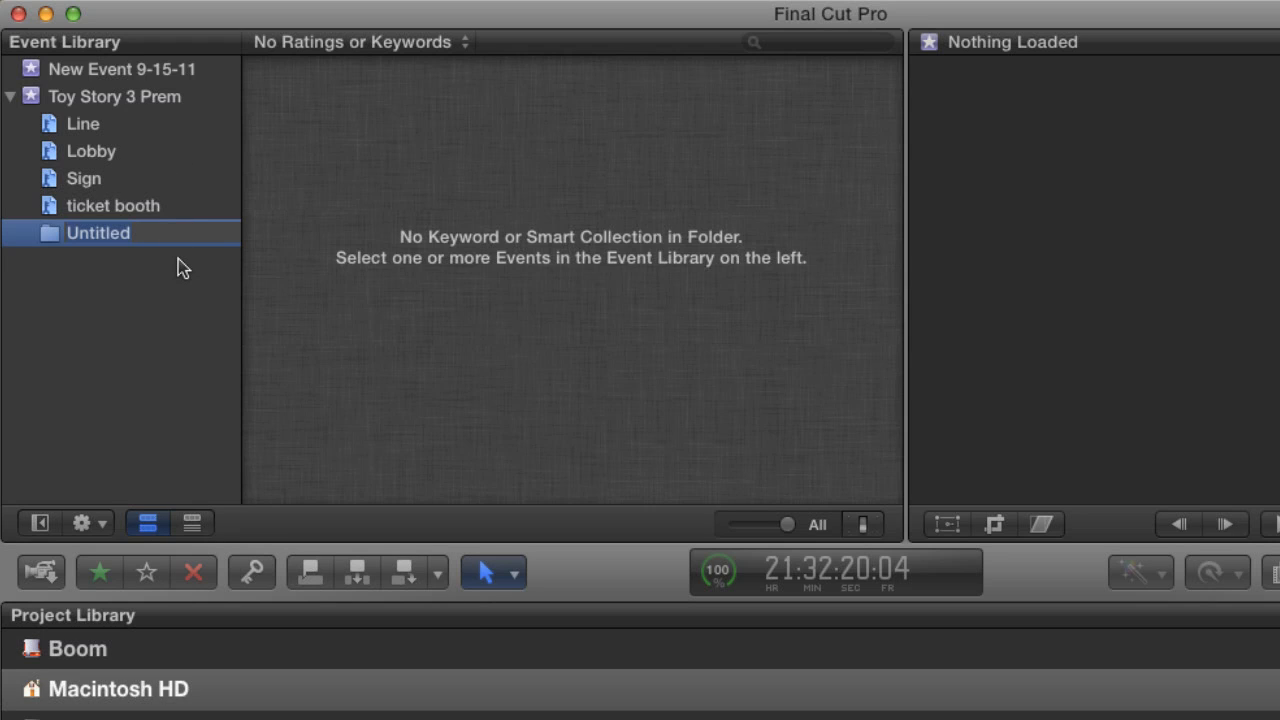
pyautogui.write('Interior')
pyautogui.press('Return')
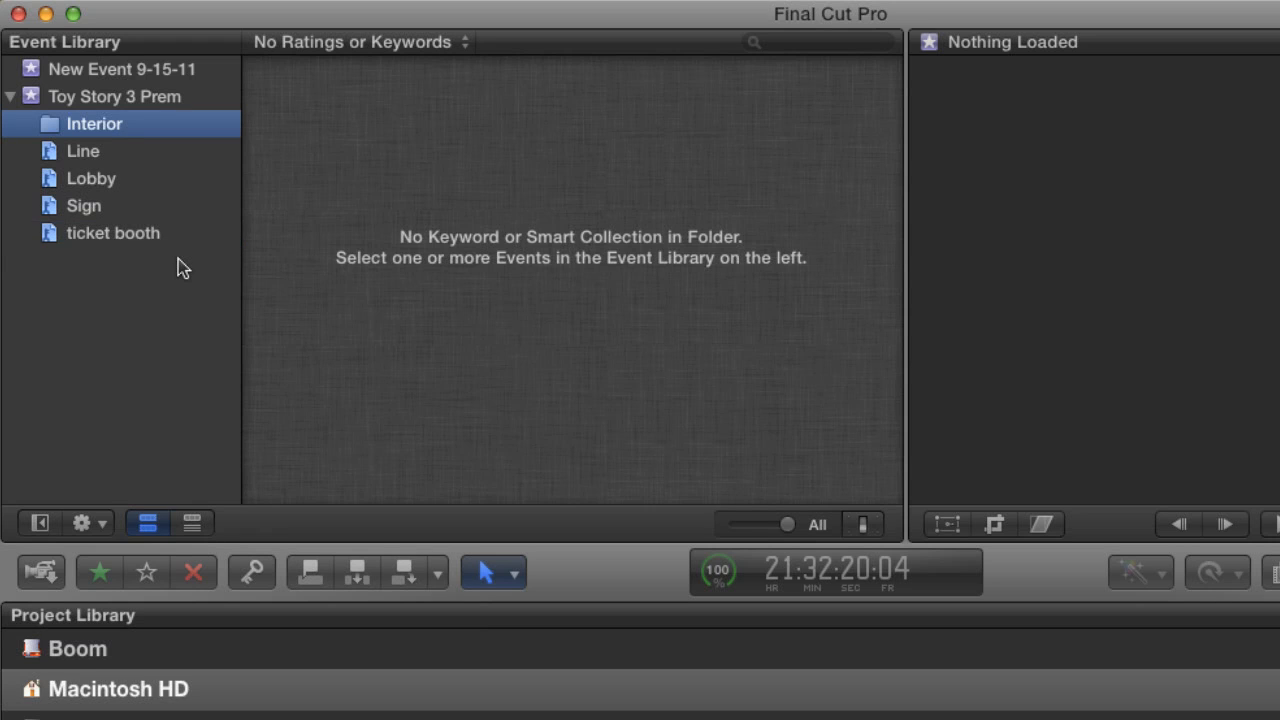
# Create a folder named Exterior in the Toy Story 3 Prem event.
pyautogui.click(174, 99)
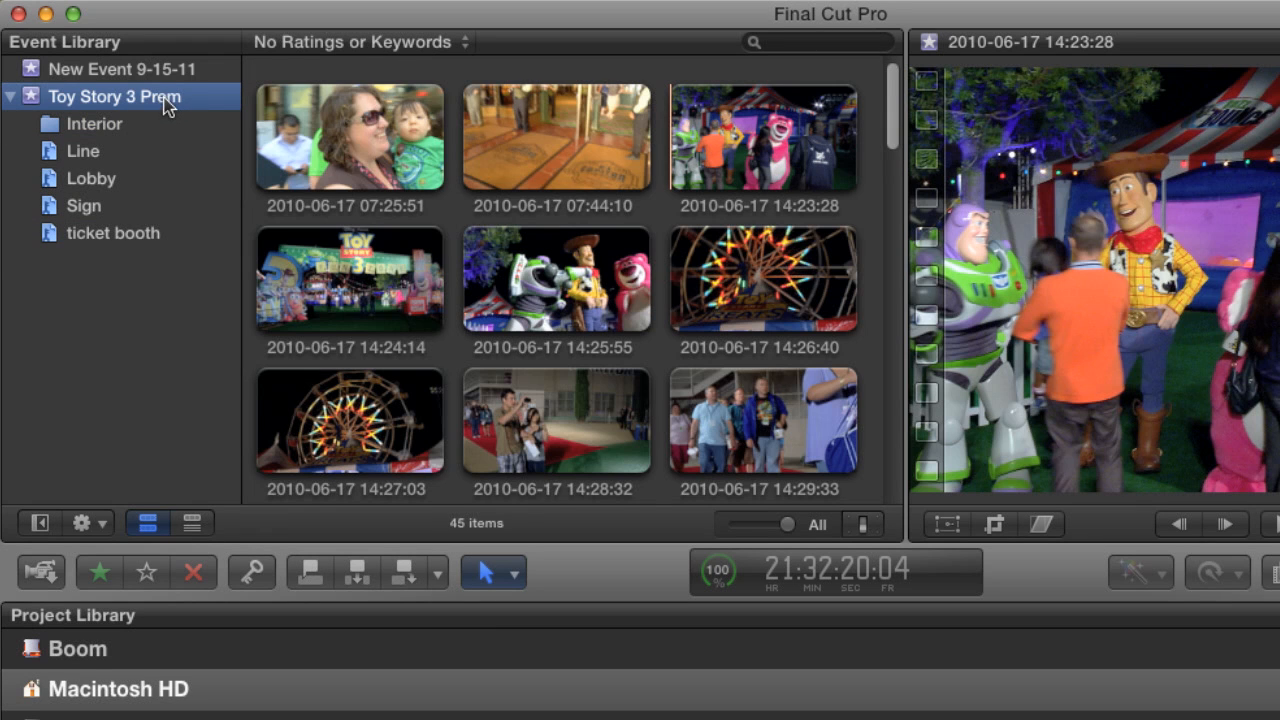
pyautogui.rightClick(169, 99)
pyautogui.click(222, 133)
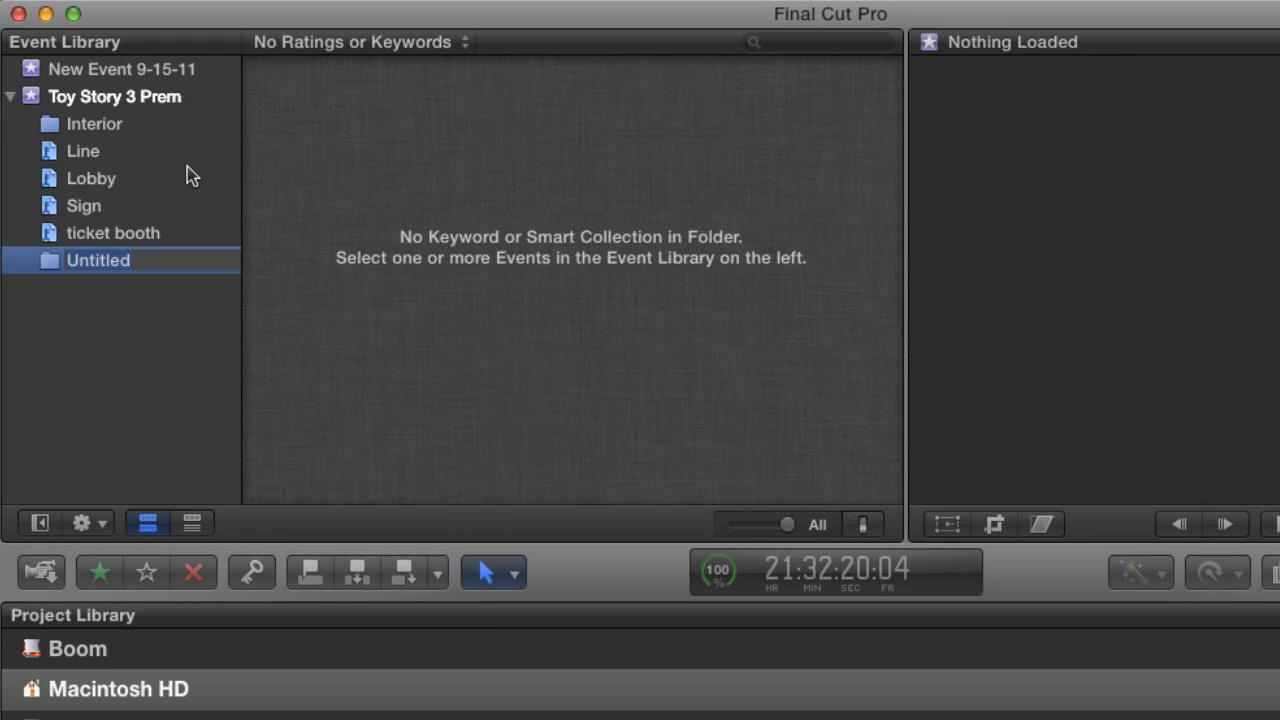
pyautogui.write('Exterior')
pyautogui.press('Return')
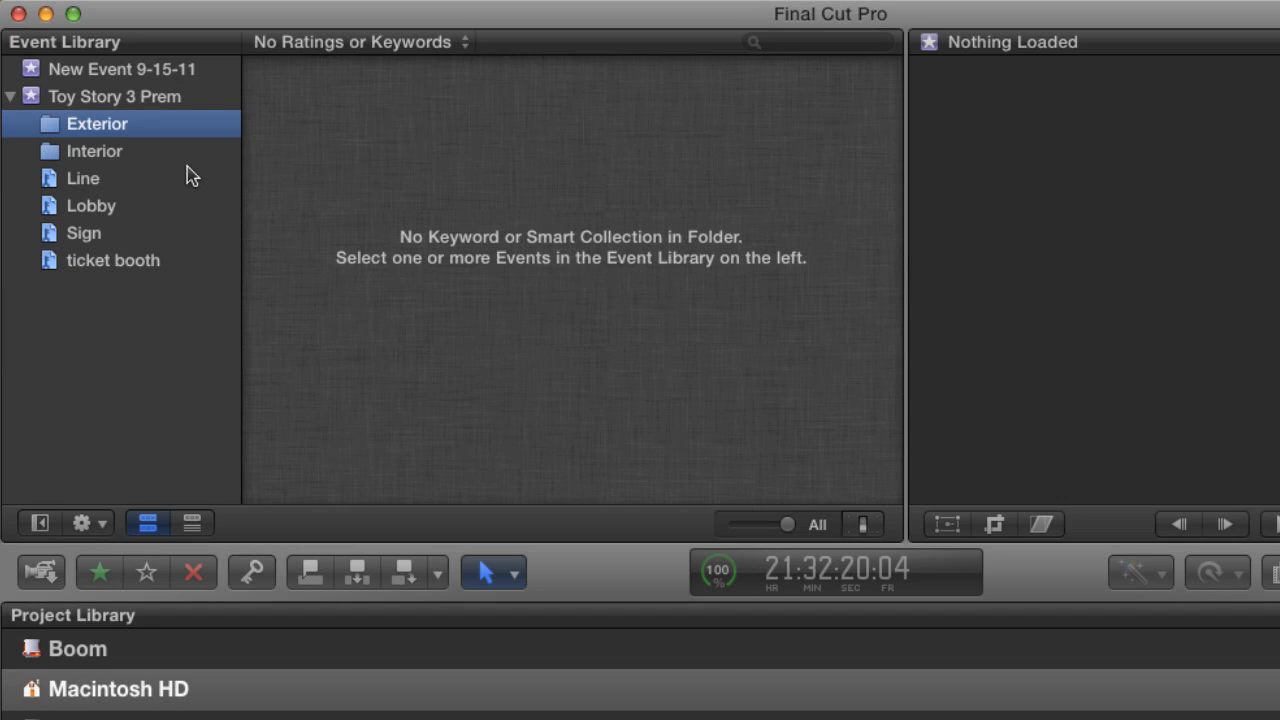
# Move the Line, Sign and ticket booth keyword collections into the Exterior folder and Lobby into the Interior folder.
pyautogui.click(119, 160)
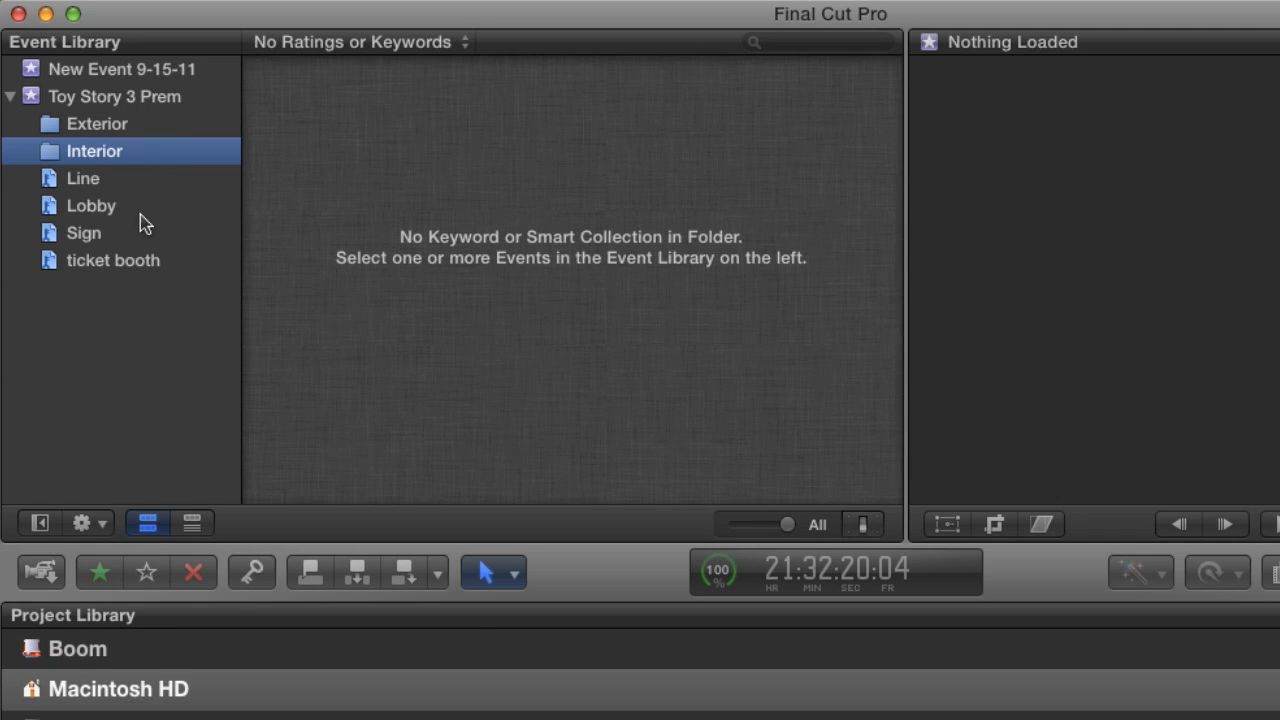
pyautogui.click(88, 180)
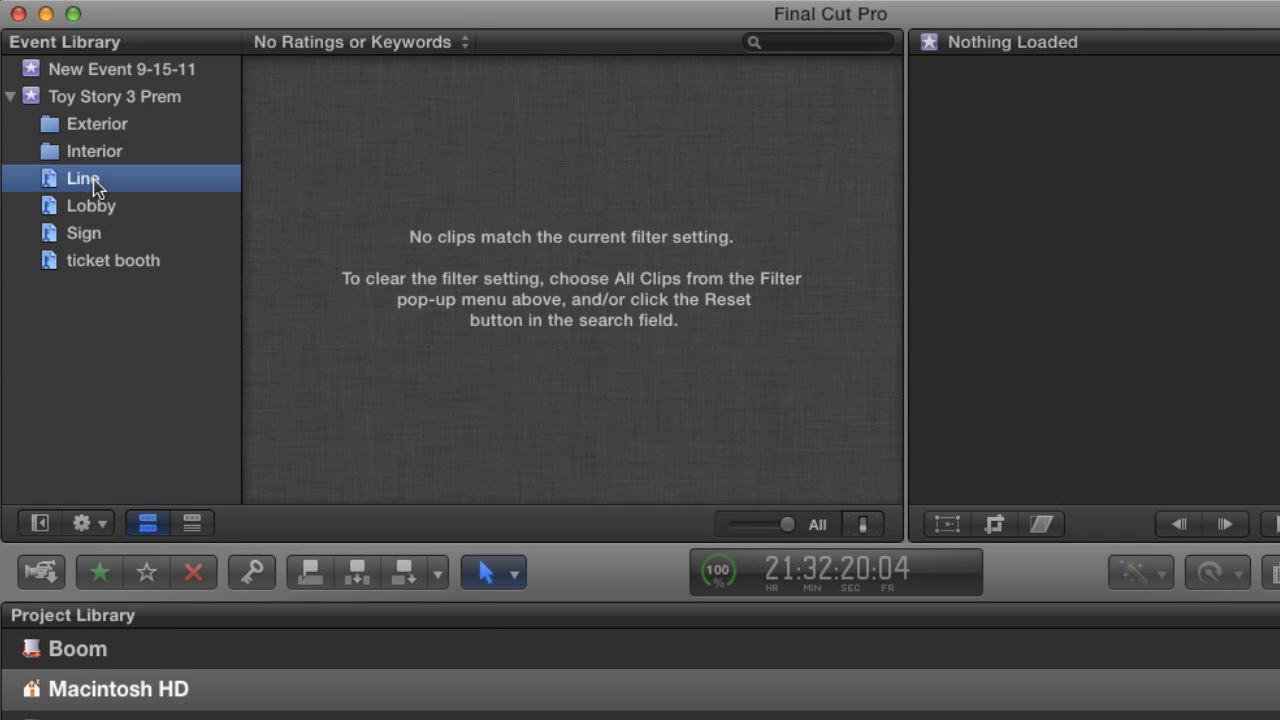
pyautogui.keyDown('super'); pyautogui.click(97, 236); pyautogui.keyUp('super')
pyautogui.keyDown('super'); pyautogui.click(104, 264); pyautogui.keyUp('super')
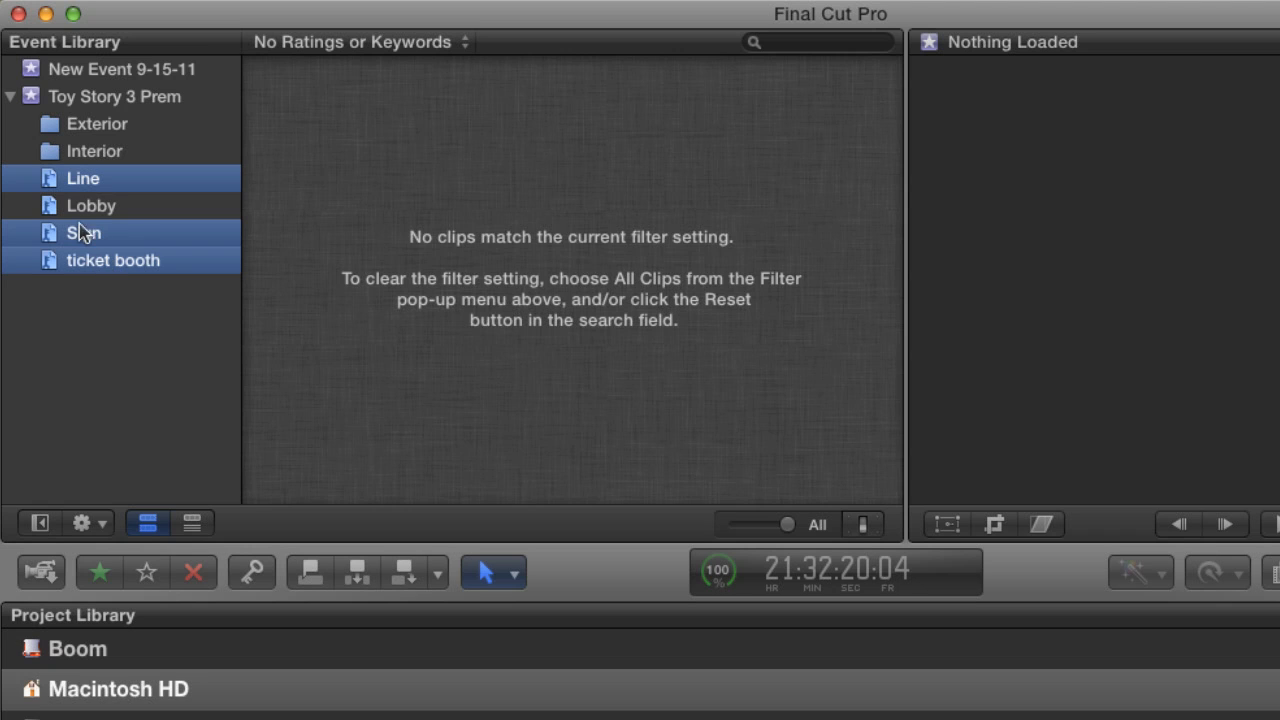
pyautogui.moveTo(47, 180); pyautogui.dragTo(86, 126)
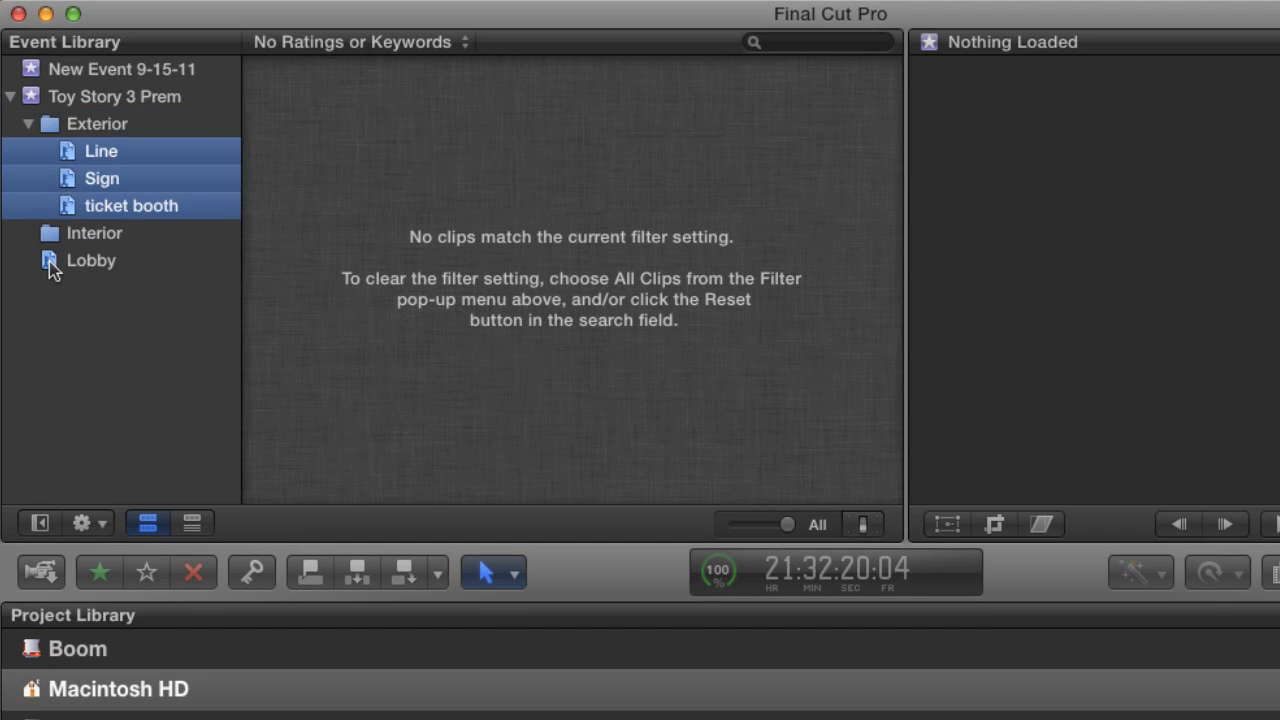
pyautogui.moveTo(52, 270); pyautogui.dragTo(62, 242)
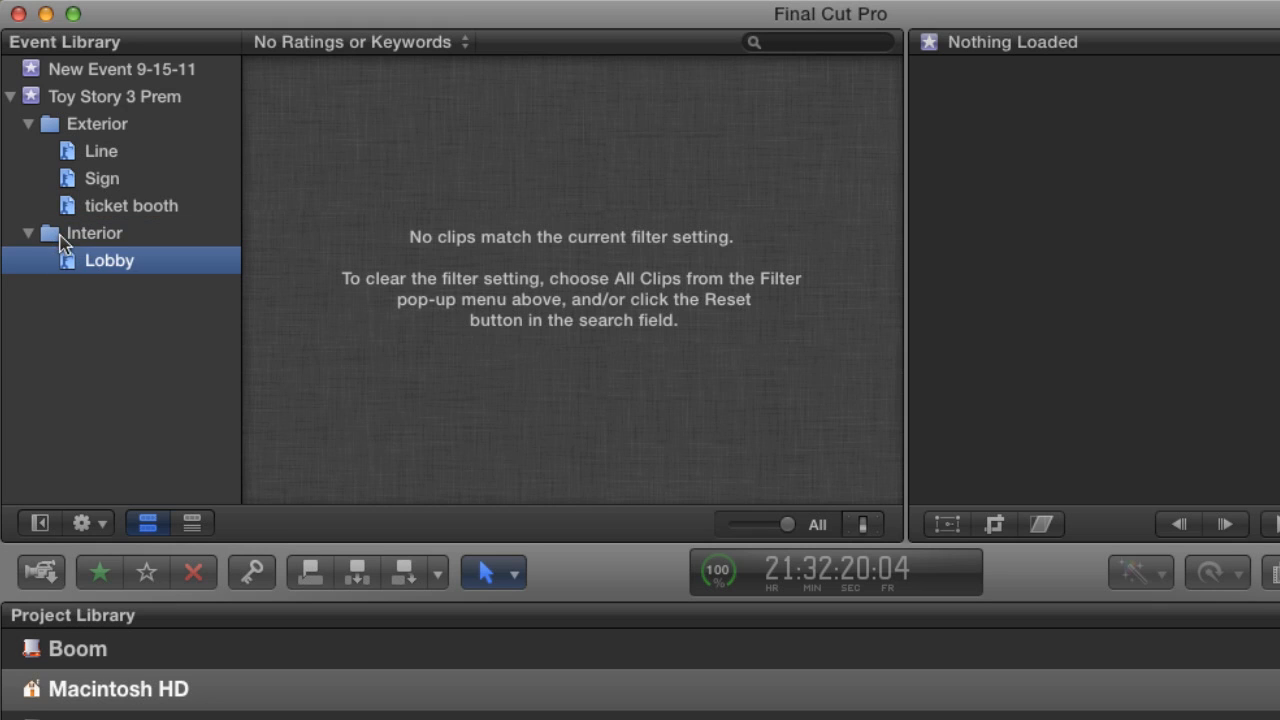
# Review the new folder structure of the Toy Story 3 Prem event, collapsing Exterior and checking the Line and Lobby collections.
pyautogui.click(103, 129)
pyautogui.click(108, 154)
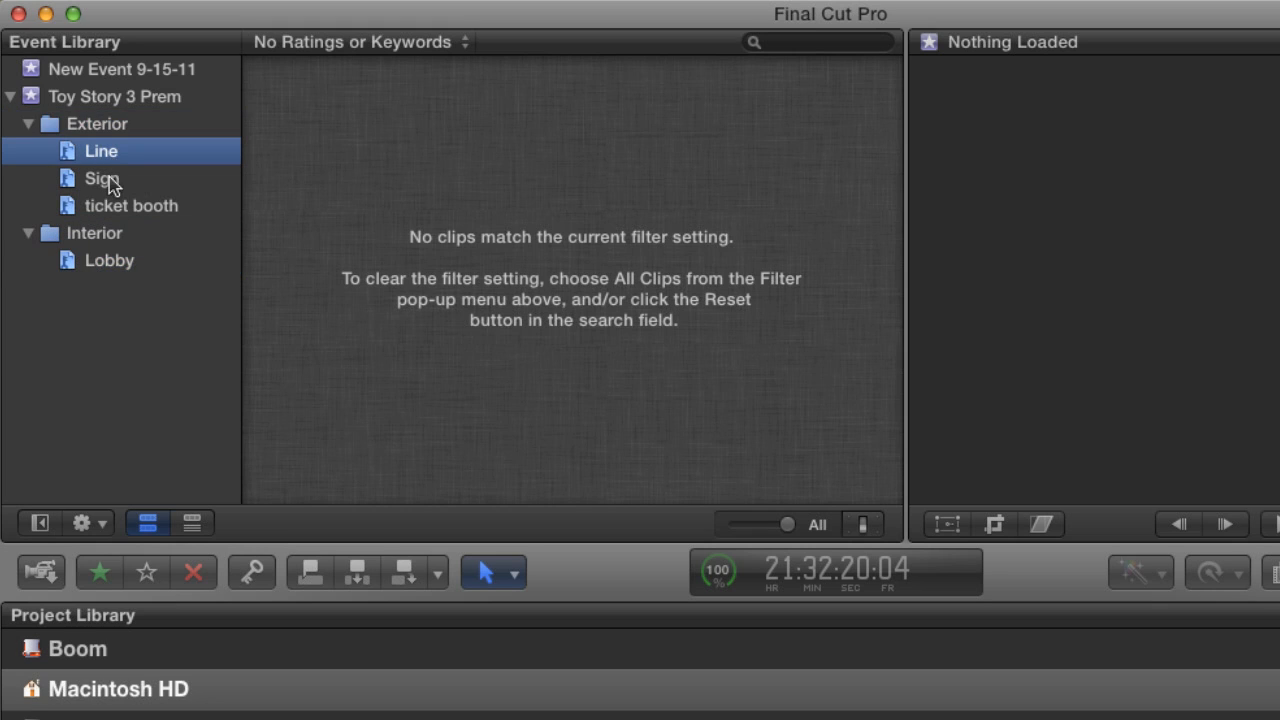
pyautogui.click(102, 100)
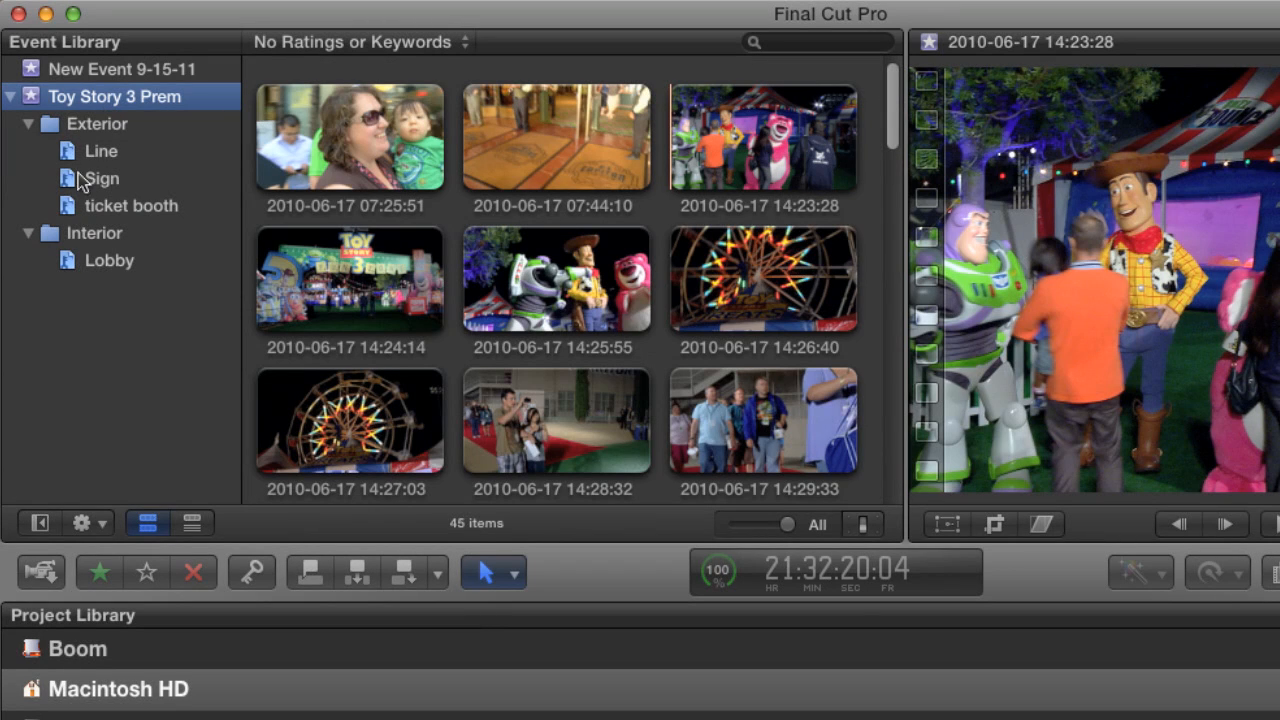
pyautogui.click(29, 126)
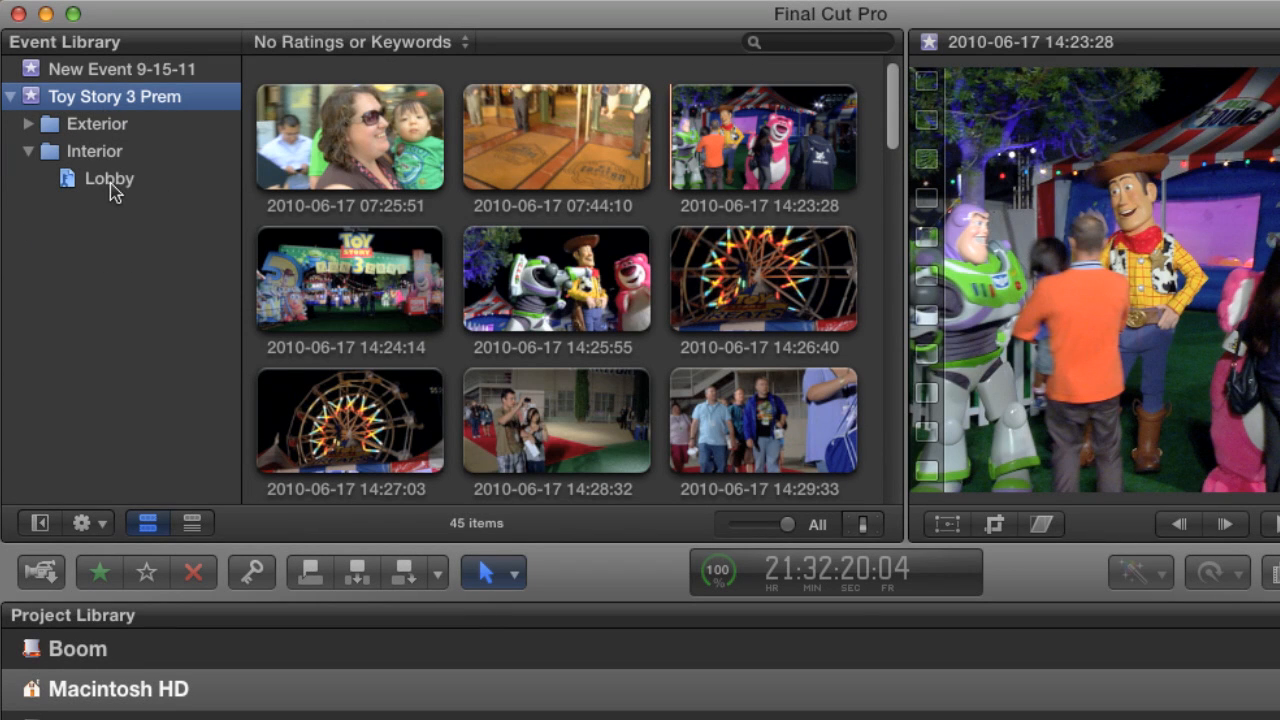
pyautogui.click(109, 184)
pyautogui.click(86, 122)
pyautogui.click(99, 101)
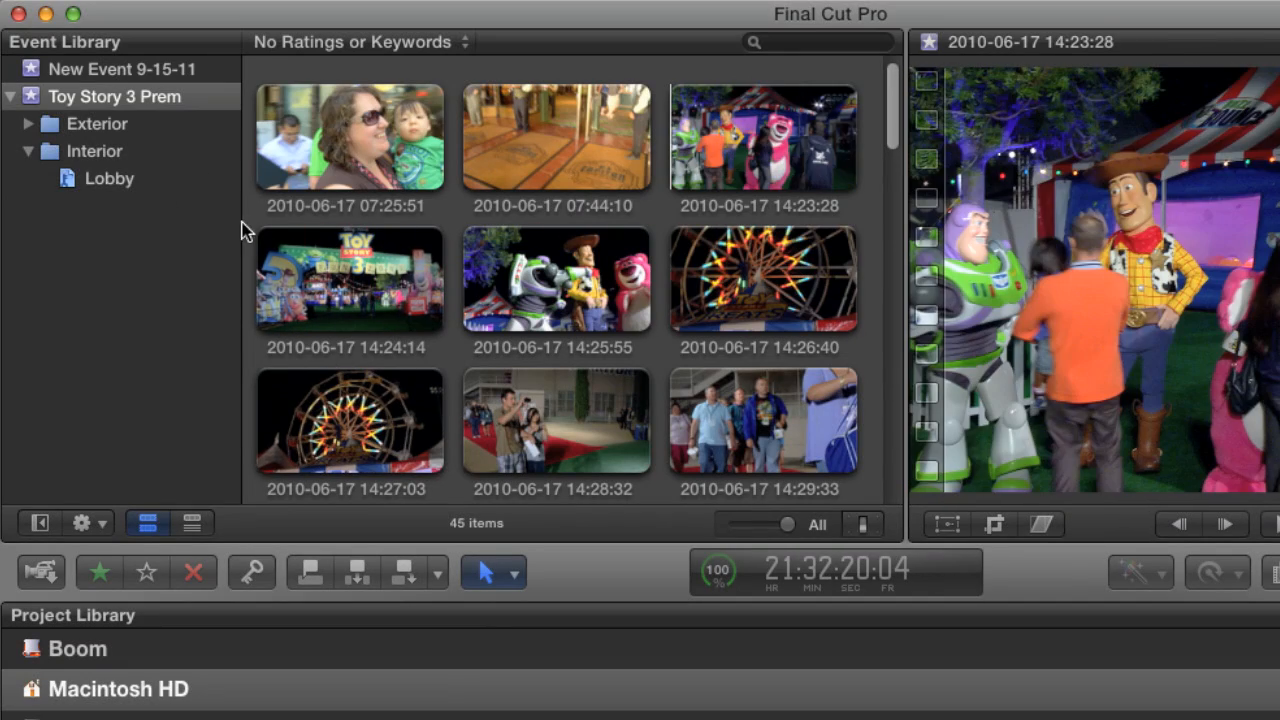
# Expand the Exterior folder and create a subfolder named Fair inside it.
pyautogui.click(29, 124)
pyautogui.click(60, 128)
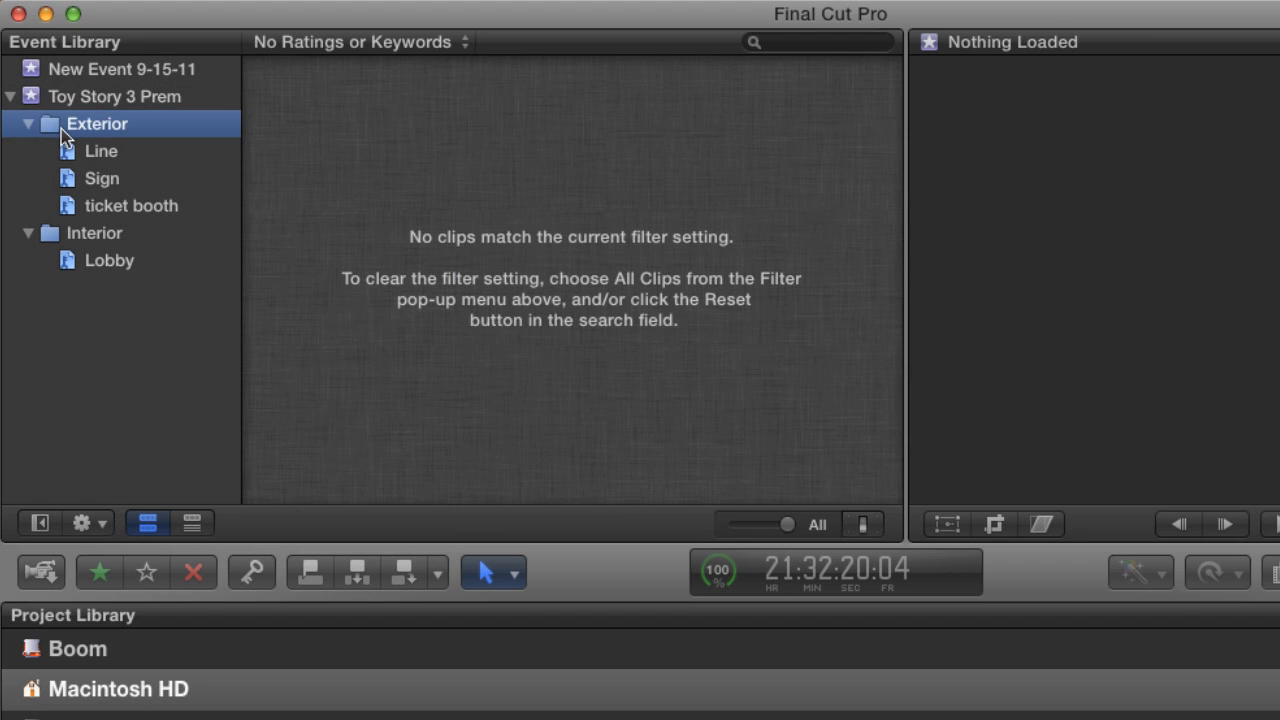
pyautogui.press('shift+super+n')
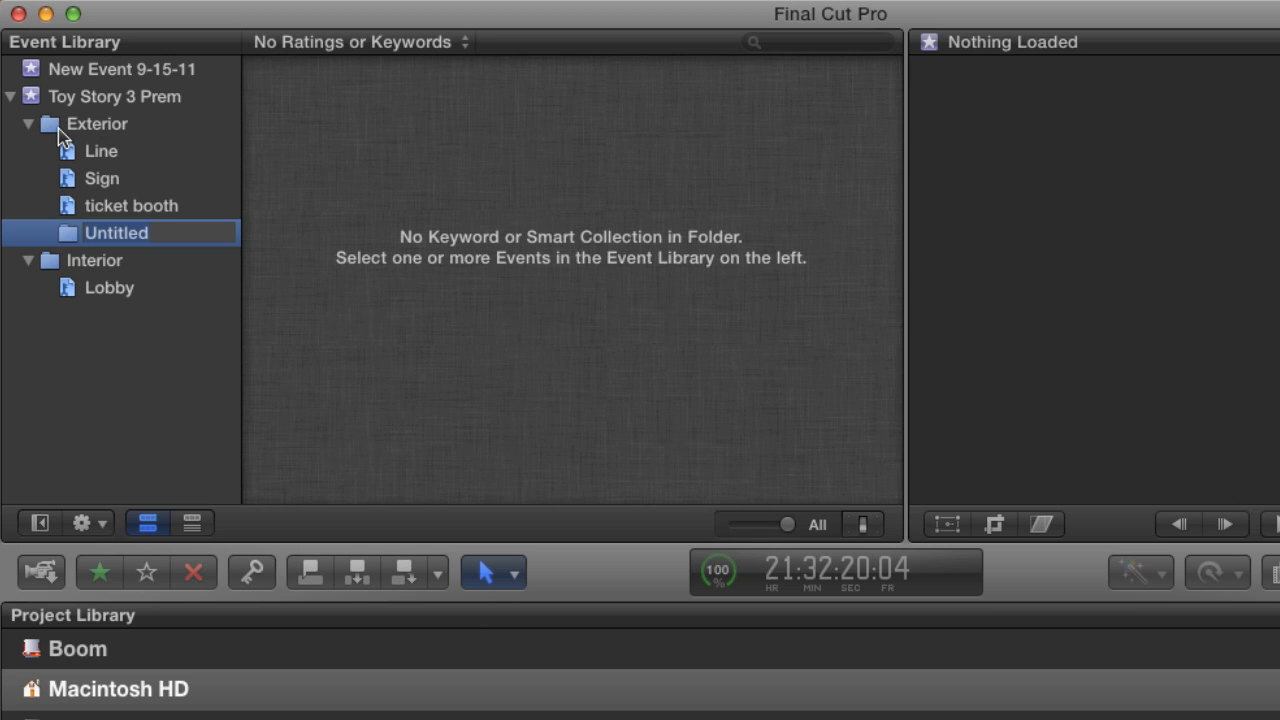
pyautogui.write('Fair')
pyautogui.press('Return')
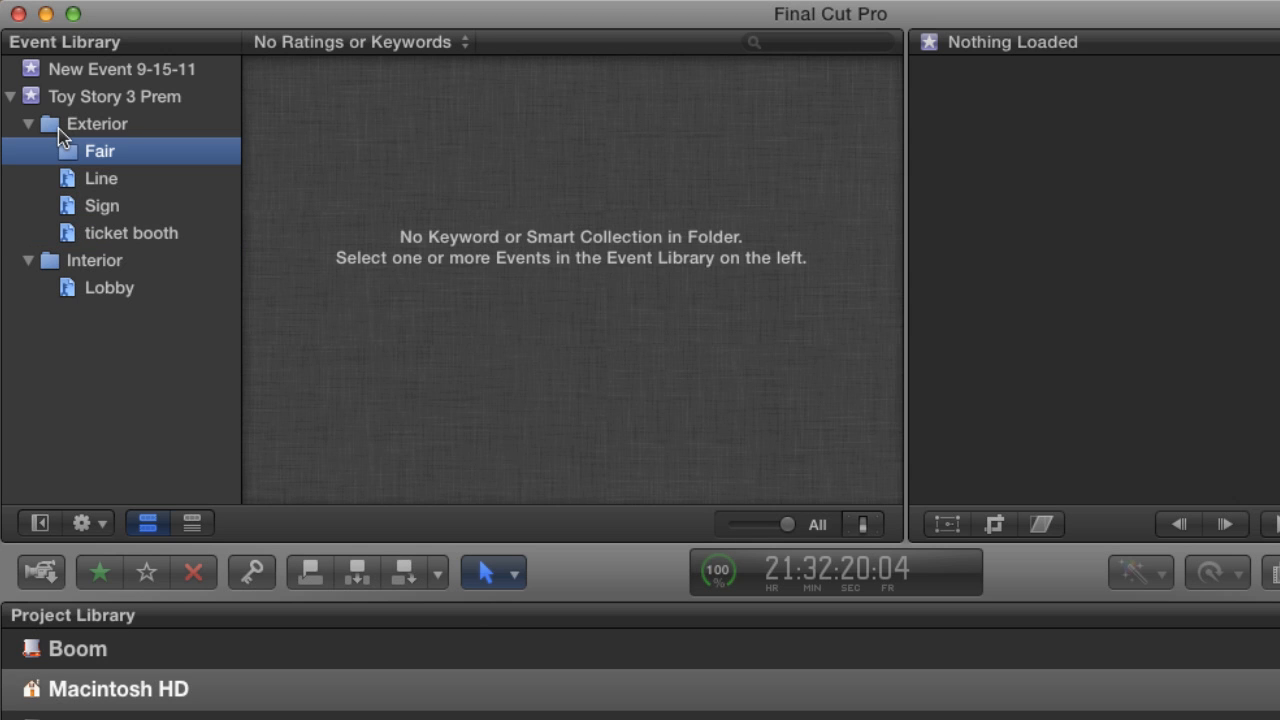
# Create a keyword collection named Ferris Wheel inside the Fair folder.
pyautogui.click(160, 97)
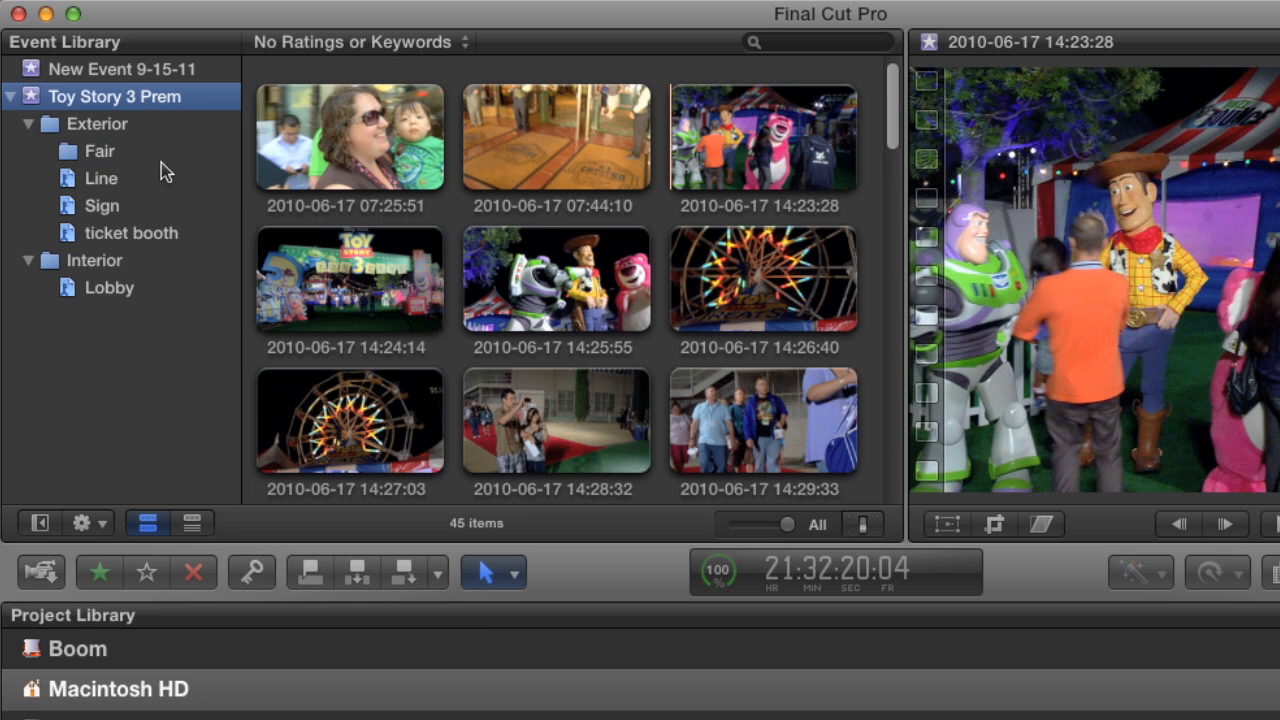
pyautogui.click(112, 160)
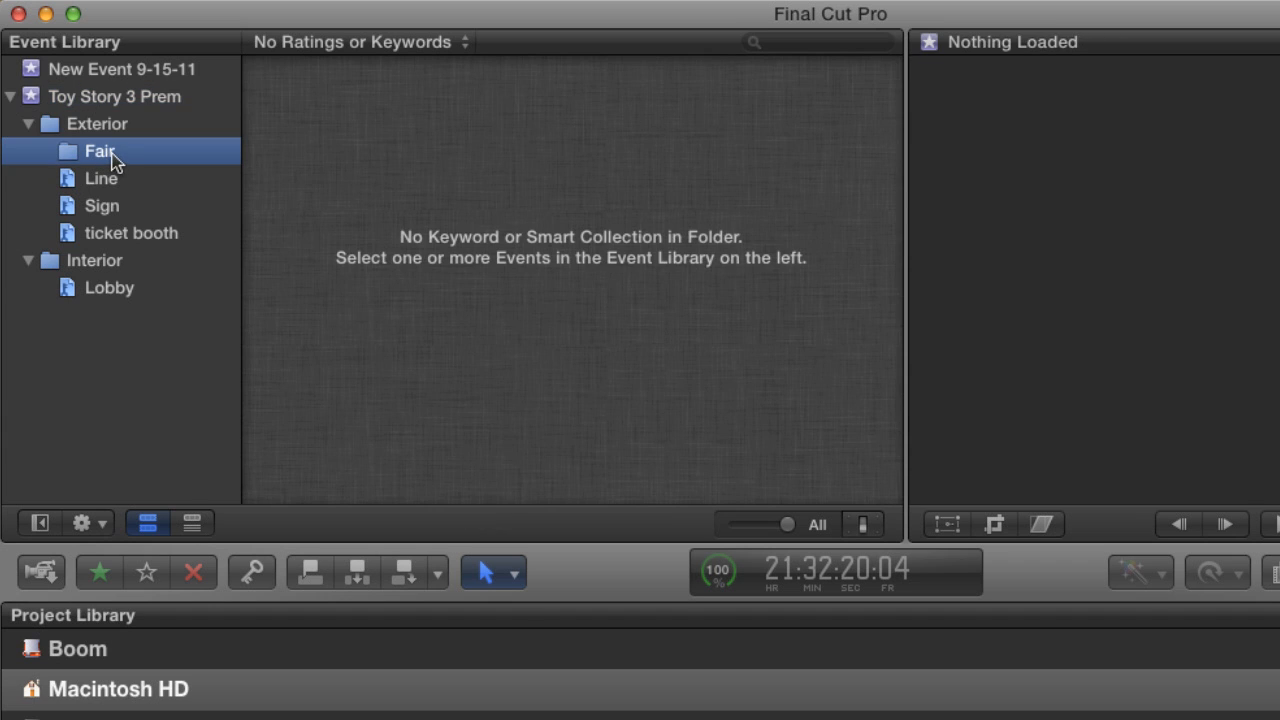
pyautogui.press('shift+super+k')
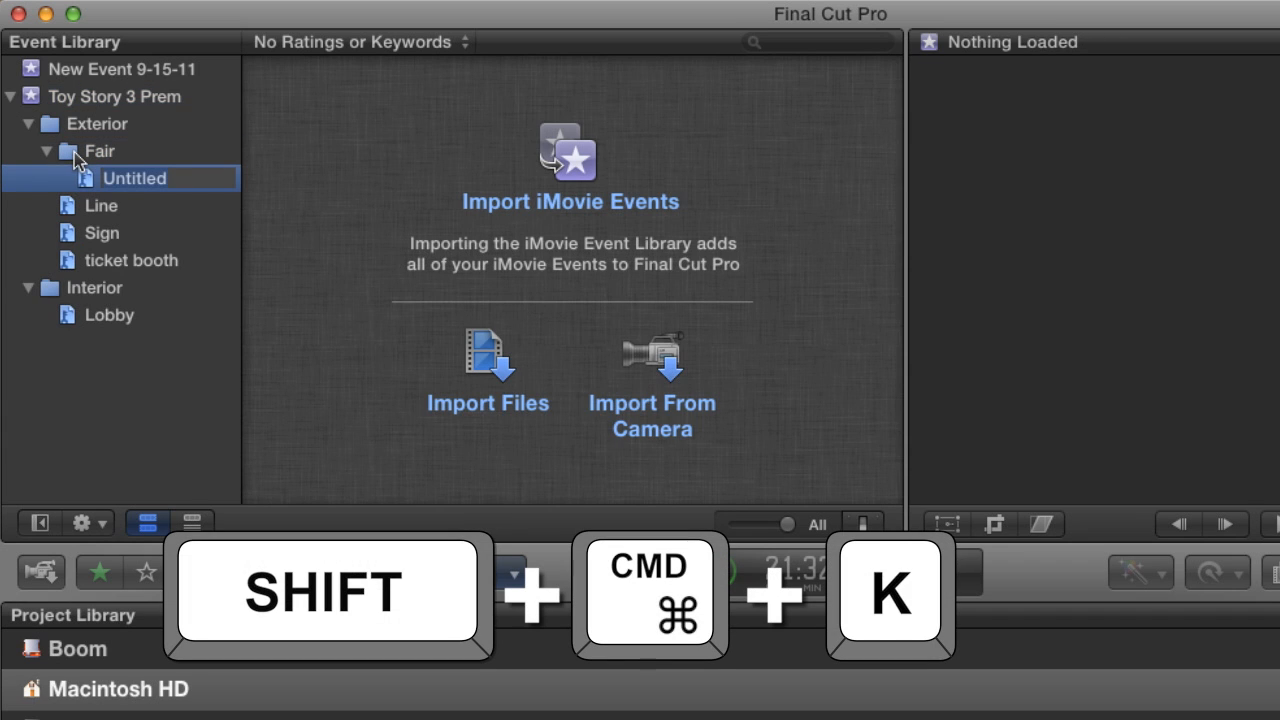
pyautogui.write('Ferris ')
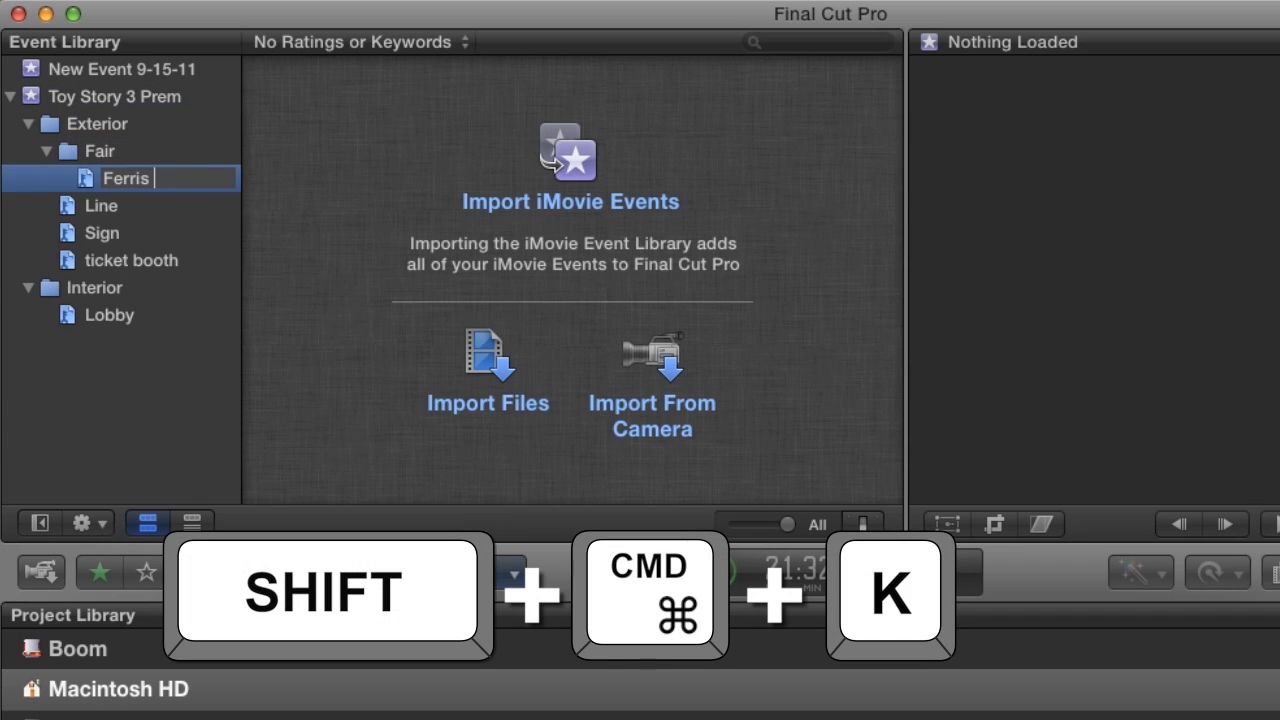
pyautogui.write('Wheel')
pyautogui.press('Return')
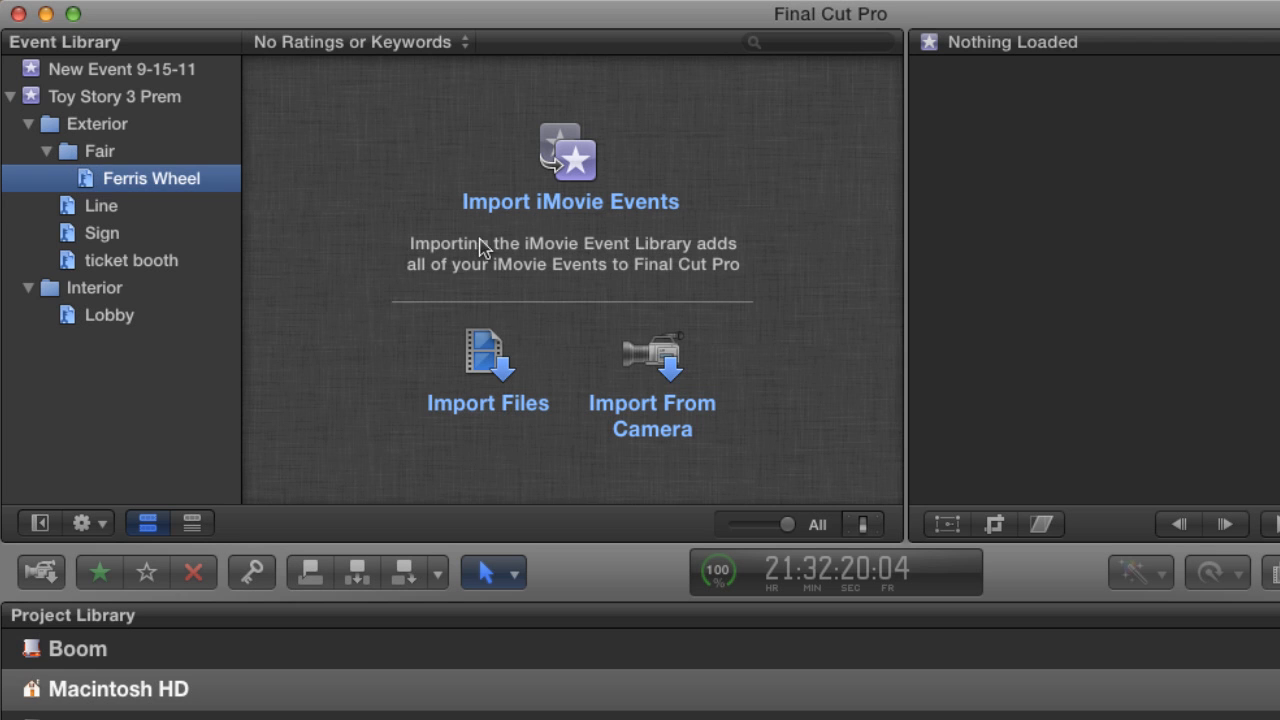
pyautogui.click(161, 98)
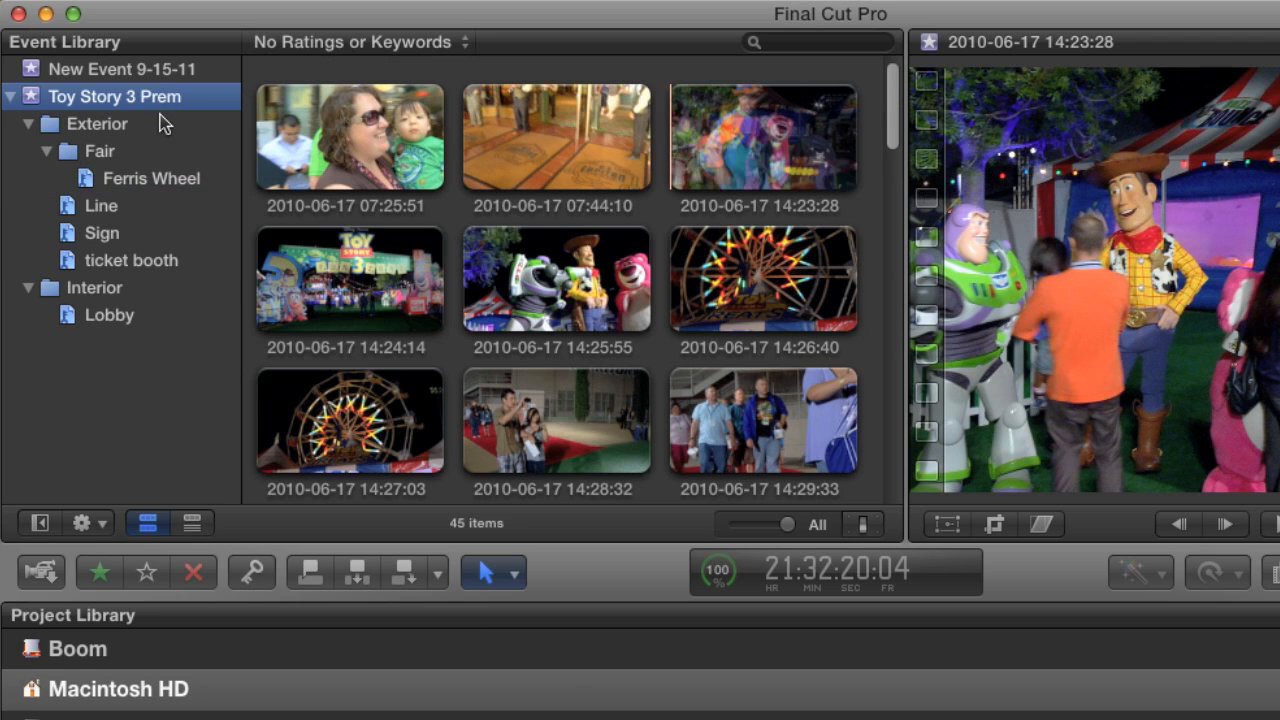
pyautogui.click(728, 298)
pyautogui.hotkey('shift', 'Right')
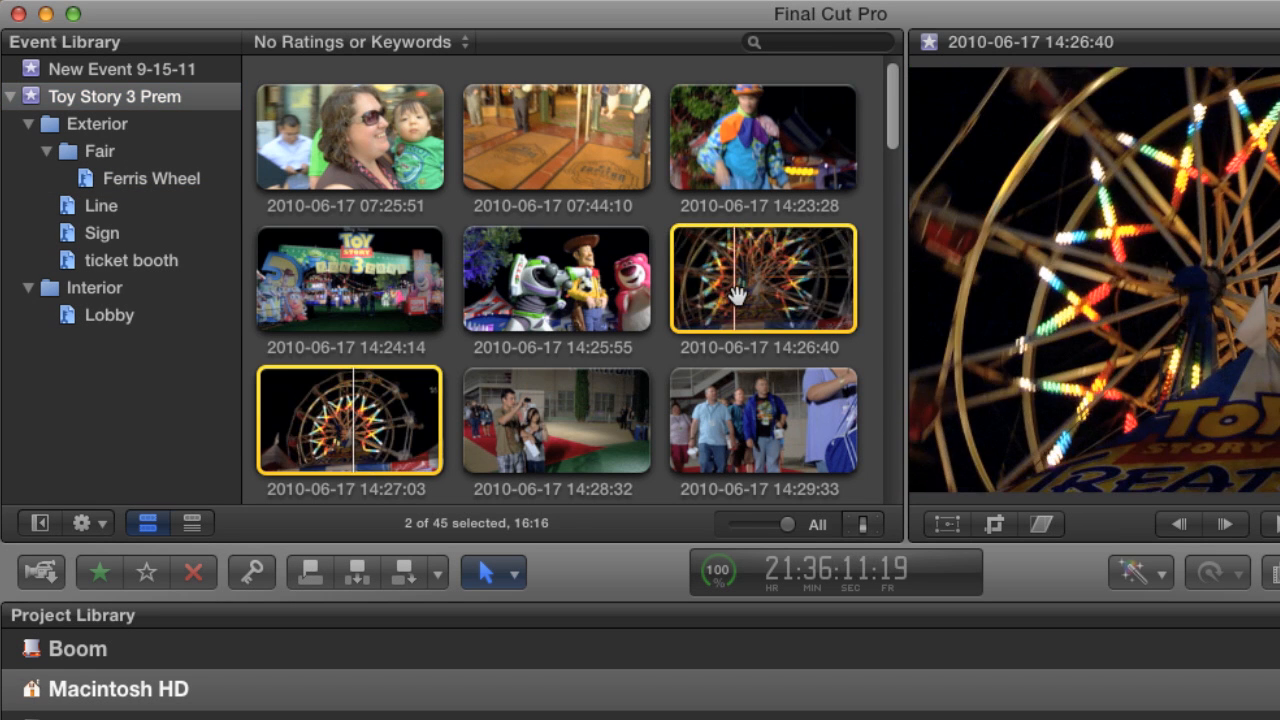
pyautogui.moveTo(735, 295); pyautogui.dragTo(167, 190)
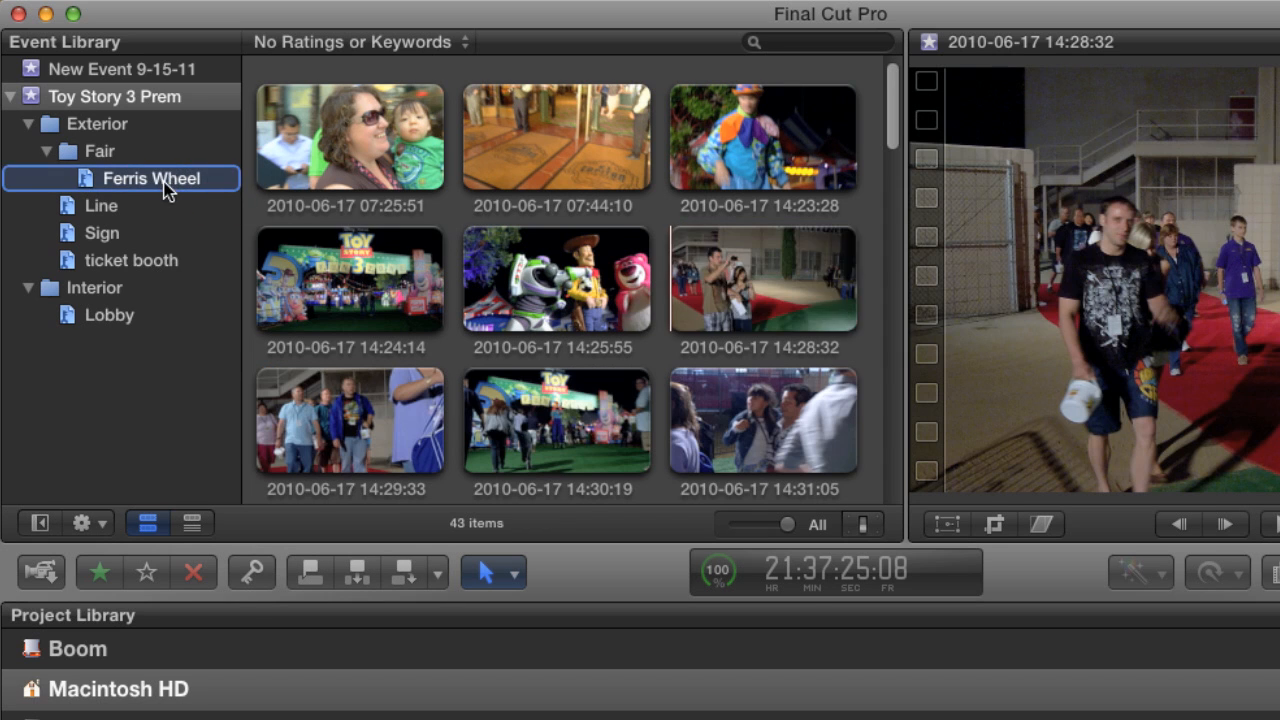
# Show the Ferris Wheel collection with the clip filter set to Hide Rejected, and collapse the Fair folder.
pyautogui.click(47, 153)
pyautogui.click(48, 153)
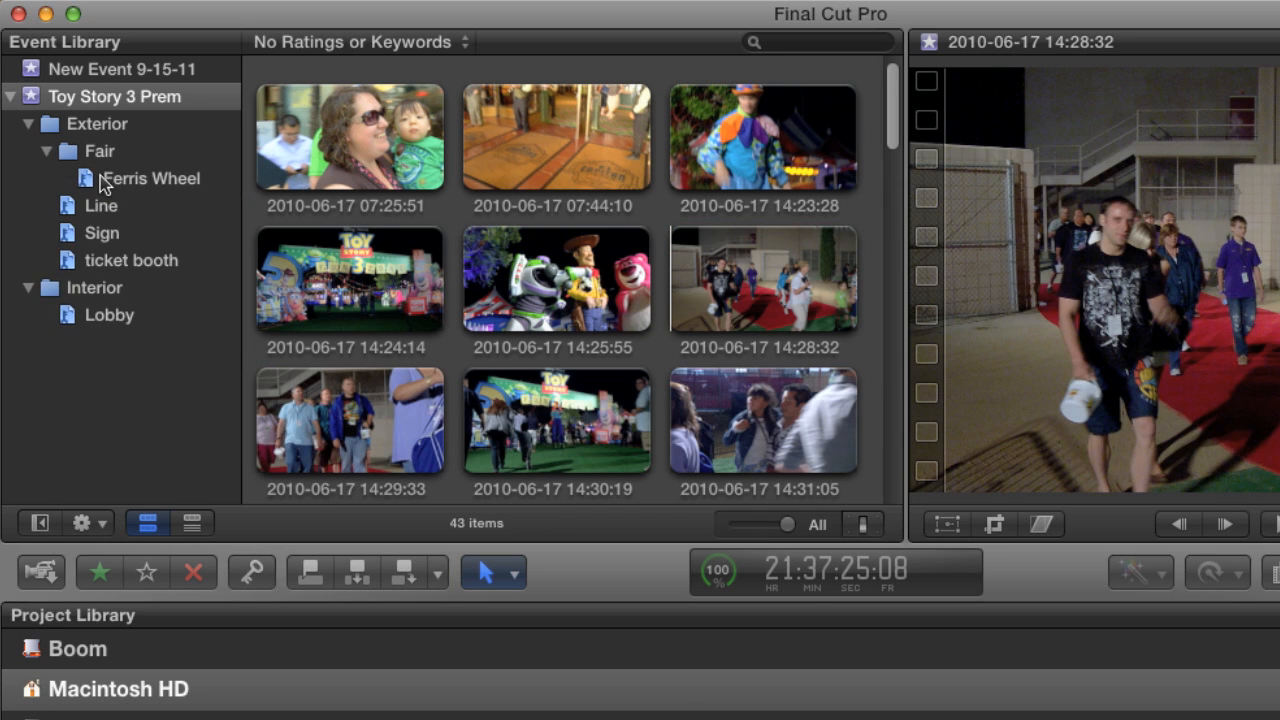
pyautogui.click(104, 182)
pyautogui.click(330, 42)
pyautogui.click(330, 63)
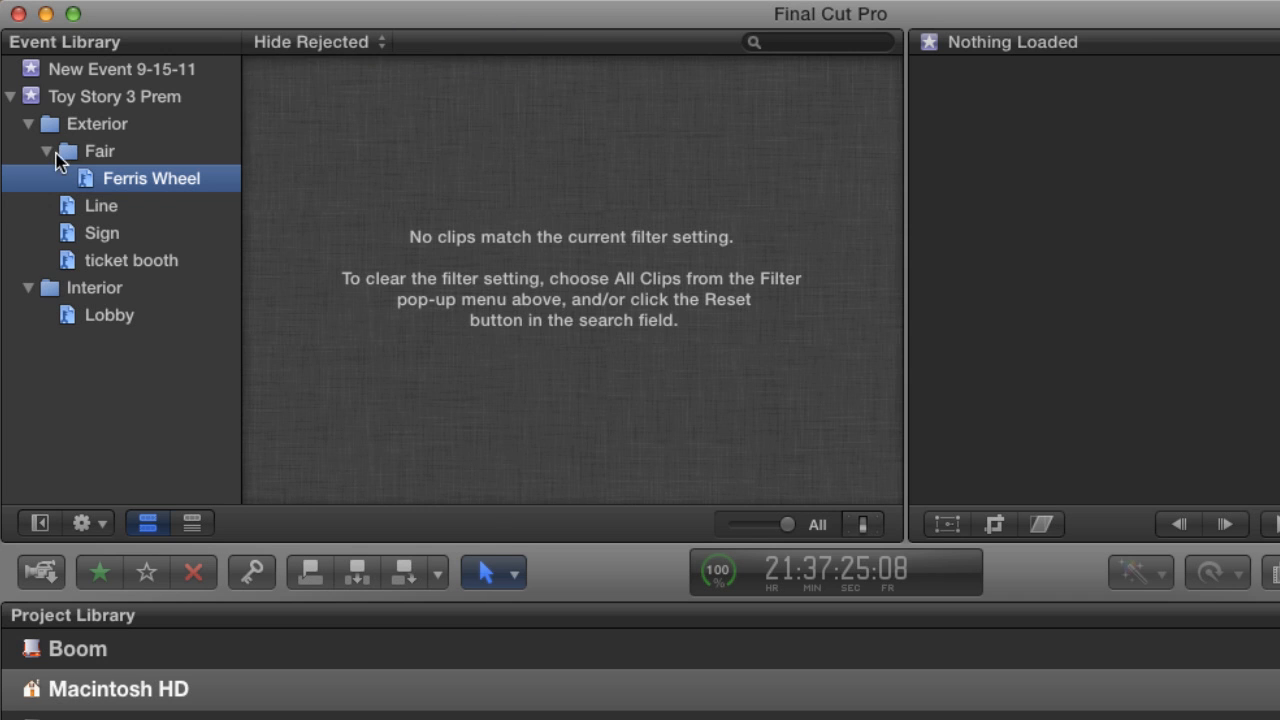
pyautogui.click(47, 151)
# Create a keyword collection named VO directly under the Toy Story 3 Prem event.
pyautogui.press('super+shift+k')
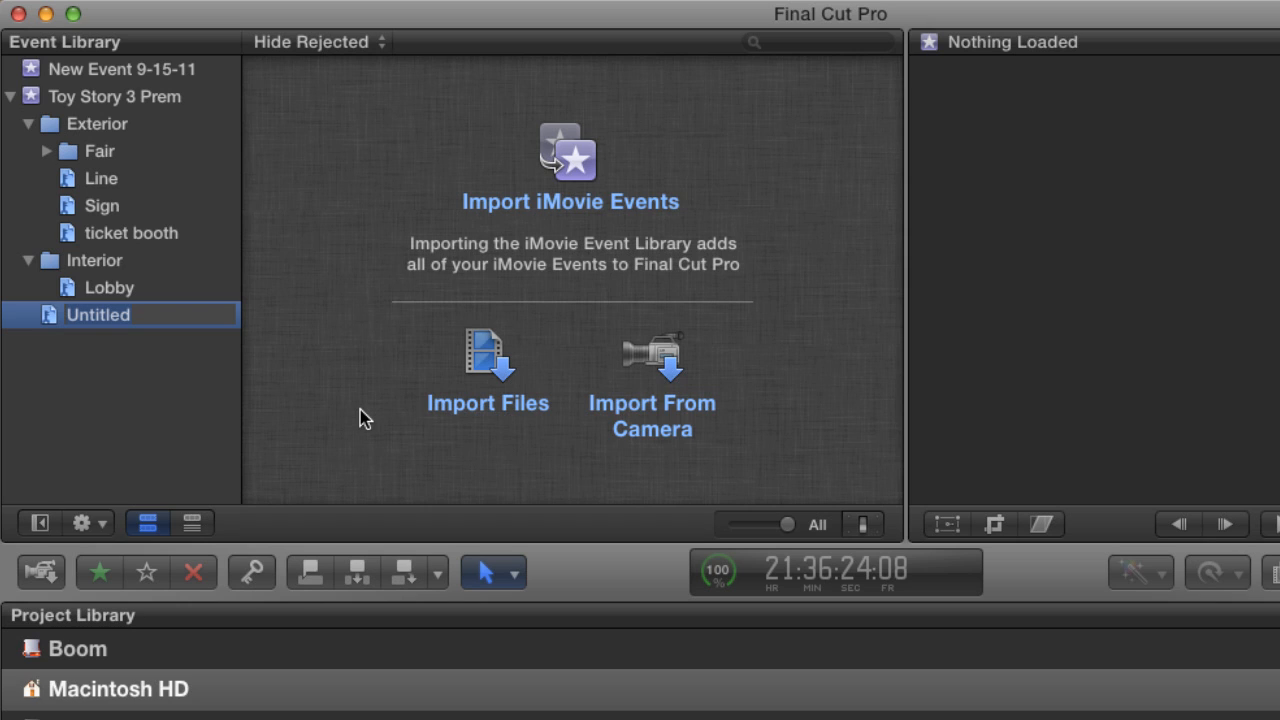
pyautogui.write('VO')
pyautogui.press('Return')
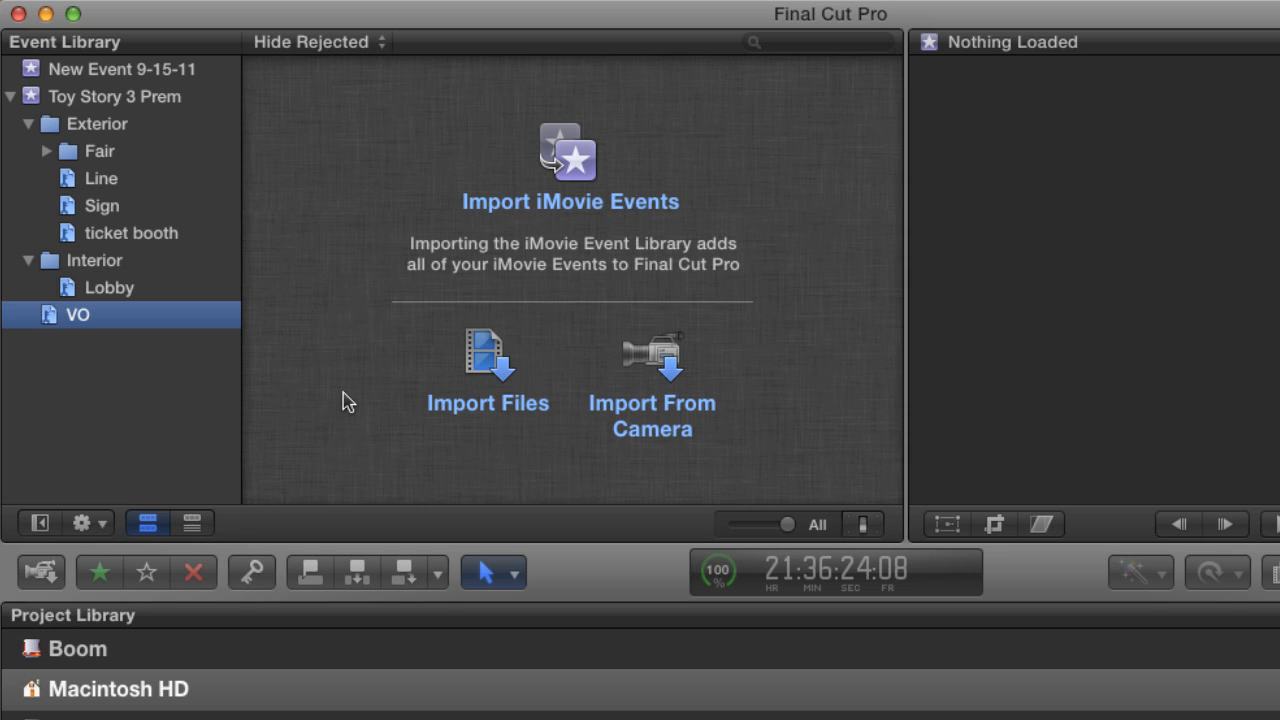
# Import TS3 VO.aiff from the Desktop into the VO collection of the existing Toy Story 3 Prem event, and select the imported clip.
pyautogui.click(478, 405)
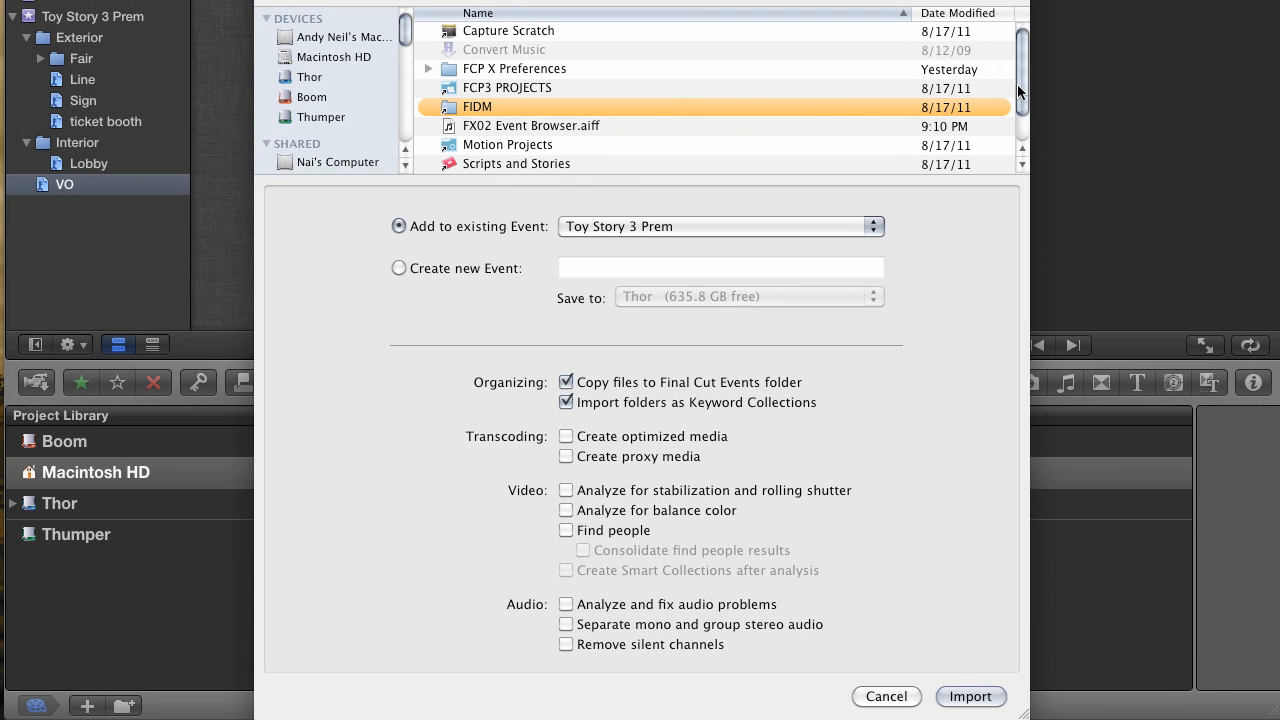
pyautogui.scroll(-5, 346, 117)
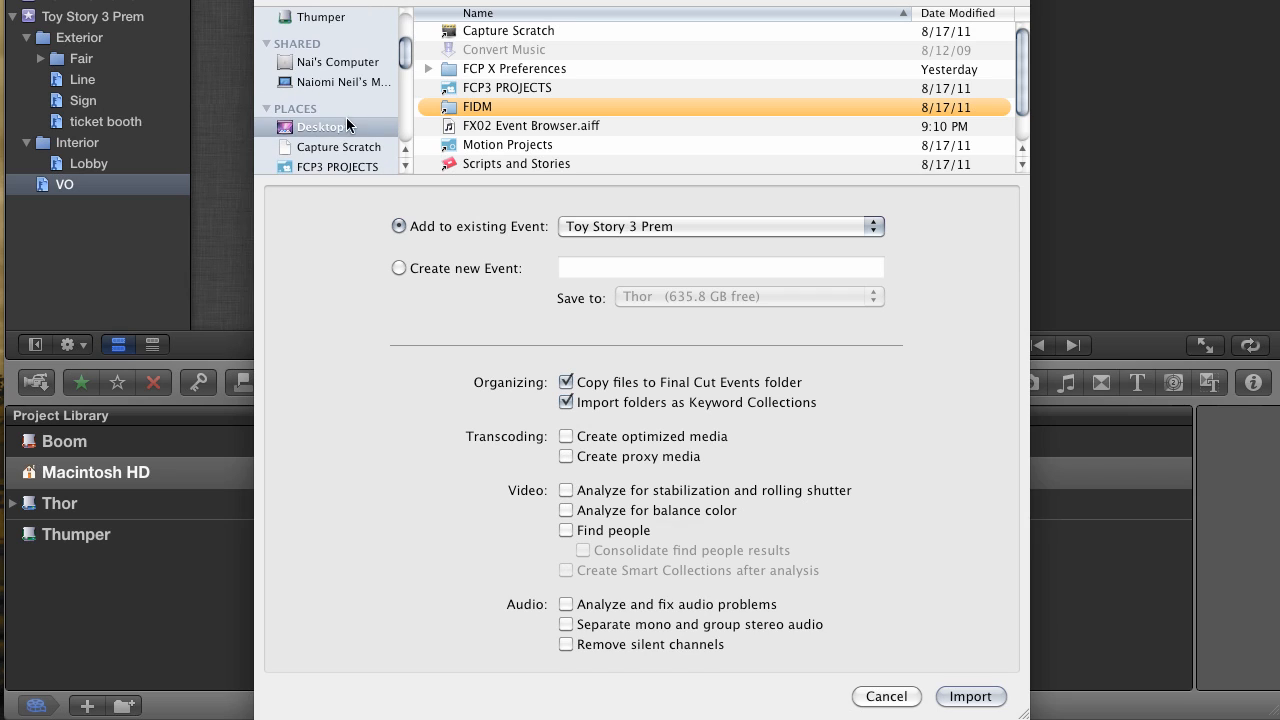
pyautogui.scroll(-2, 1005, 70)
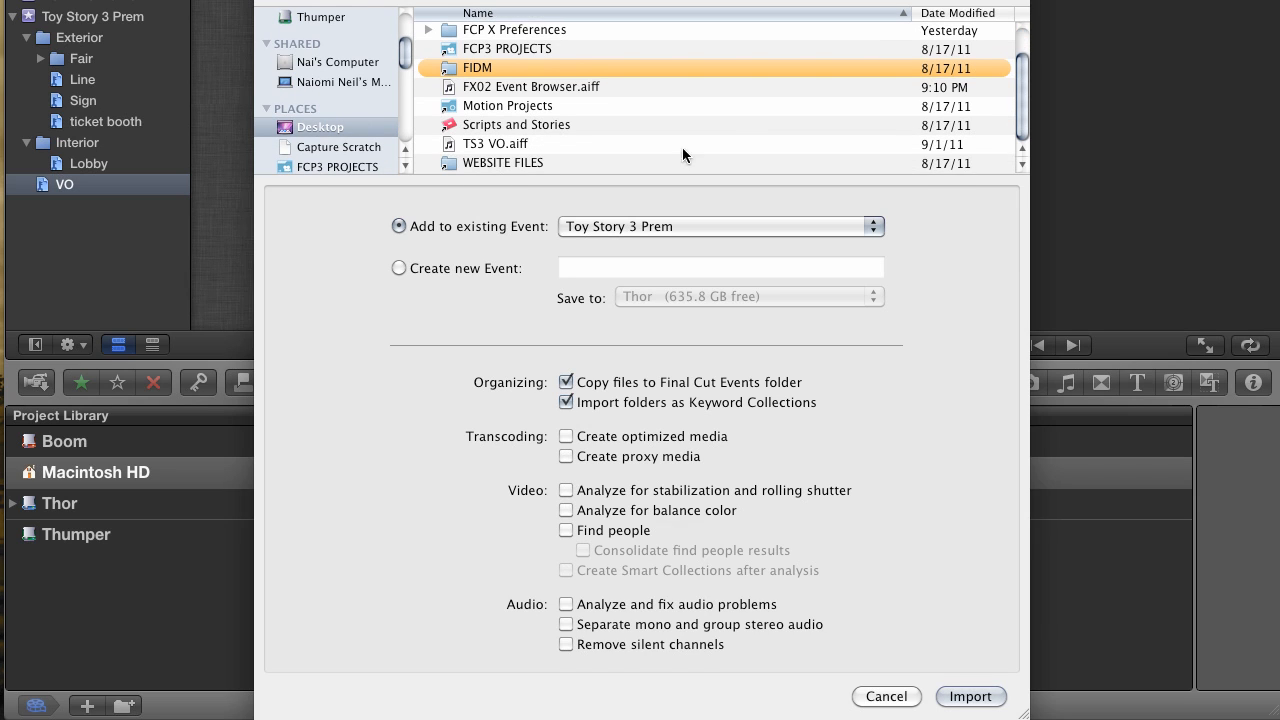
pyautogui.click(557, 145)
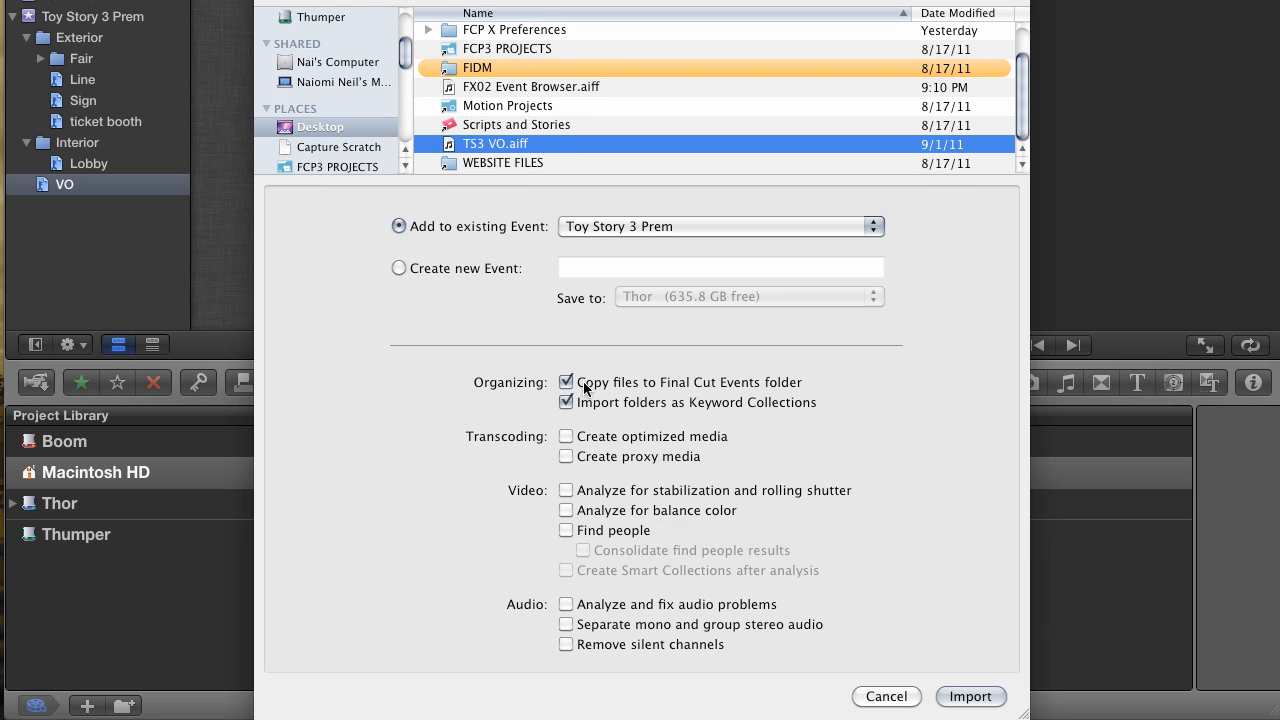
pyautogui.click(972, 697)
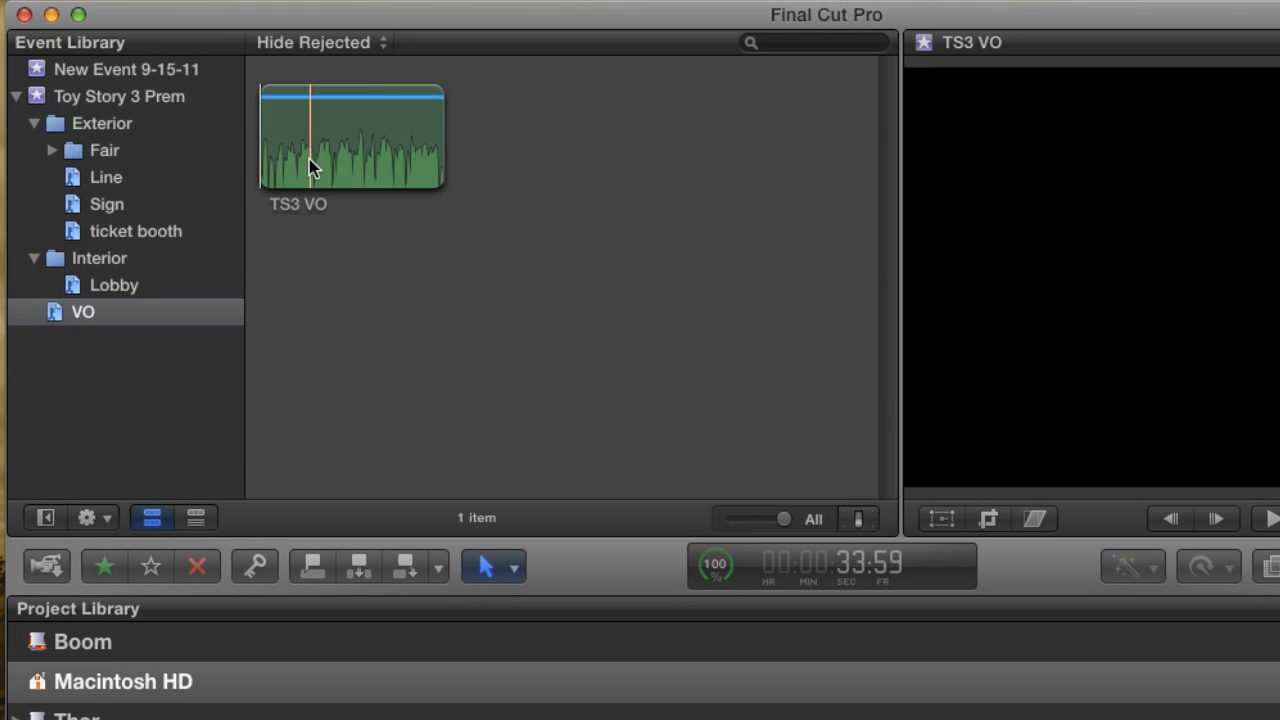
pyautogui.click(381, 162)
pyautogui.click(150, 314)
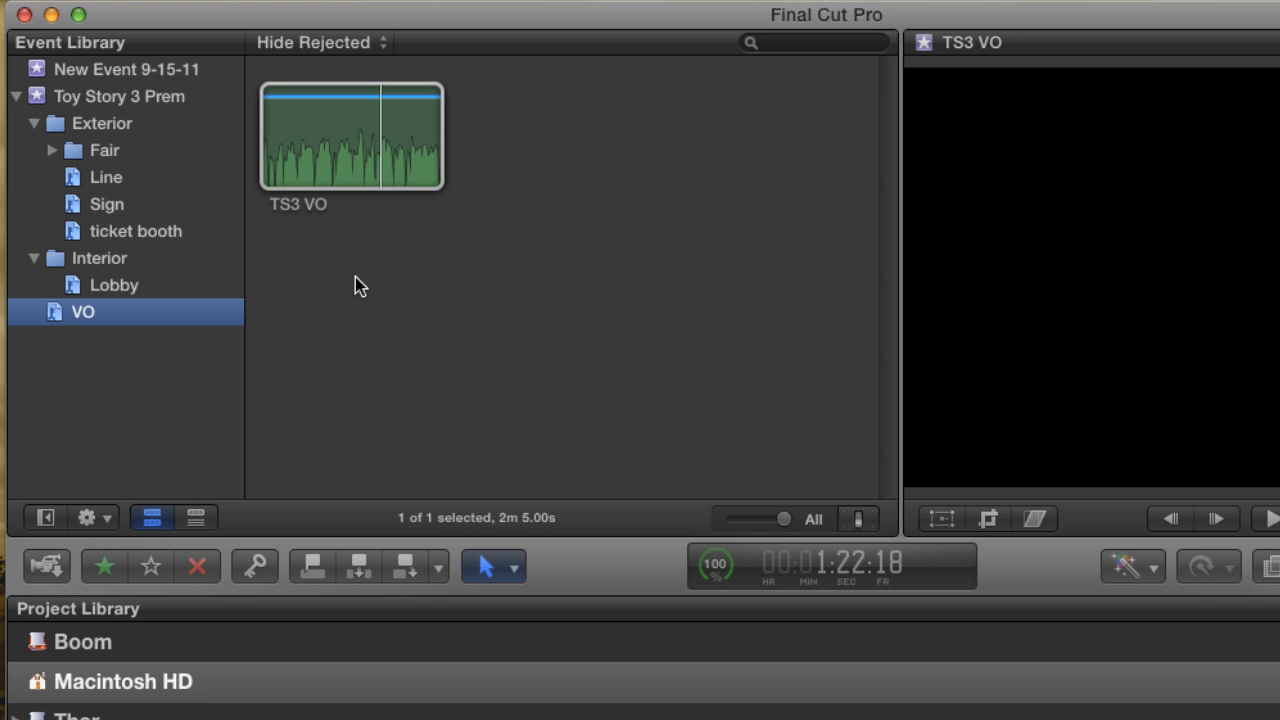
# Expand the Fair folder and review the clips in the Ferris Wheel, Line, Sign, ticket booth and Lobby keyword collections.
pyautogui.click(52, 150)
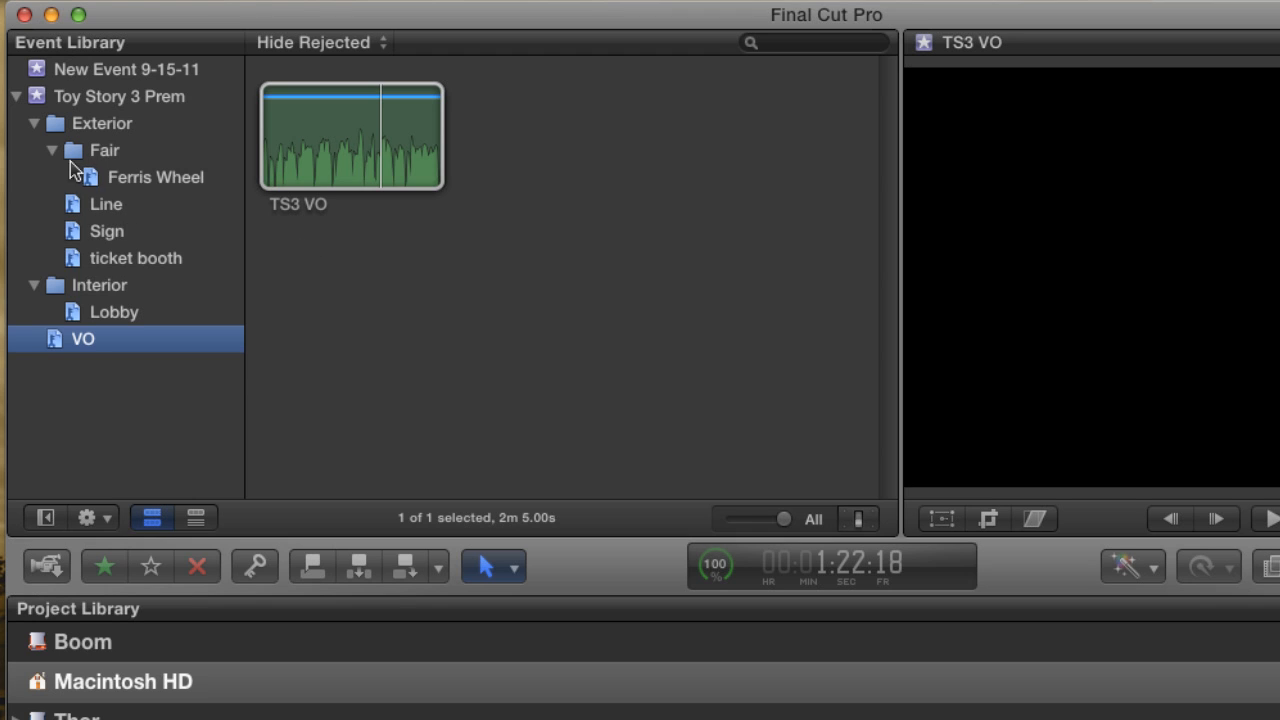
pyautogui.click(110, 203)
pyautogui.click(128, 182)
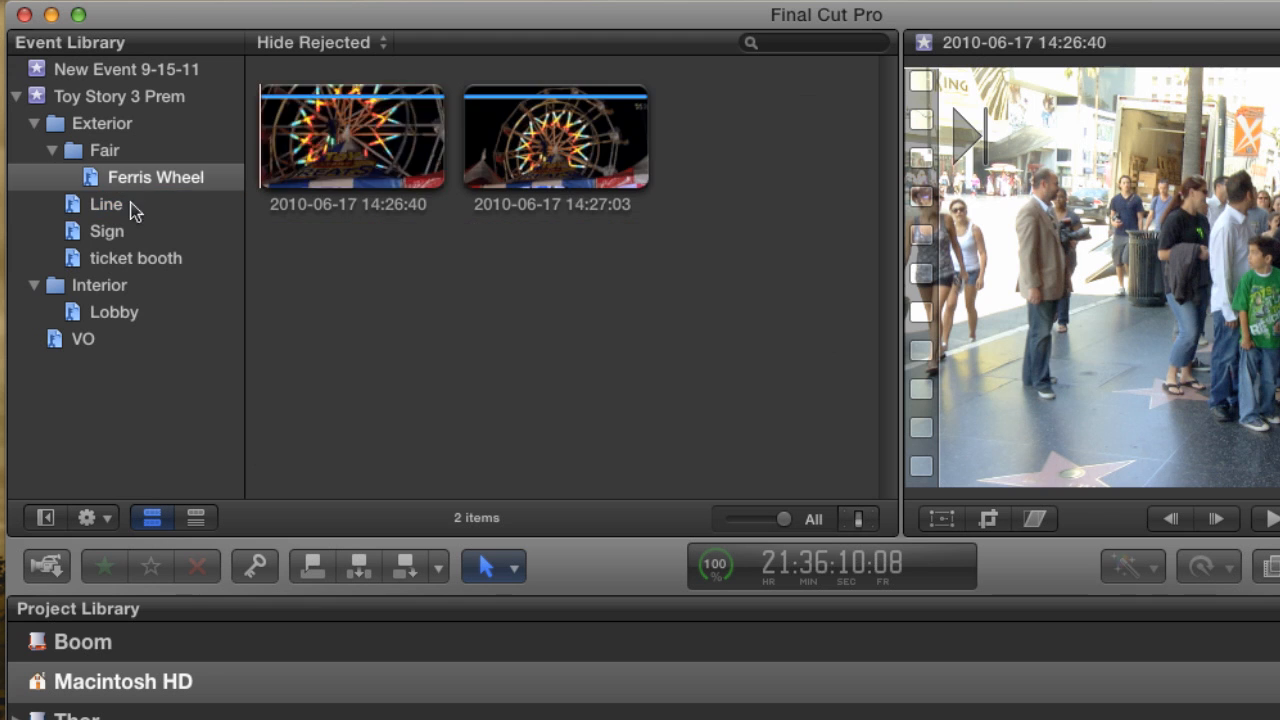
pyautogui.click(113, 232)
pyautogui.click(134, 257)
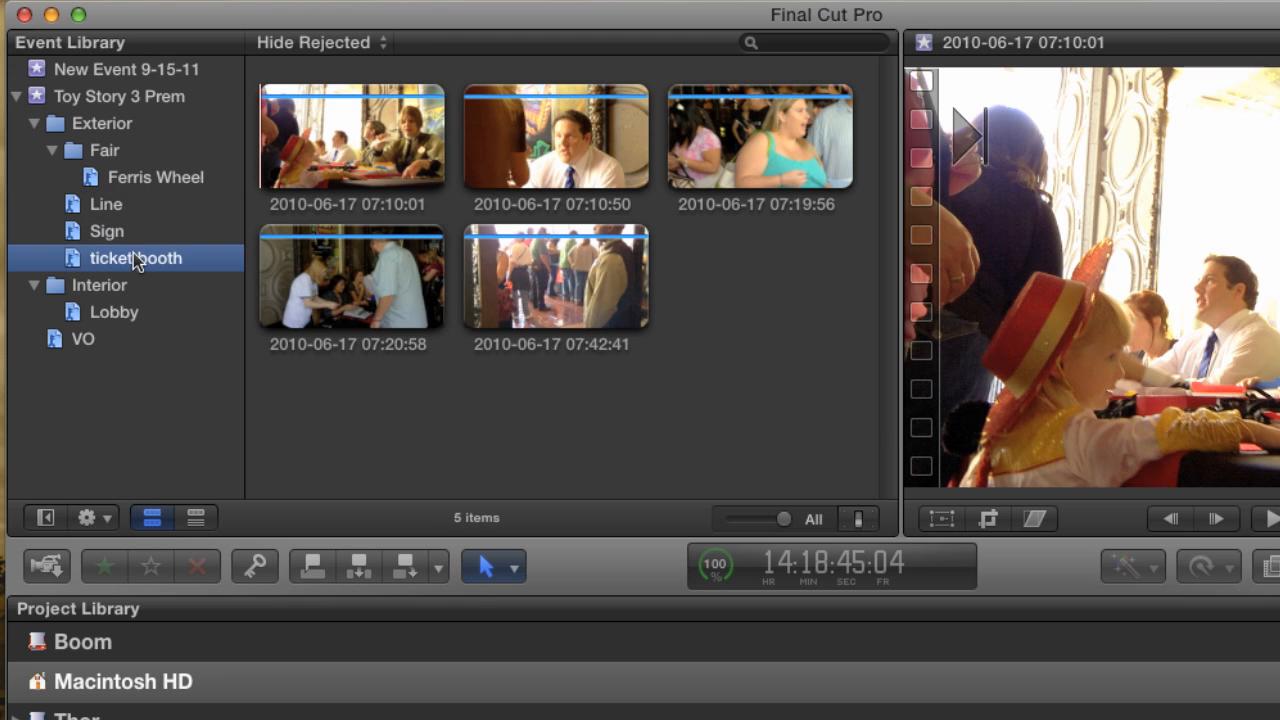
pyautogui.click(128, 180)
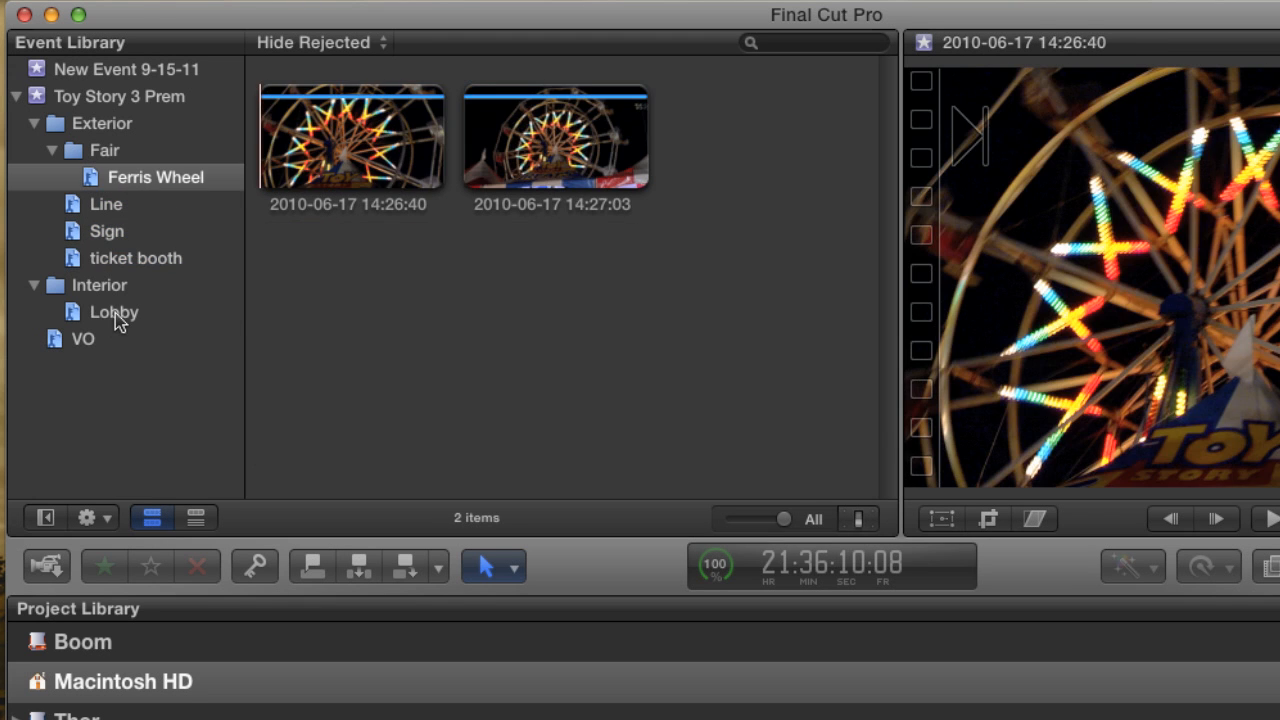
pyautogui.click(128, 310)
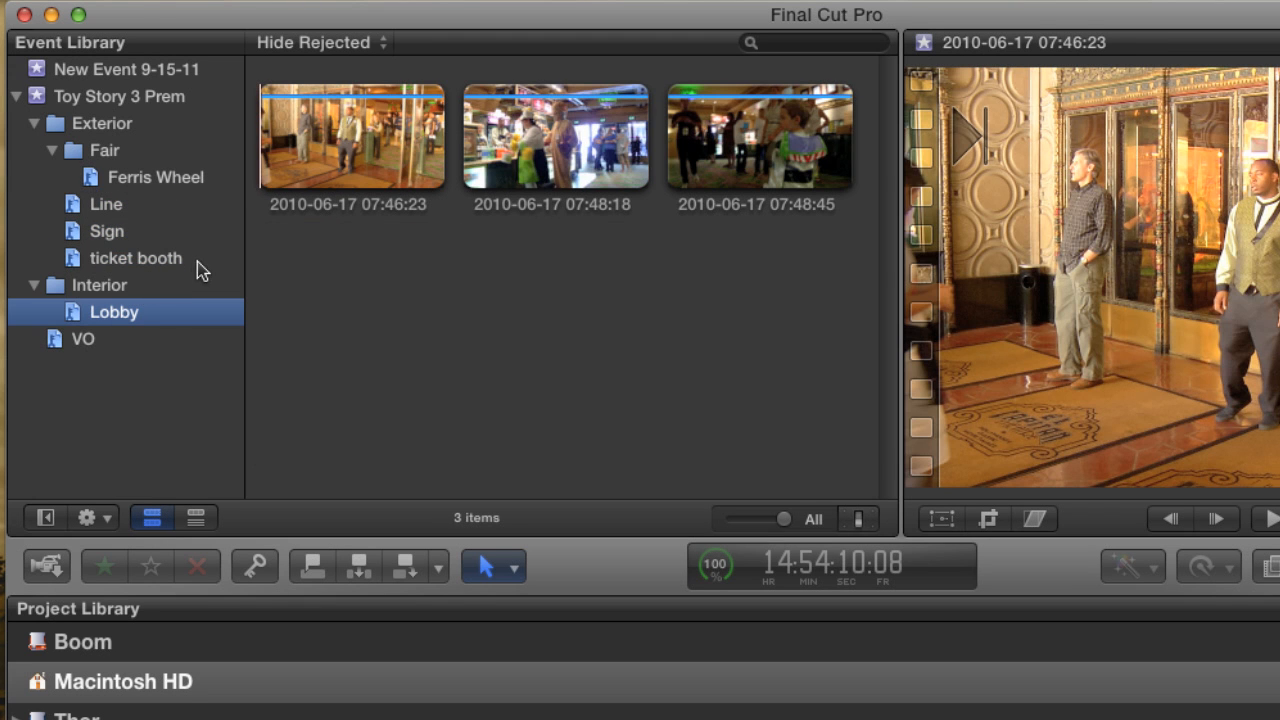